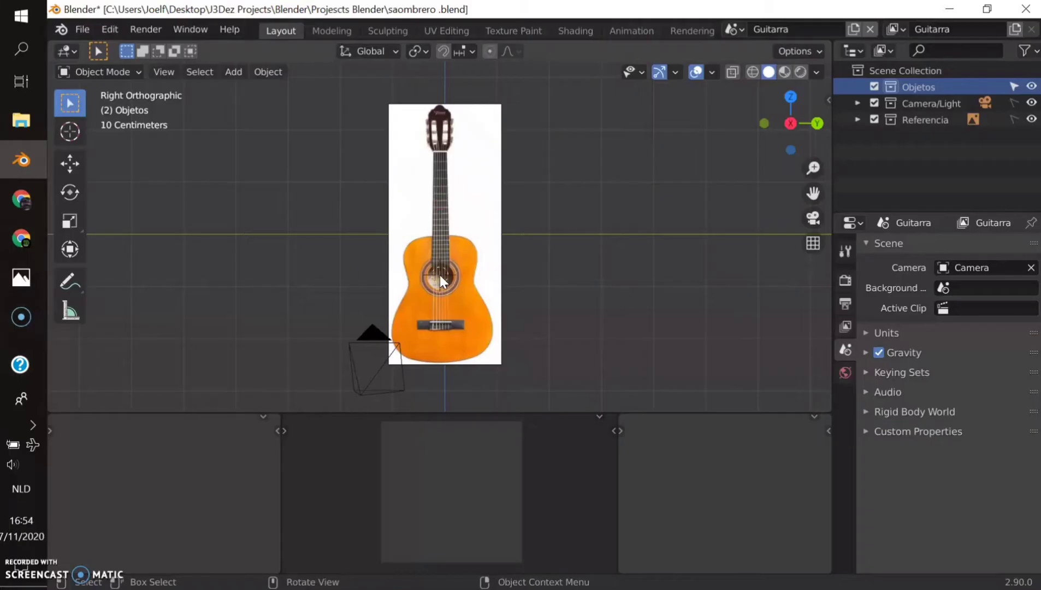
# Add a circle mesh and size it to the sound hole, replacing an accidental sphere
pyautogui.hotkey('shift', 'a')
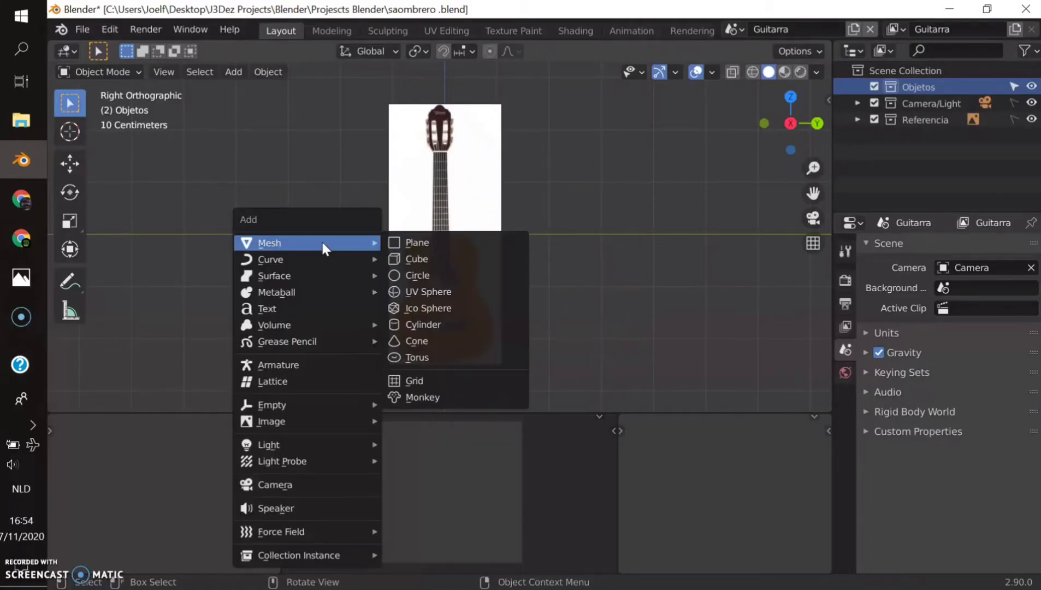
pyautogui.click(418, 291)
pyautogui.hotkey('ctrl', 'z')
pyautogui.scroll(4, 491, 301)
pyautogui.hotkey('shift', 'a')
pyautogui.click(648, 301)
pyautogui.press('s')
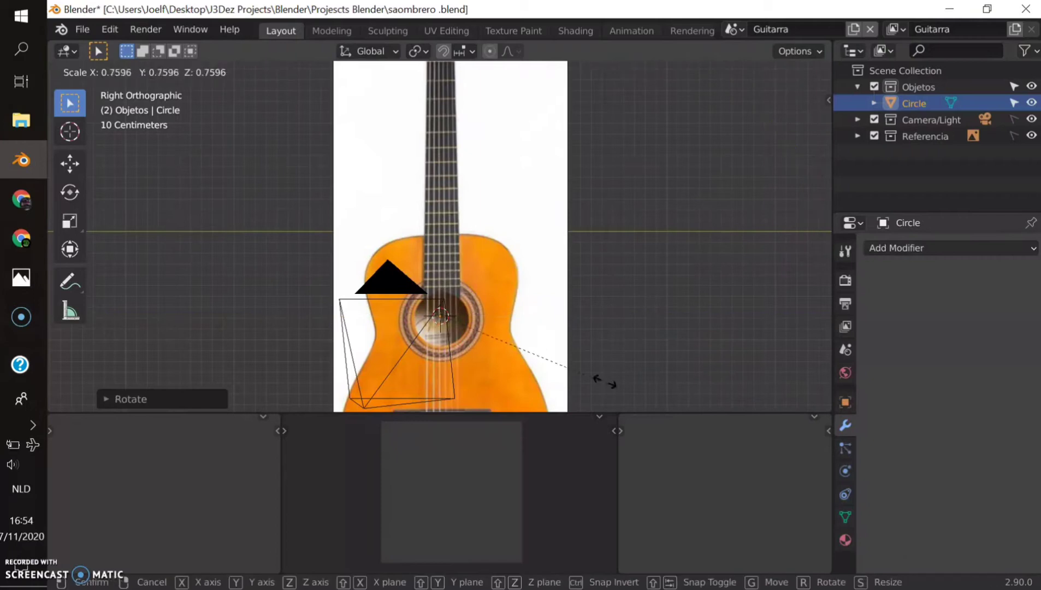
pyautogui.click(691, 322)
pyautogui.moveTo(691, 323); pyautogui.dragTo(692, 323, button='middle')
# Resize the circle in side view and add a Mirror modifier across the centre
pyautogui.press('ctrl+KP_3')
pyautogui.press('s')
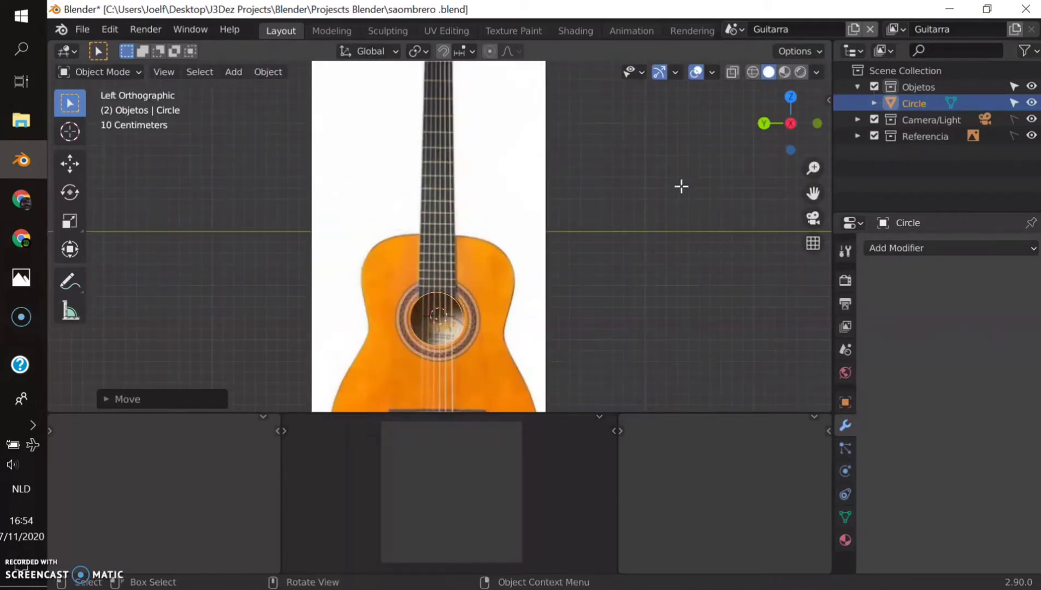
pyautogui.press('KP_Decimal')
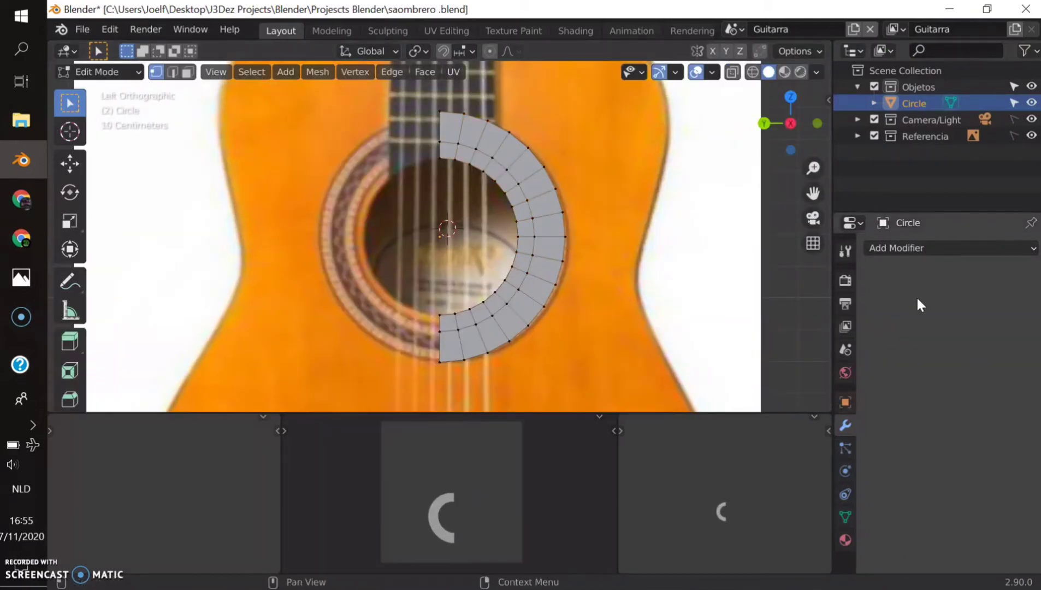
pyautogui.click(950, 247)
pyautogui.click(704, 376)
# Extrude the half ring's bottom edge and move vertices along the body outline
pyautogui.moveTo(509, 367); pyautogui.dragTo(509, 366)
pyautogui.press('e')
pyautogui.scroll(-5, 508, 367)
pyautogui.scroll(6, 563, 252)
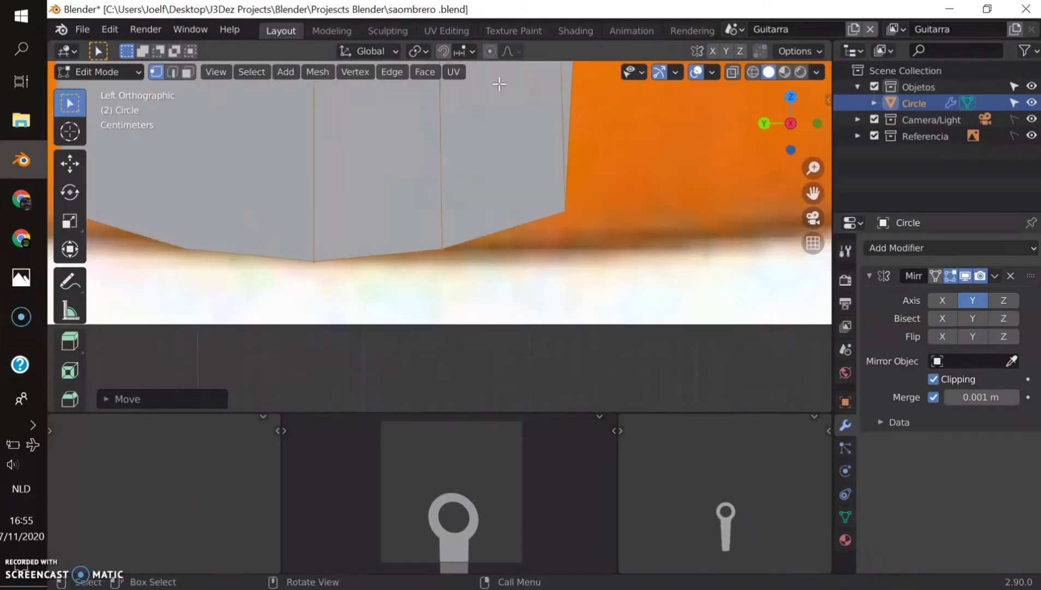
pyautogui.scroll(-2, 563, 252)
pyautogui.scroll(-5, 563, 253)
pyautogui.scroll(2, 501, 236)
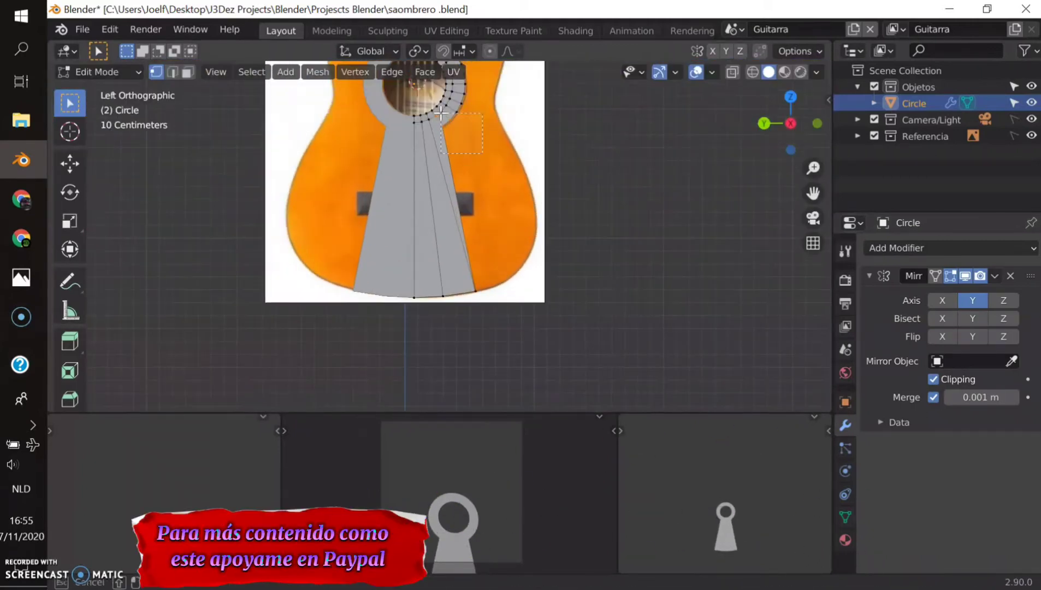
pyautogui.keyDown('shift'); pyautogui.moveTo(508, 271); pyautogui.dragTo(490, 380, button='middle'); pyautogui.keyUp('shift')
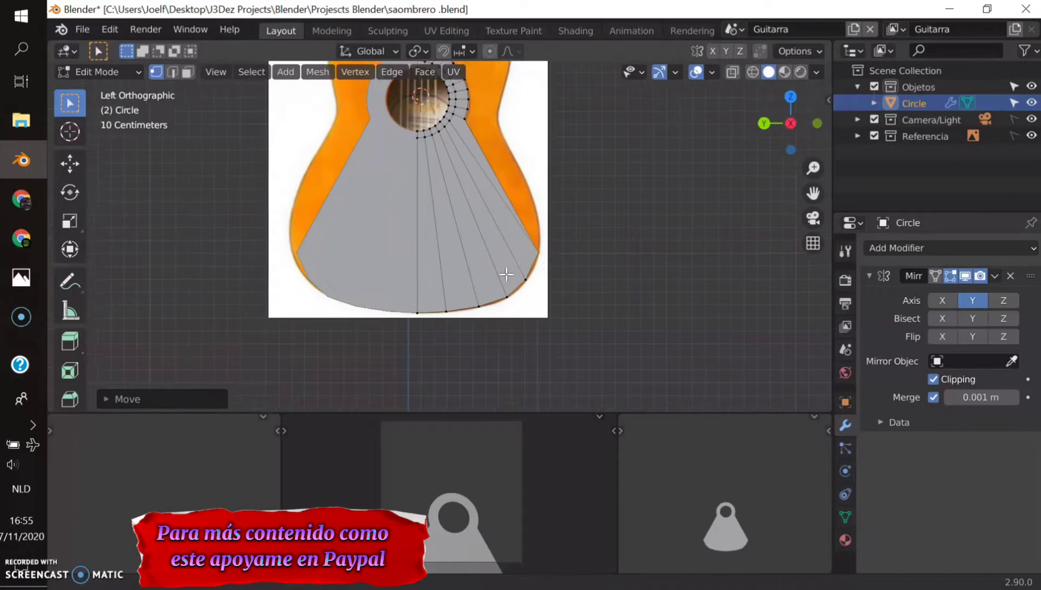
pyautogui.press('g')
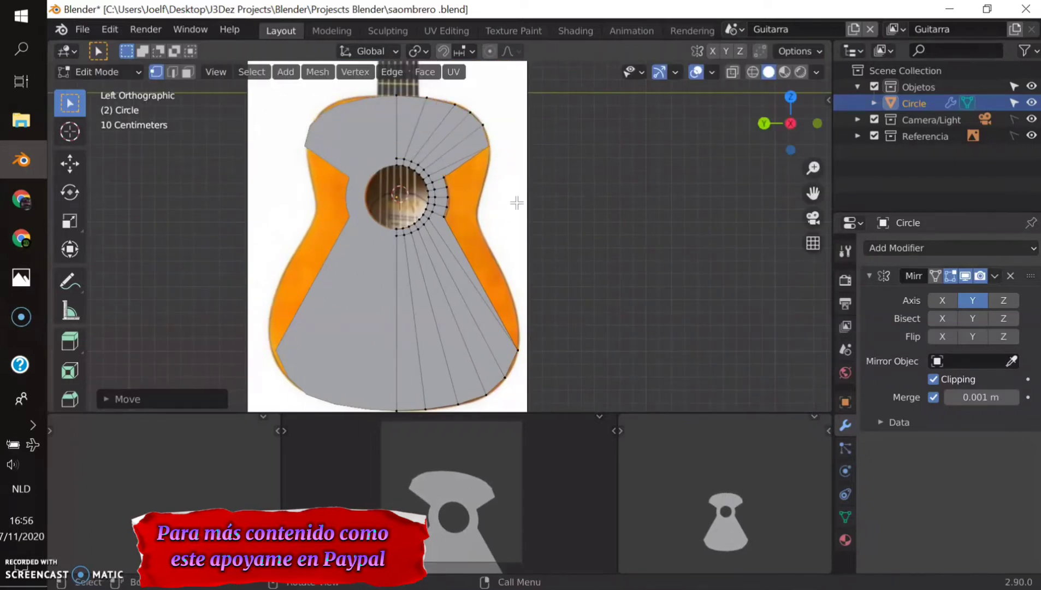
# Finish placing outline vertices, then extrude the outline to give the body thickness
pyautogui.press('g')
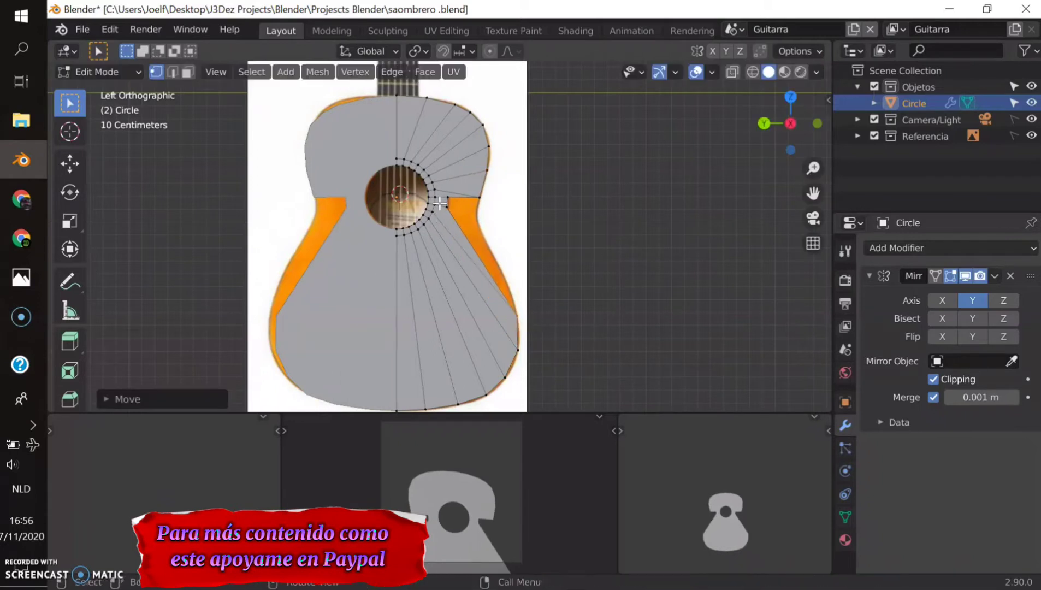
pyautogui.press('g')
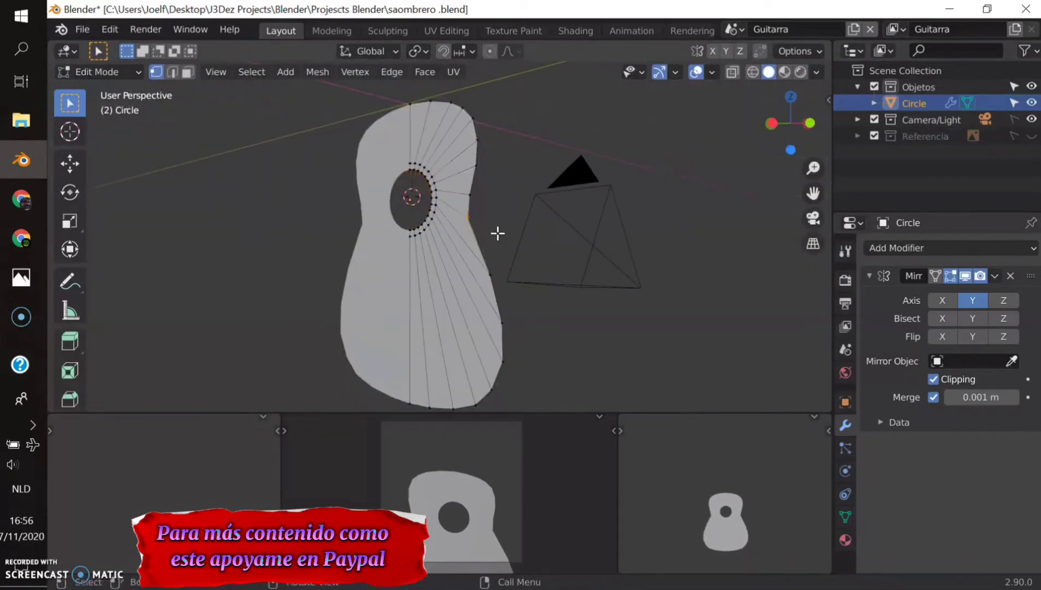
pyautogui.press('e')
pyautogui.click(485, 269)
# Select body faces and inspect the body from several angles, picking a face on its edge
pyautogui.moveTo(327, 94); pyautogui.dragTo(376, 126)
pyautogui.moveTo(375, 127); pyautogui.dragTo(428, 306, button='middle')
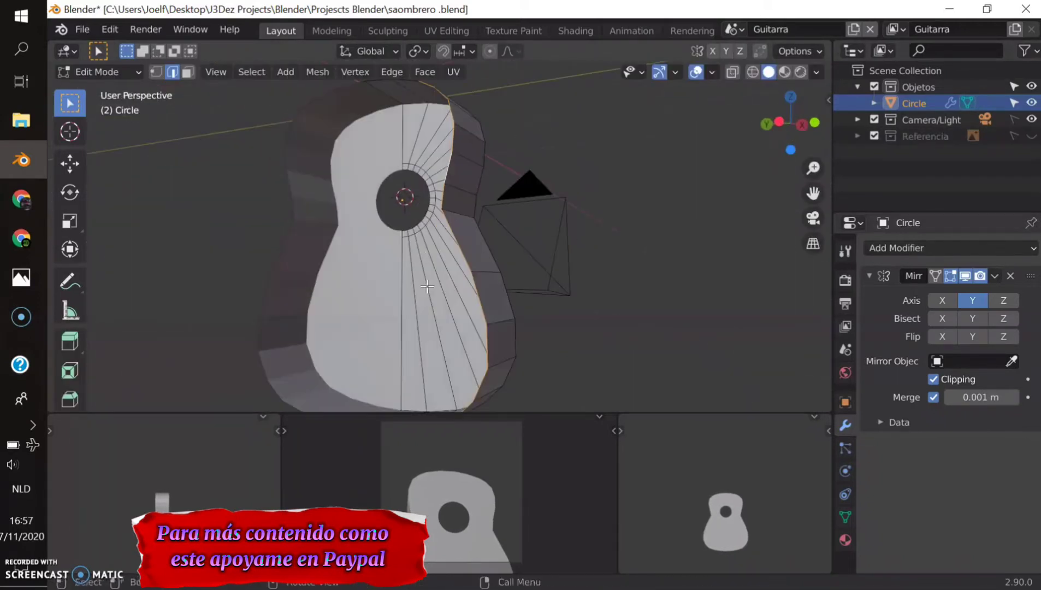
pyautogui.press('ctrl+KP_3')
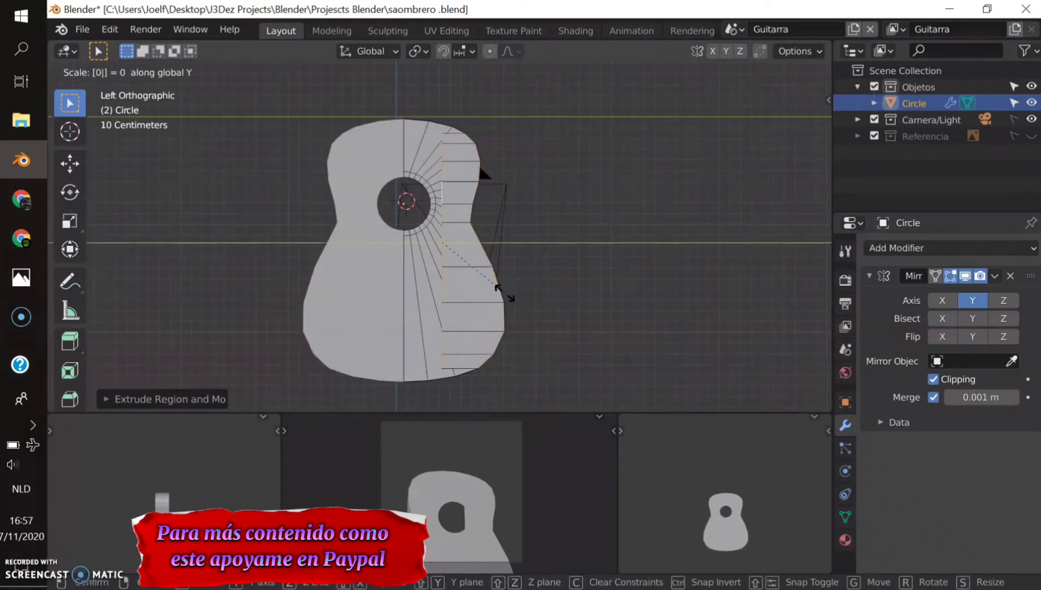
pyautogui.press('Escape')
pyautogui.moveTo(469, 290)
pyautogui.mouseDown(button='middle')
pyautogui.moveTo(558, 315)
pyautogui.moveTo(541, 318)
pyautogui.moveTo(433, 227)
pyautogui.mouseUp(button='middle')
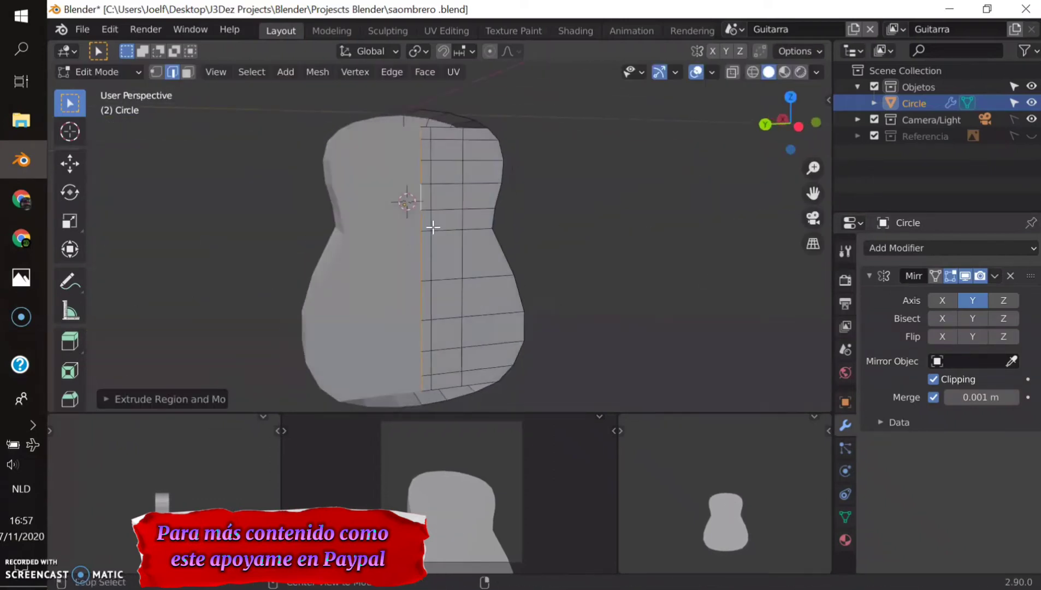
pyautogui.scroll(5, 454, 229)
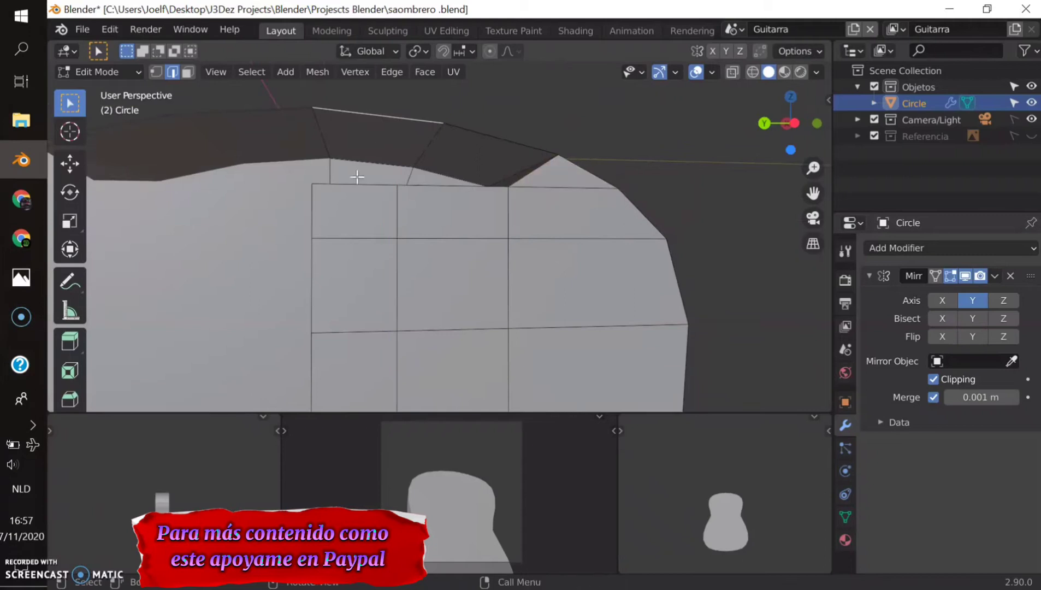
pyautogui.scroll(-5, 437, 187)
pyautogui.keyDown('shift'); pyautogui.moveTo(448, 237); pyautogui.dragTo(481, 269, button='middle'); pyautogui.keyUp('shift')
pyautogui.click(405, 264)
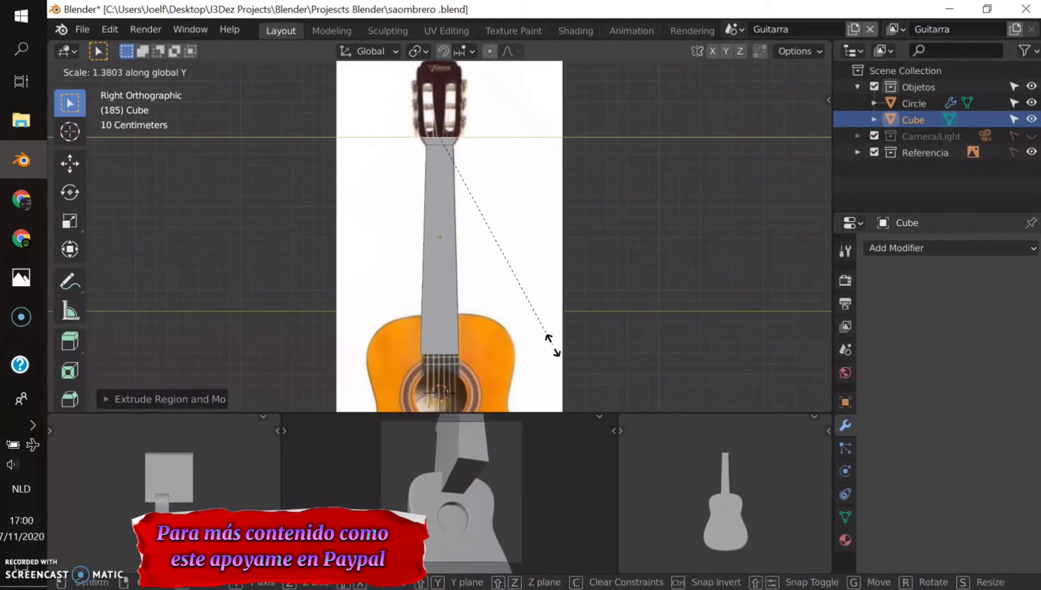
# Confirm the stretched neck box and orbit around it
pyautogui.click(552, 345)
pyautogui.press('z')
pyautogui.press('Escape')
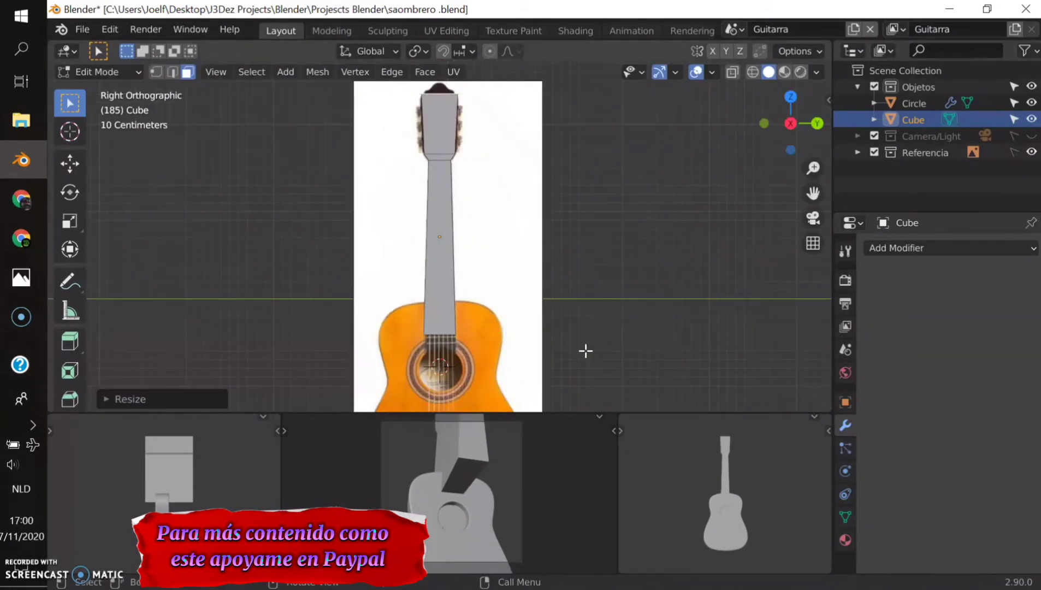
pyautogui.moveTo(586, 348); pyautogui.dragTo(540, 315, button='middle')
# Loop cut near the headstock, flare its top along Y, adjust the tip, and hide the reference
pyautogui.click(448, 282)
pyautogui.press('KP_3')
pyautogui.press('s')
pyautogui.press('y')
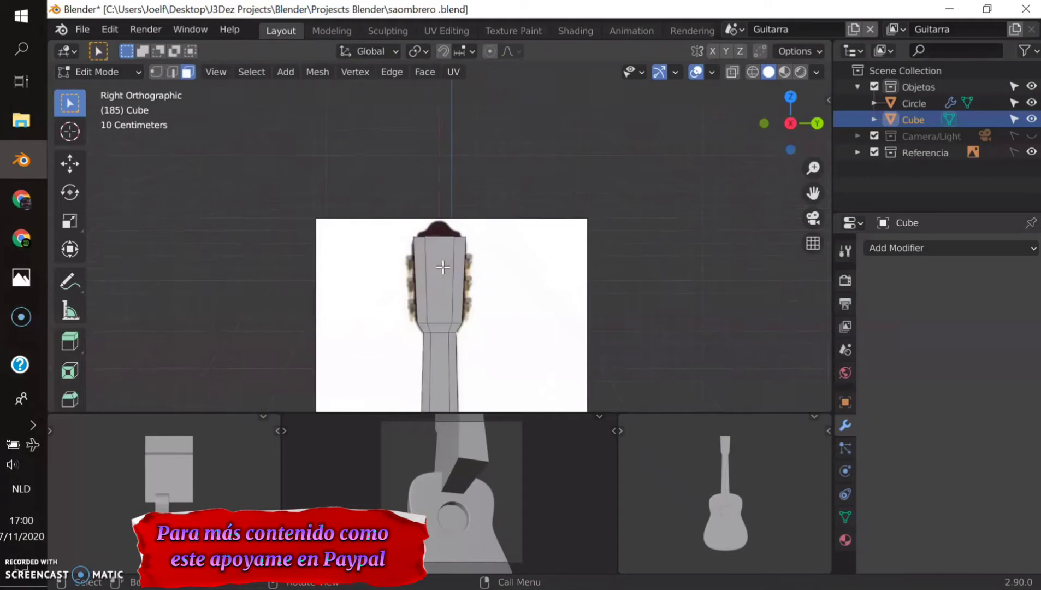
pyautogui.click(437, 220)
pyautogui.press('g')
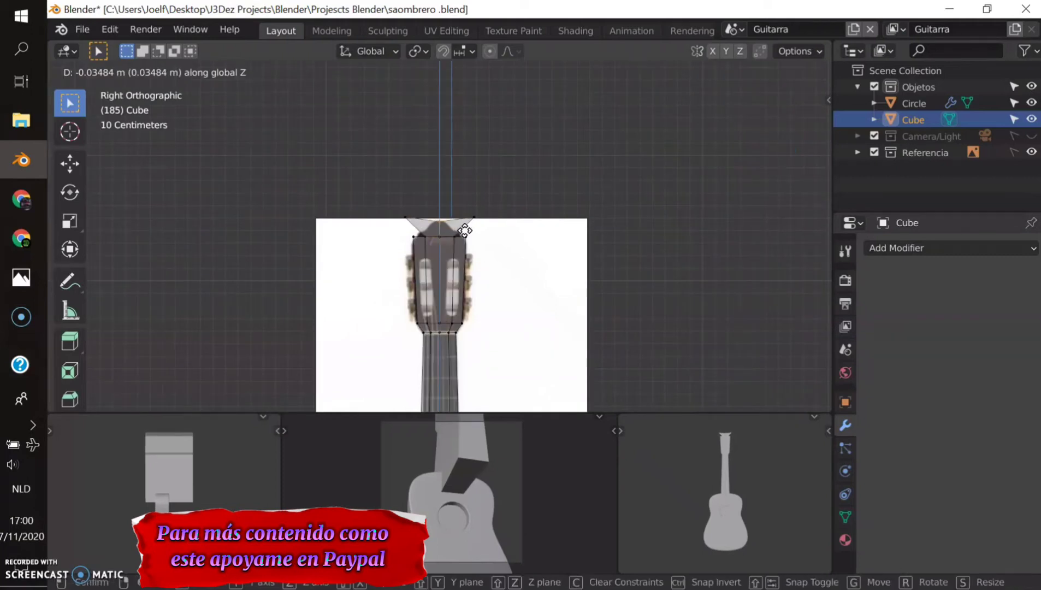
pyautogui.click(458, 225)
pyautogui.click(1031, 152)
# Select the whole neck, add a Mirror modifier, and scale it along one axis
pyautogui.hotkey('ctrl', 'l')
pyautogui.press('KP_Decimal')
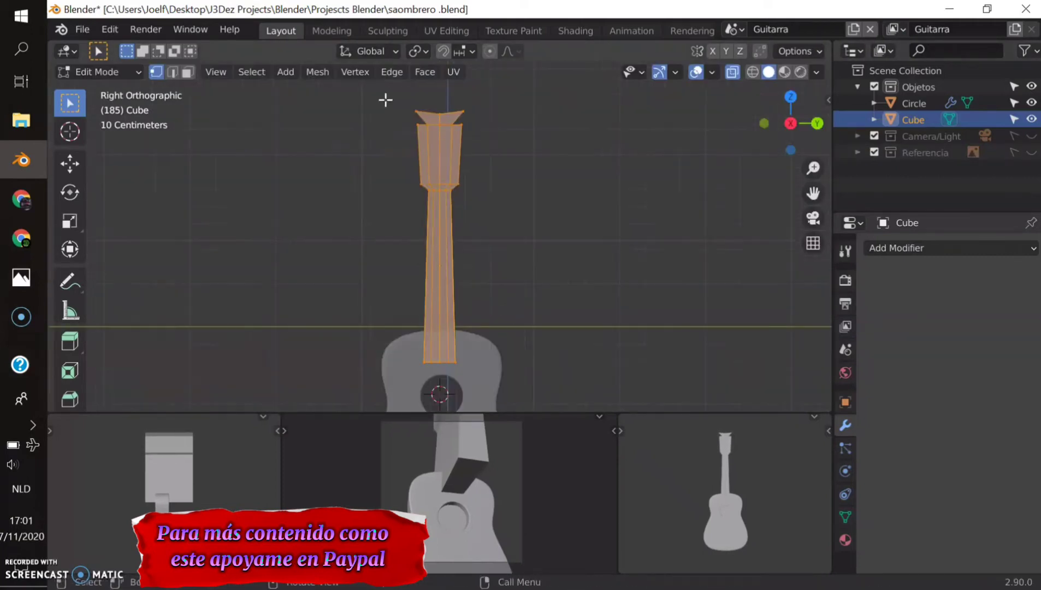
pyautogui.click(950, 247)
pyautogui.click(736, 405)
pyautogui.moveTo(502, 210); pyautogui.dragTo(546, 246, button='middle')
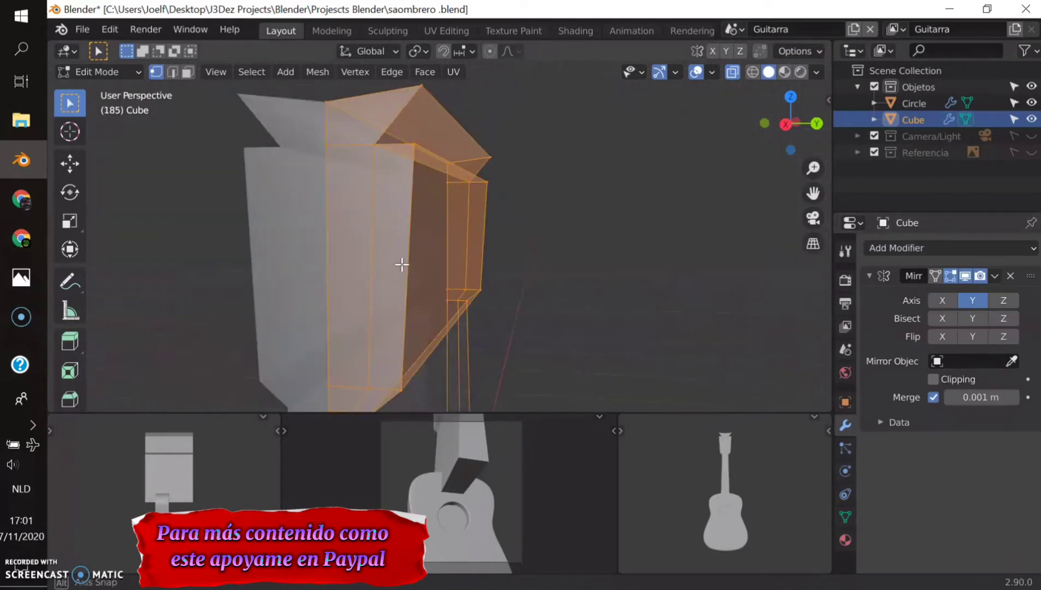
pyautogui.press('KP_1')
pyautogui.press('s')
pyautogui.click(612, 323)
pyautogui.moveTo(618, 332); pyautogui.dragTo(592, 341, button='middle')
# Scale the neck object thinner along X
pyautogui.press('Tab')
pyautogui.press('s')
pyautogui.press('x')
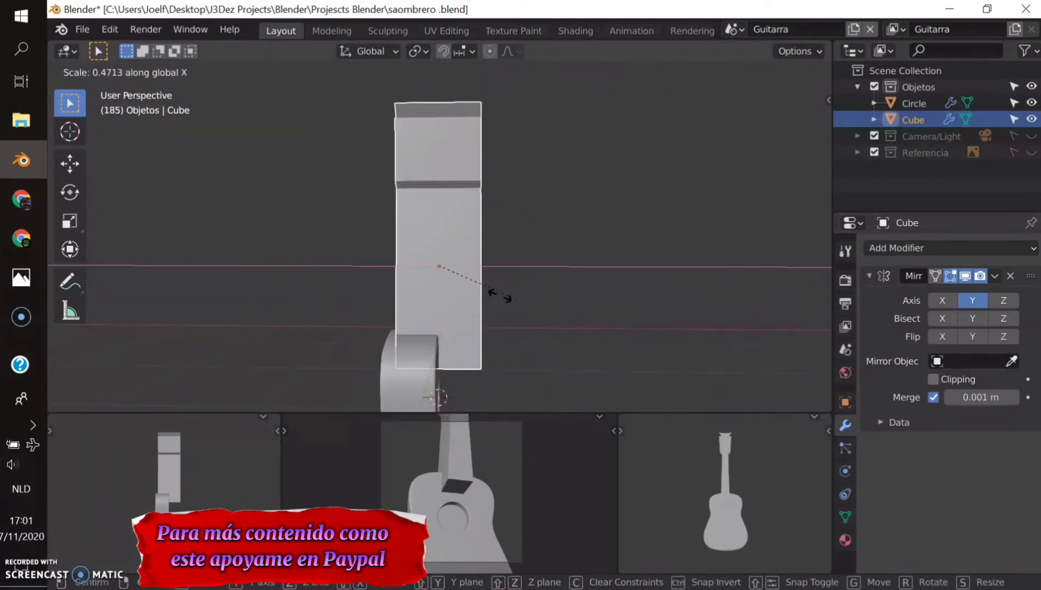
pyautogui.click(519, 328)
pyautogui.press('Tab')
# Move the selected neck geometry vertically toward the body joint
pyautogui.moveTo(467, 314); pyautogui.dragTo(447, 262, button='middle')
pyautogui.press('g')
pyautogui.press('z')
pyautogui.click(431, 306)
pyautogui.scroll(-4, 431, 305)
# Add a loop cut on the neck and bevel the neck-body joint edge
pyautogui.hotkey('ctrl', 'r')
pyautogui.click(453, 246)
pyautogui.hotkey('ctrl', 'b')
pyautogui.click(472, 236)
pyautogui.scroll(2, 474, 238)
pyautogui.scroll(4, 477, 240)
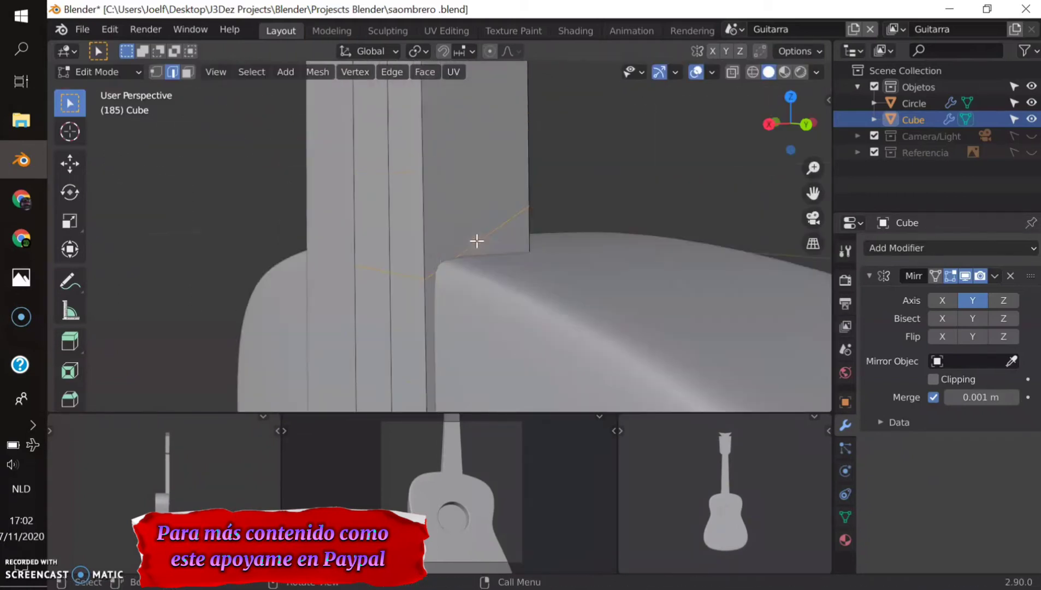
pyautogui.click(511, 264)
# Reposition the neck heel vertically along Z and sideways along X
pyautogui.press('g')
pyautogui.press('z')
pyautogui.click(491, 246)
pyautogui.scroll(-3, 490, 246)
pyautogui.scroll(3, 466, 242)
pyautogui.press('g')
pyautogui.press('x')
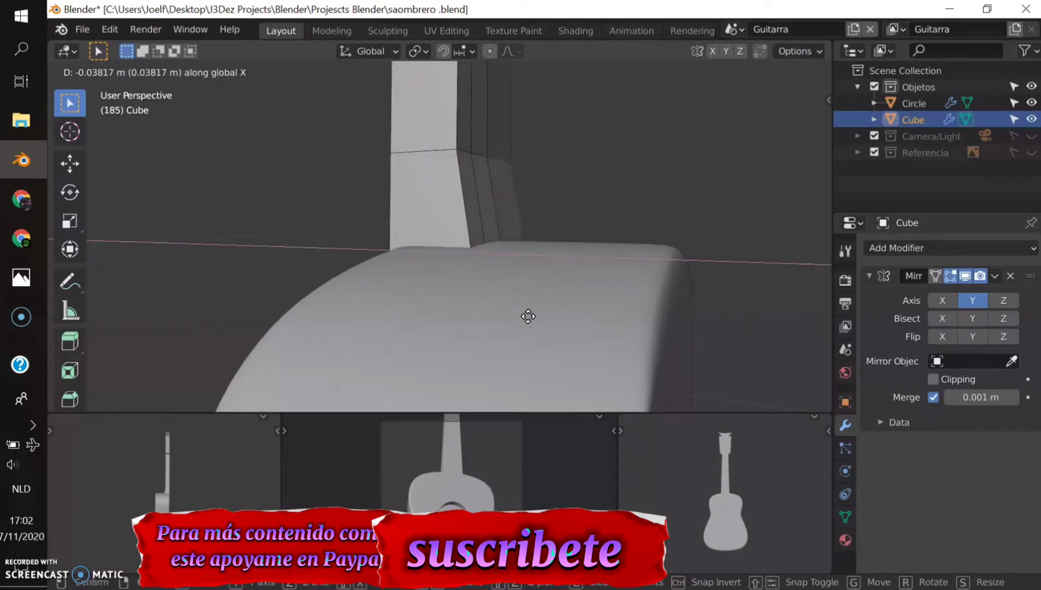
pyautogui.click(528, 316)
pyautogui.scroll(-3, 488, 217)
pyautogui.scroll(-4, 616, 234)
# Bevel the neck edge
pyautogui.scroll(4, 435, 289)
pyautogui.hotkey('ctrl', 'b')
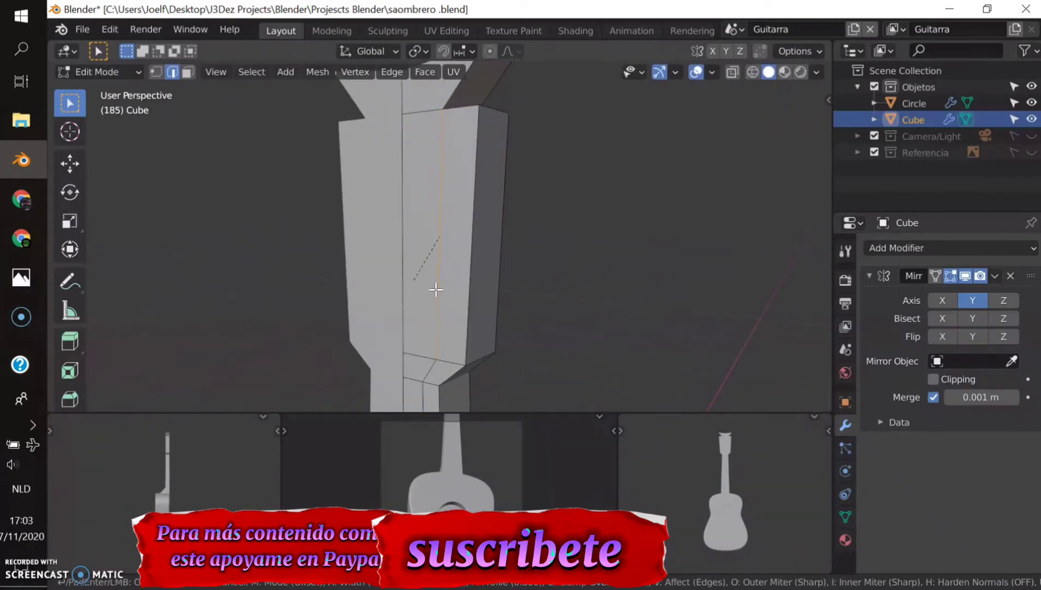
pyautogui.click(436, 289)
pyautogui.moveTo(421, 298)
pyautogui.mouseDown(button='middle')
pyautogui.moveTo(404, 323)
pyautogui.moveTo(437, 298)
pyautogui.mouseUp(button='middle')
# Dissolve the selected neck edges
pyautogui.press('x')
pyautogui.moveTo(381, 320)
pyautogui.mouseDown(button='middle')
pyautogui.moveTo(565, 267)
pyautogui.moveTo(432, 244)
pyautogui.moveTo(492, 307)
pyautogui.moveTo(597, 311)
pyautogui.mouseUp(button='middle')
pyautogui.press('x')
pyautogui.press('Escape')
pyautogui.press('x')
pyautogui.click(441, 320)
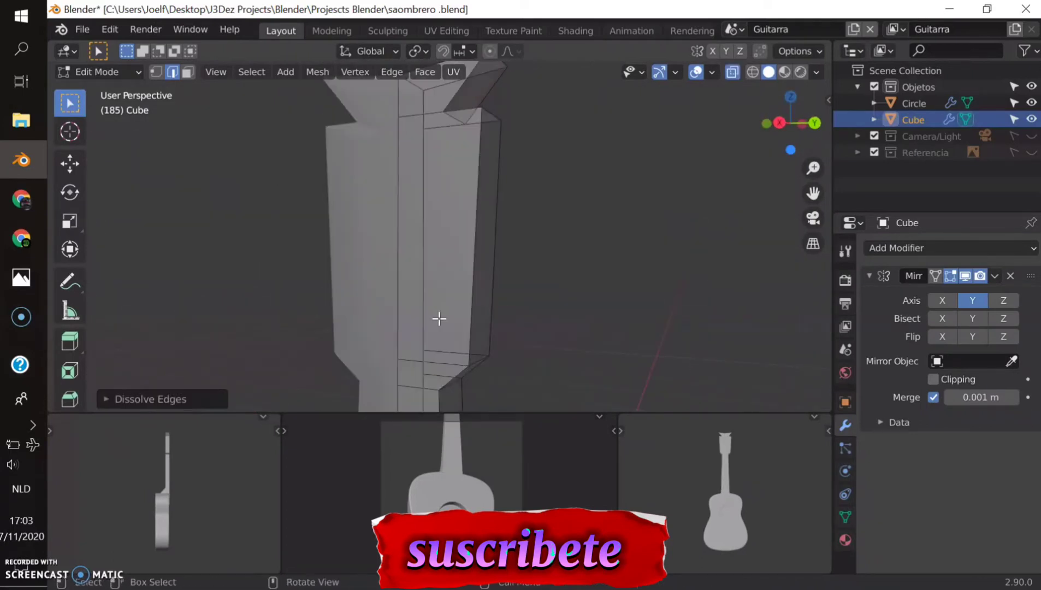
# Cut a slot through the headstock by deleting a face and stretching it along Z
pyautogui.press('3')
pyautogui.click(463, 280)
pyautogui.click(513, 330)
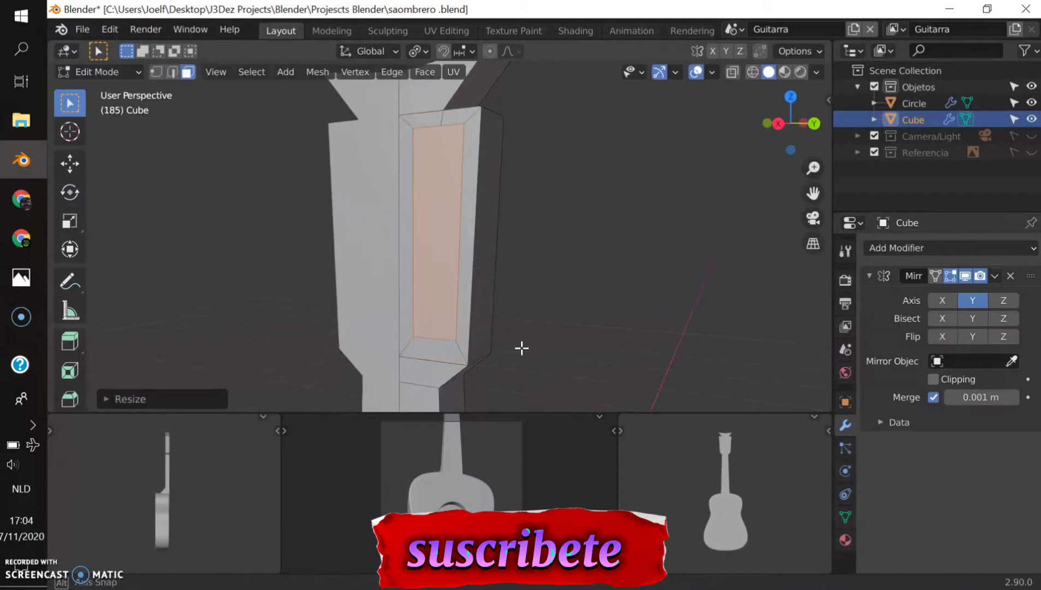
pyautogui.press('x')
pyautogui.click(598, 296)
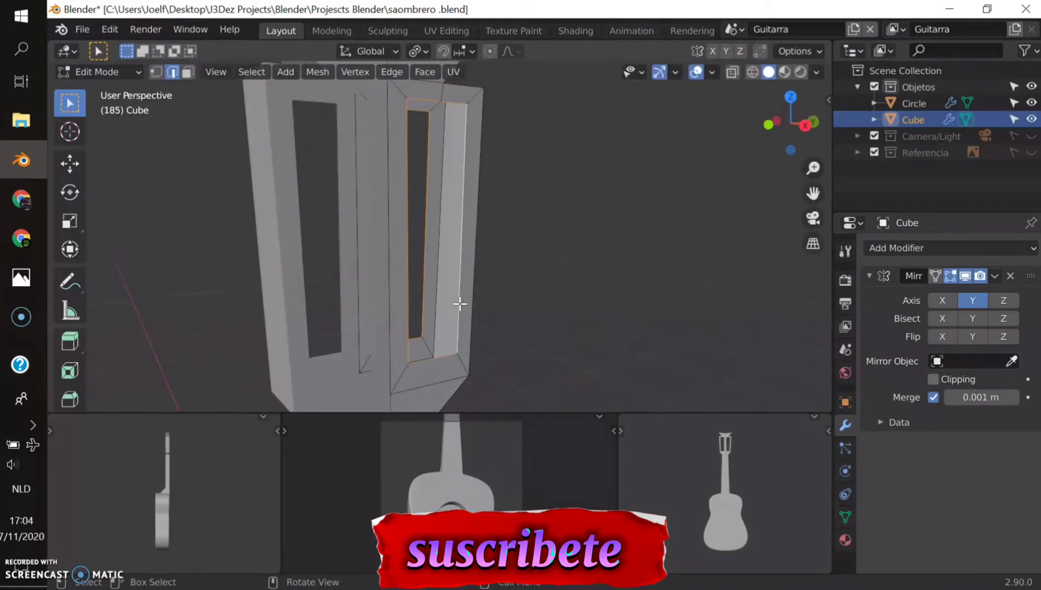
pyautogui.press('s')
pyautogui.press('z')
pyautogui.click(528, 294)
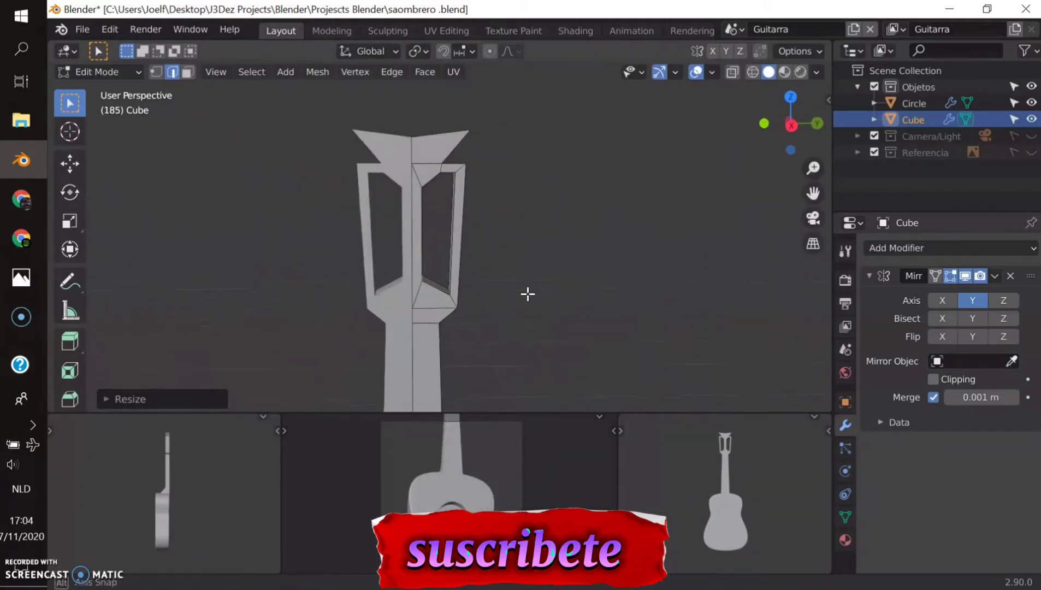
# Add a cylinder for the tuning peg and place it on the headstock in side view
pyautogui.press('KP_3')
pyautogui.hotkey('shift', 'a')
pyautogui.click(441, 376)
pyautogui.press('g')
pyautogui.click(655, 137)
# Shrink the cylinder to peg size and slide it along Y across the headstock
pyautogui.press('s')
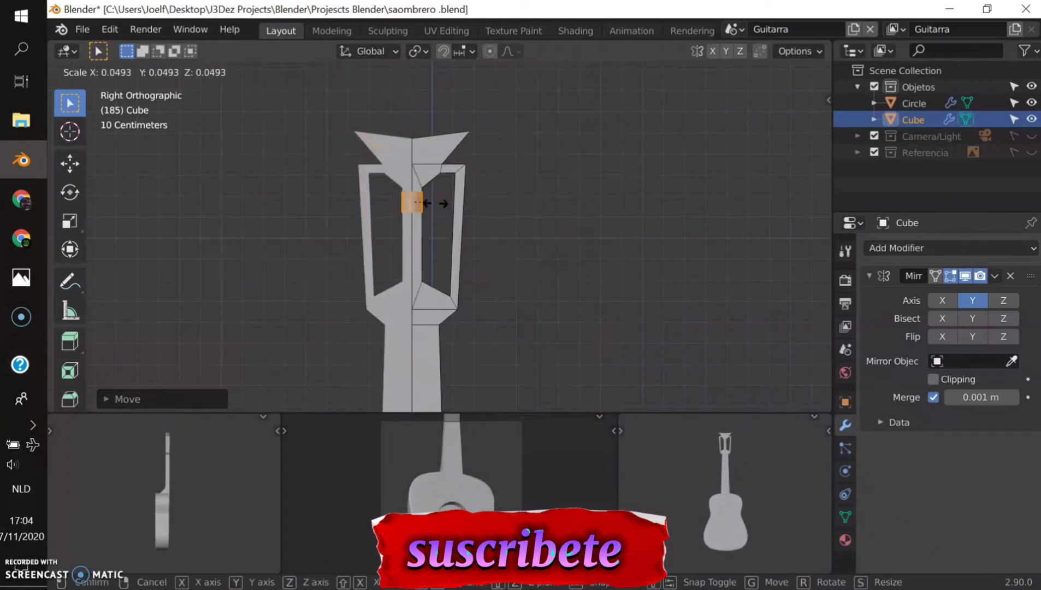
pyautogui.press('g')
pyautogui.press('y')
pyautogui.click(591, 343)
# Select the connected neck mesh and line it up in the front view
pyautogui.moveTo(591, 343); pyautogui.dragTo(465, 344, button='middle')
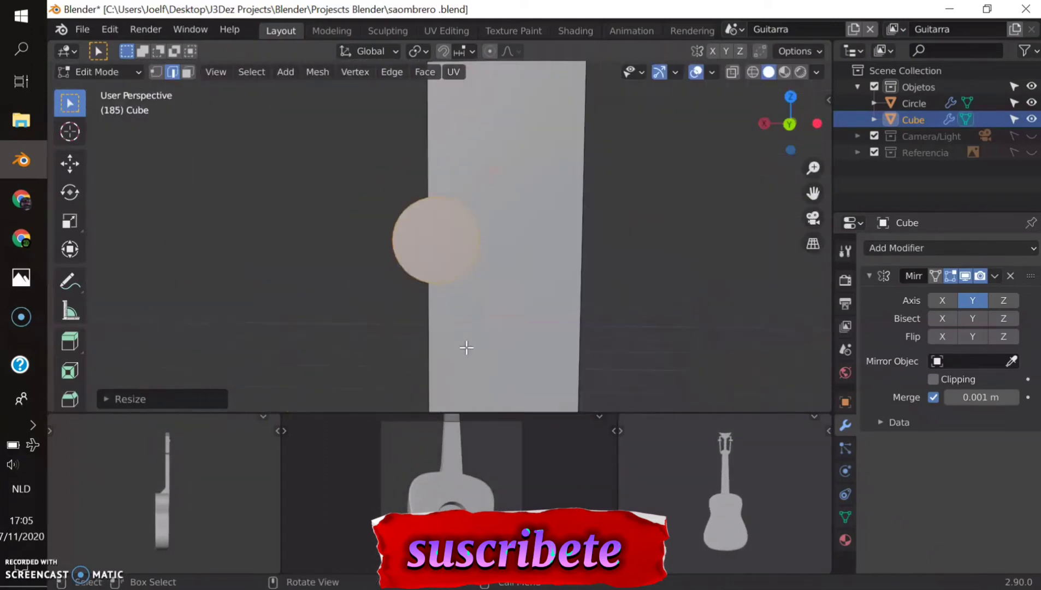
pyautogui.scroll(-5, 439, 346)
pyautogui.scroll(3, 525, 311)
pyautogui.moveTo(486, 287); pyautogui.dragTo(513, 220, button='middle')
pyautogui.scroll(3, 513, 220)
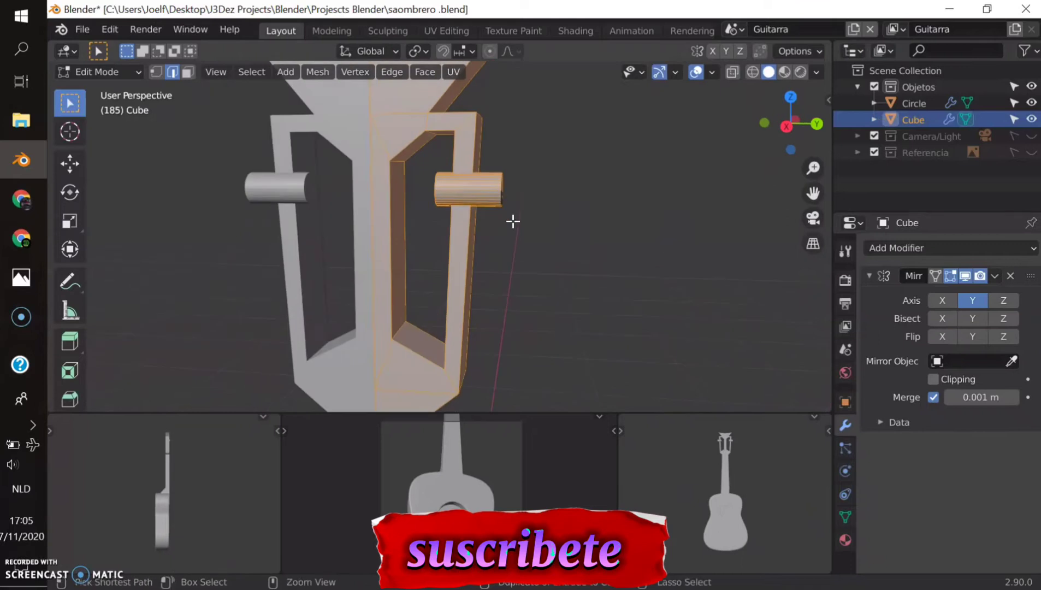
pyautogui.hotkey('ctrl', 'l')
pyautogui.scroll(-5, 441, 313)
pyautogui.press('KP_3')
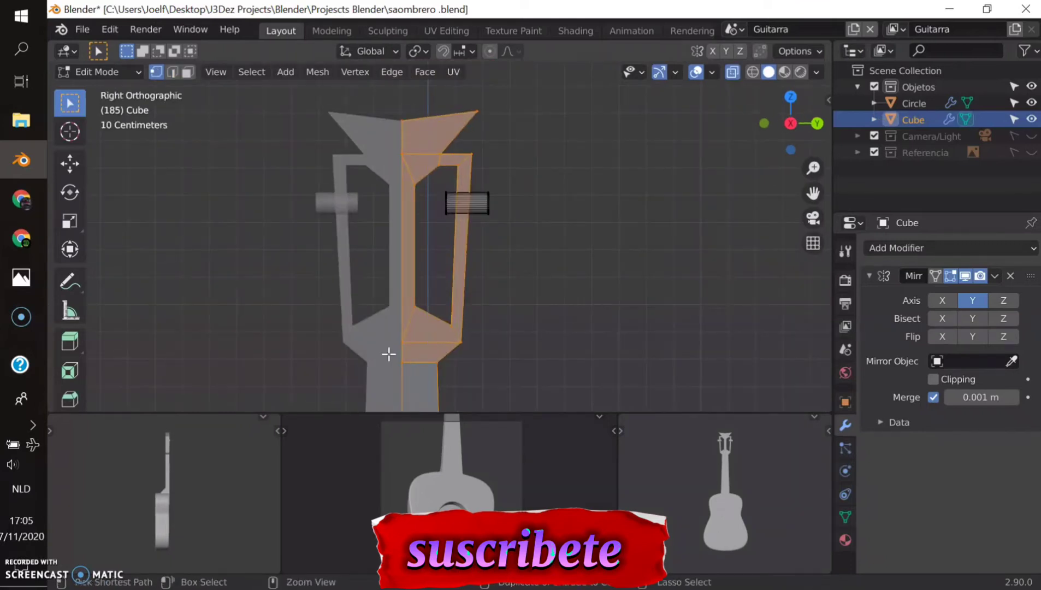
pyautogui.press('KP_1')
pyautogui.scroll(4, 515, 362)
# Rotate the neck on Y and shift it along X to its final tilt
pyautogui.press('r')
pyautogui.press('y')
pyautogui.click(483, 283)
pyautogui.press('g')
pyautogui.press('x')
pyautogui.click(547, 319)
pyautogui.press('r')
pyautogui.press('y')
pyautogui.click(545, 300)
# Lengthen the tuning peg along its Y axis
pyautogui.press('g')
pyautogui.press('x')
pyautogui.press('Tab')
pyautogui.hotkey('ctrl', 'l')
pyautogui.press('ctrl+KP_3')
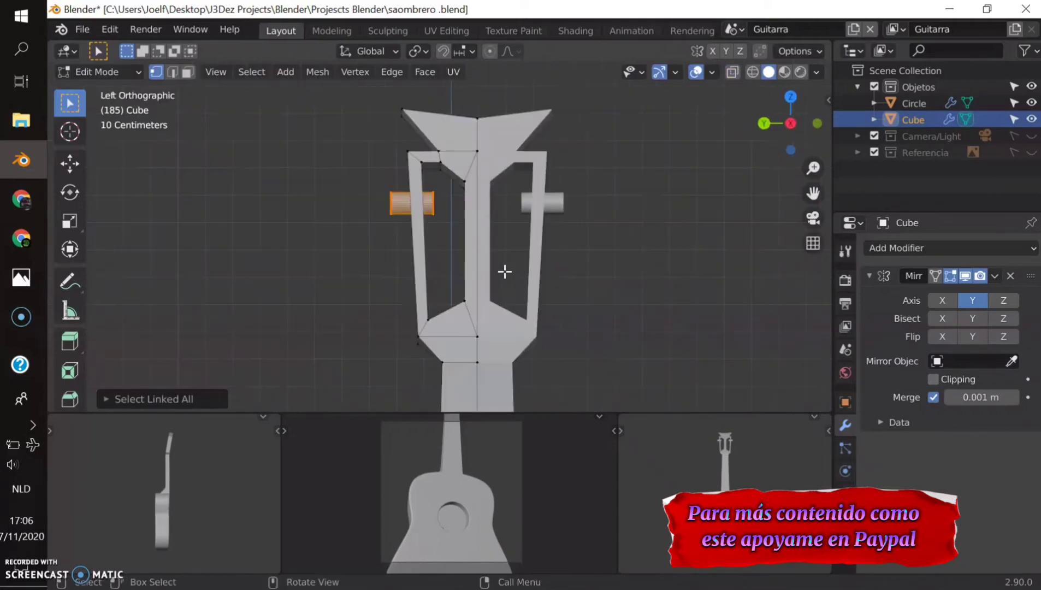
pyautogui.press('KP_3')
pyautogui.press('s')
pyautogui.click(607, 296)
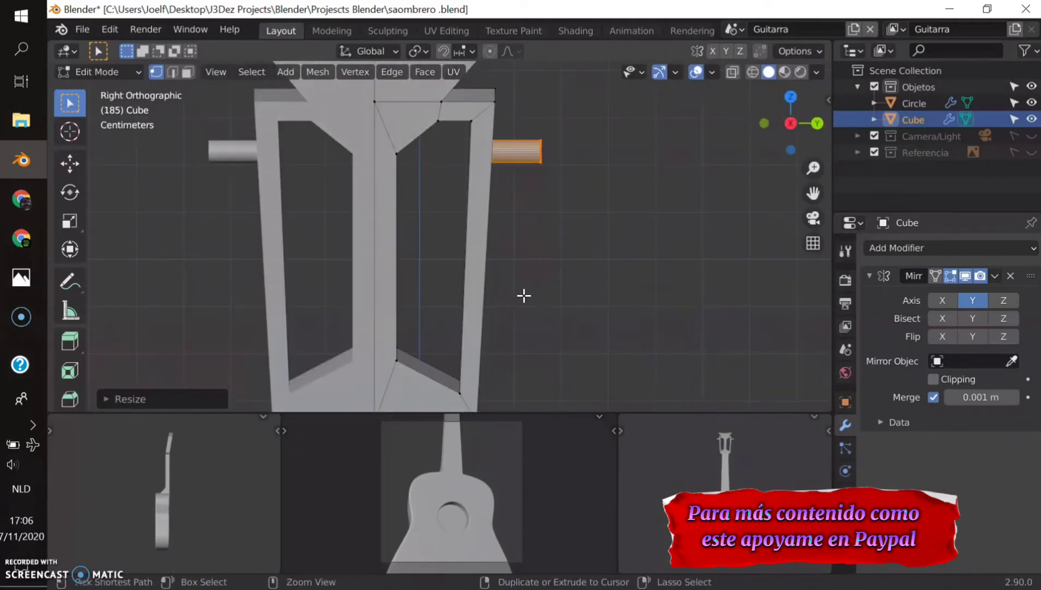
# Snap the 3D cursor to the peg's outer end face and add a cube there
pyautogui.press('ctrl+KP_1')
pyautogui.moveTo(548, 319); pyautogui.dragTo(550, 202, button='middle')
pyautogui.press('KP_Decimal')
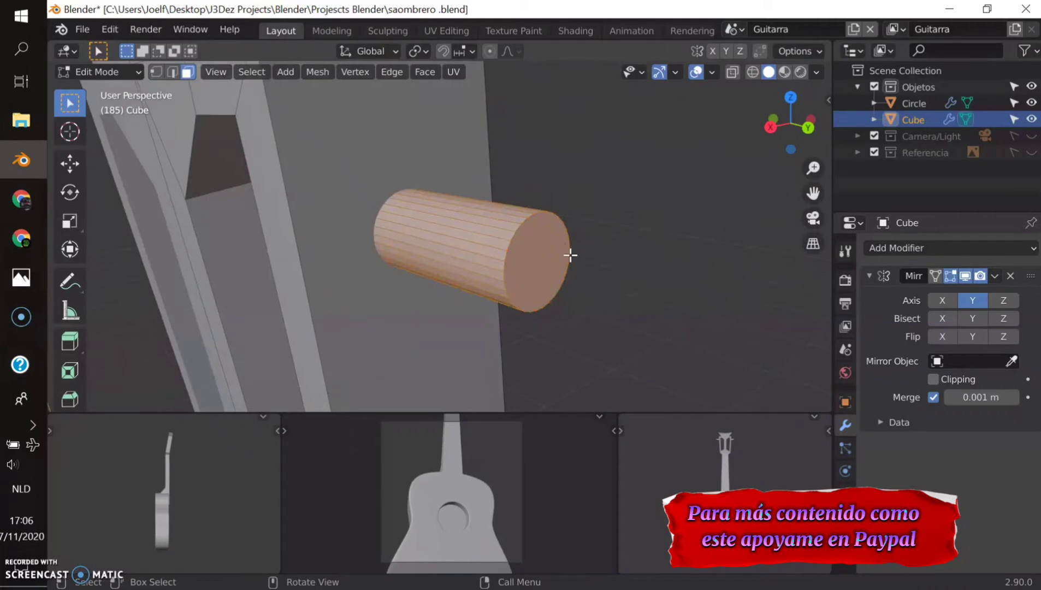
pyautogui.press('3')
pyautogui.click(569, 252)
pyautogui.hotkey('shift', 's')
pyautogui.click(666, 312)
pyautogui.moveTo(667, 312)
pyautogui.mouseDown(button='middle')
pyautogui.moveTo(474, 239)
pyautogui.moveTo(581, 298)
pyautogui.mouseUp(button='middle')
# Flatten the cube on Z and resize it on Y and X into a knob
pyautogui.press('s')
pyautogui.press('z')
pyautogui.click(456, 237)
pyautogui.press('s')
pyautogui.press('y')
pyautogui.click(475, 260)
pyautogui.press('s')
pyautogui.press('x')
pyautogui.click(541, 330)
pyautogui.moveTo(541, 330)
pyautogui.mouseDown(button='middle')
pyautogui.moveTo(448, 314)
pyautogui.moveTo(433, 133)
pyautogui.mouseUp(button='middle')
# Add a centred loop cut through the knob and scale it and the knob on Z
pyautogui.click(445, 260)
pyautogui.rightClick(453, 273)
pyautogui.press('s')
pyautogui.press('z')
pyautogui.click(469, 293)
pyautogui.moveTo(469, 293); pyautogui.dragTo(458, 230, button='middle')
pyautogui.press('s')
pyautogui.press('z')
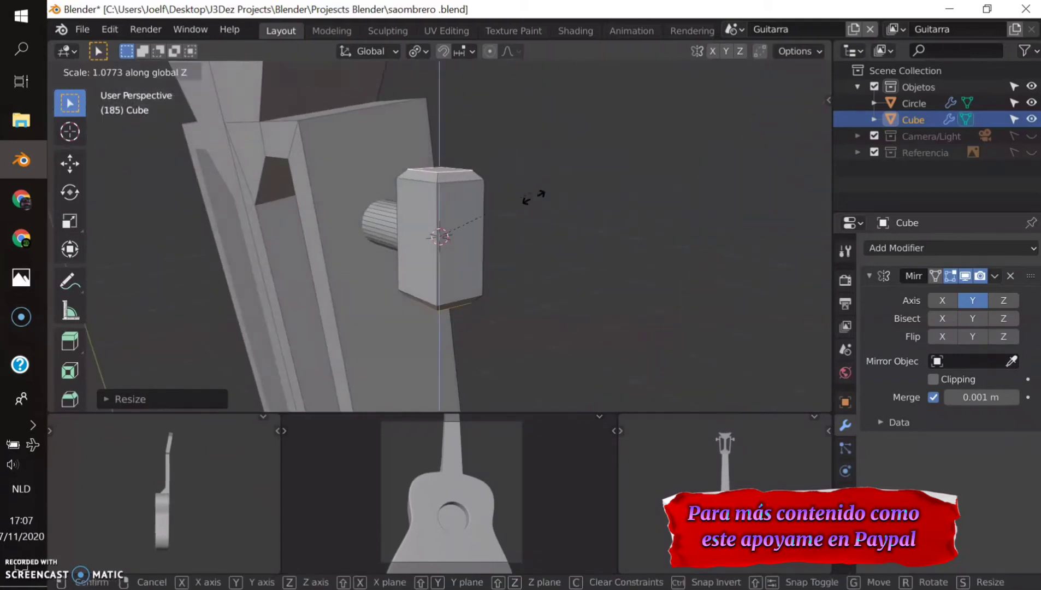
pyautogui.click(533, 197)
pyautogui.moveTo(533, 197); pyautogui.dragTo(461, 259, button='middle')
# Bevel the knob's edges and scale its end vertices in see-through view
pyautogui.hotkey('ctrl', 'r')
pyautogui.click(522, 317)
pyautogui.press('KP_3')
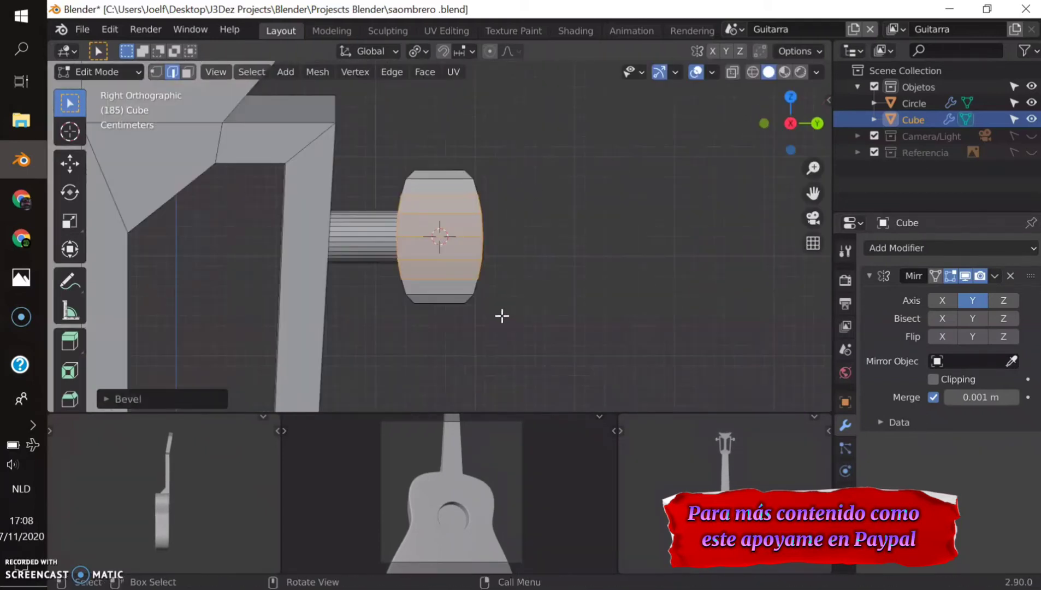
pyautogui.hotkey('alt', 'z')
pyautogui.press('s')
pyautogui.press('z')
pyautogui.click(441, 232)
# Round the knob's rim by moving its vertices along Y with smooth proportional falloff
pyautogui.press('b')
pyautogui.moveTo(469, 234); pyautogui.dragTo(503, 243)
pyautogui.press('g')
pyautogui.press('y')
pyautogui.press('o')
pyautogui.scroll(15, 492, 292)
pyautogui.click(487, 294)
# Narrow the knob's rim faces along Y with see-through turned off
pyautogui.hotkey('alt', 'z')
pyautogui.moveTo(472, 275)
pyautogui.mouseDown(button='middle')
pyautogui.moveTo(460, 295)
pyautogui.moveTo(546, 325)
pyautogui.moveTo(560, 281)
pyautogui.mouseUp(button='middle')
pyautogui.press('3')
pyautogui.press('s')
pyautogui.press('y')
pyautogui.click(556, 302)
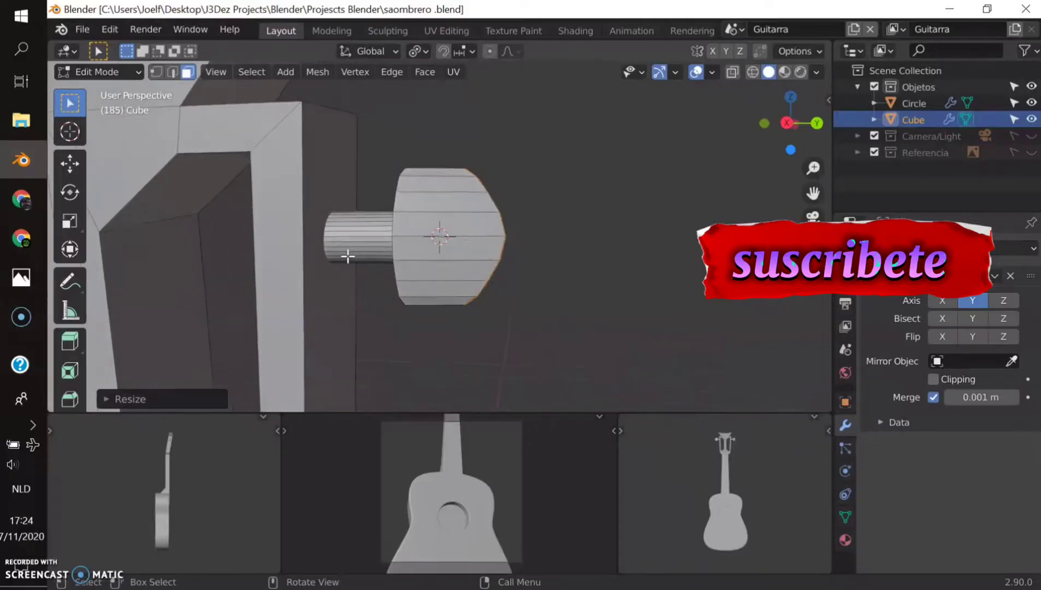
# Extend the peg shaft's end vertices along Y back through the headstock in Right view
pyautogui.moveTo(346, 253); pyautogui.dragTo(348, 258, button='middle')
pyautogui.press('KP_3')
pyautogui.press('g')
pyautogui.press('y')
pyautogui.click(356, 273)
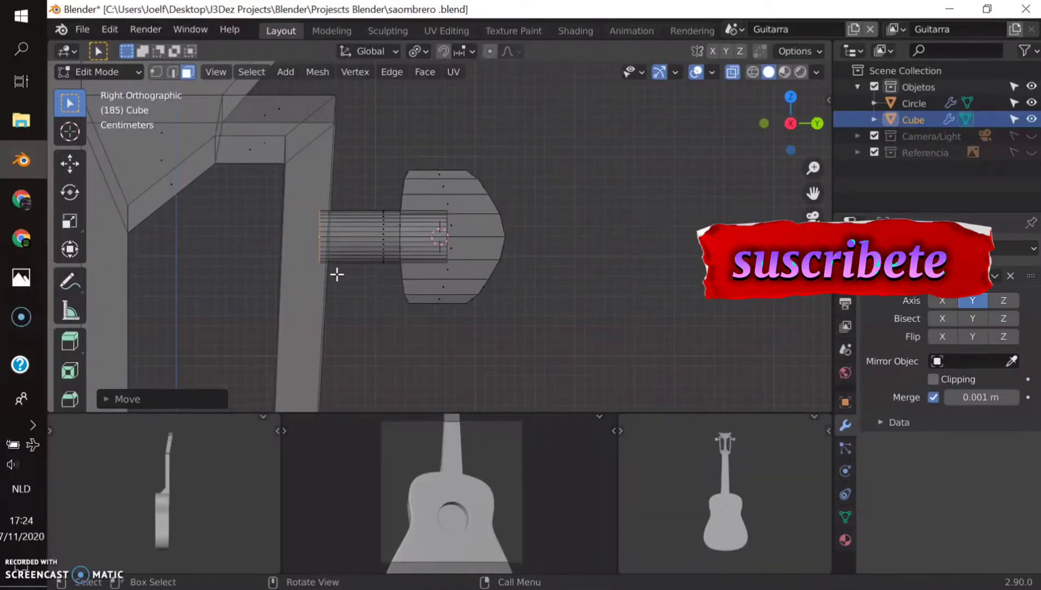
# Select the connected shaft piece with Ctrl+L and move it inside the headstock
pyautogui.click(140, 285)
pyautogui.moveTo(174, 225); pyautogui.dragTo(492, 283)
pyautogui.hotkey('ctrl', 'l')
pyautogui.press('g')
pyautogui.click(490, 302)
pyautogui.scroll(-3, 503, 309)
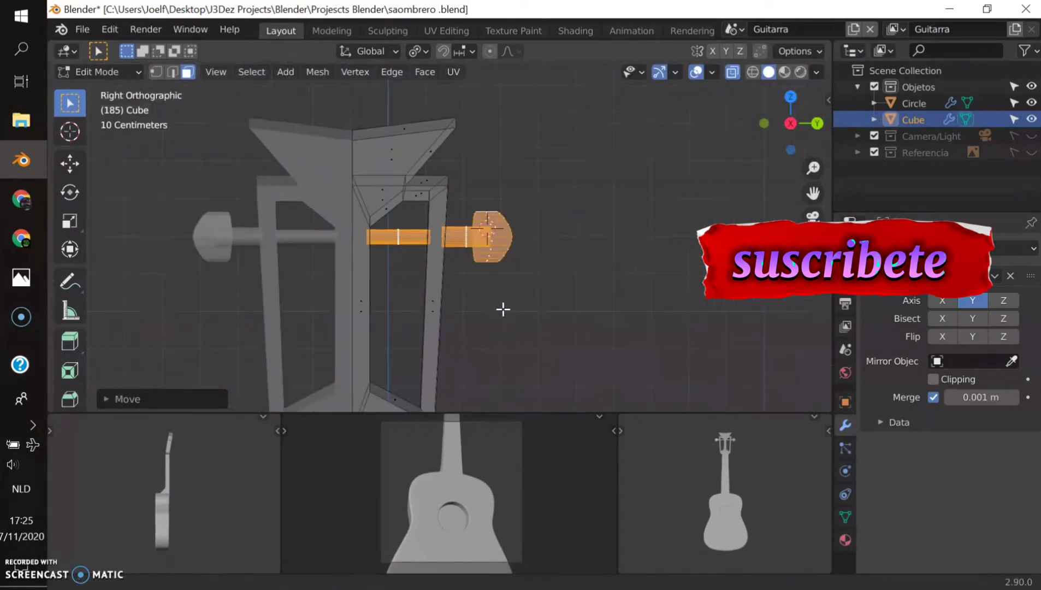
# Duplicate the peg twice, moving each copy lower along Z
pyautogui.hotkey('shift', 'd')
pyautogui.press('z')
pyautogui.click(515, 304)
pyautogui.hotkey('shift', 'd')
pyautogui.press('z')
pyautogui.click(518, 306)
# In see-through right view, scale the inner shaft along Y
pyautogui.moveTo(518, 306); pyautogui.dragTo(472, 274, button='middle')
pyautogui.scroll(4, 471, 275)
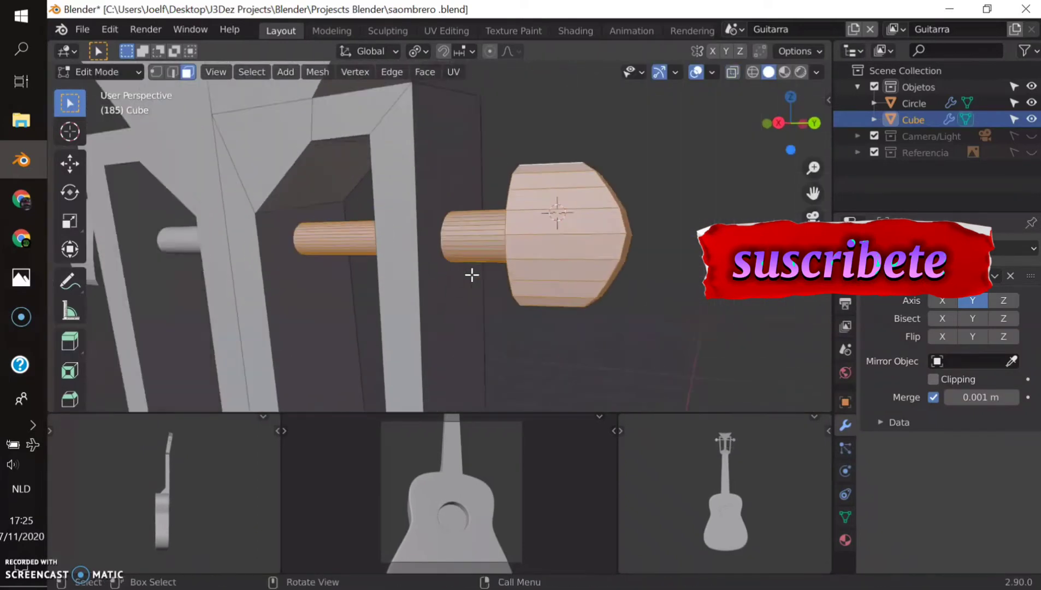
pyautogui.press('3')
pyautogui.hotkey('alt', 'z')
pyautogui.press('s')
pyautogui.press('y')
pyautogui.click(337, 244)
# Add two loop cuts on the shaft and scale them along X
pyautogui.hotkey('ctrl', 'r')
pyautogui.scroll(1, 489, 238)
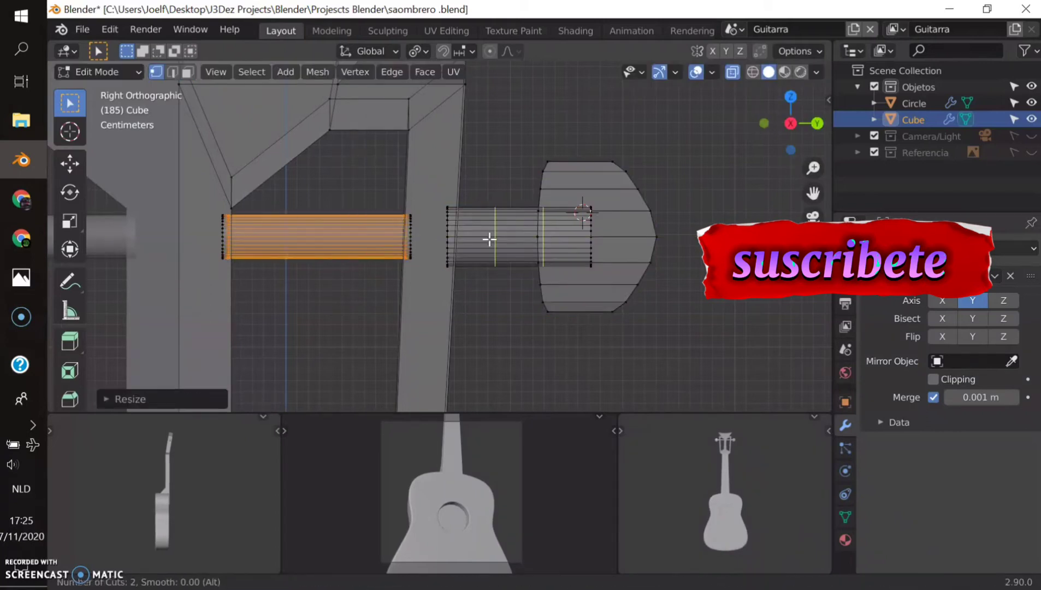
pyautogui.click(490, 238)
pyautogui.press('s')
pyautogui.press('x')
pyautogui.moveTo(525, 240)
pyautogui.mouseDown(button='middle')
pyautogui.moveTo(558, 241)
pyautogui.moveTo(614, 273)
pyautogui.mouseUp(button='middle')
# Add a loop cut on the knob, scale it along X and slide the edge loop
pyautogui.hotkey('ctrl', 'r')
pyautogui.click(569, 256)
pyautogui.press('s')
pyautogui.press('x')
pyautogui.press('g')
pyautogui.press('g')
pyautogui.click(505, 244)
# Select the whole connected peg and place a duplicate along Z
pyautogui.moveTo(505, 244); pyautogui.dragTo(402, 241, button='middle')
pyautogui.hotkey('ctrl', 'l')
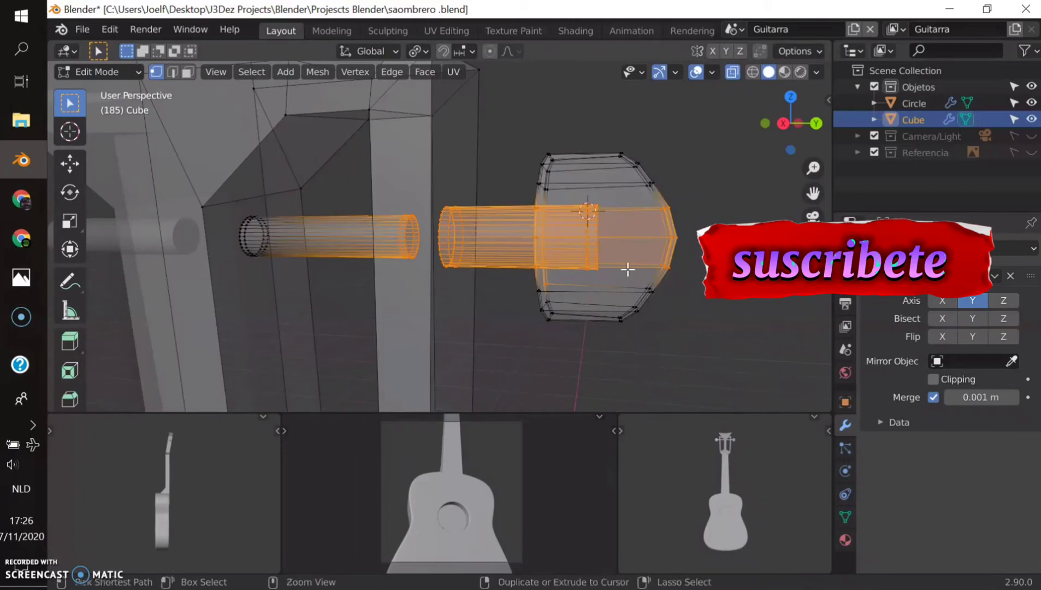
pyautogui.press('3')
pyautogui.hotkey('shift', 'd')
pyautogui.press('z')
pyautogui.click(595, 396)
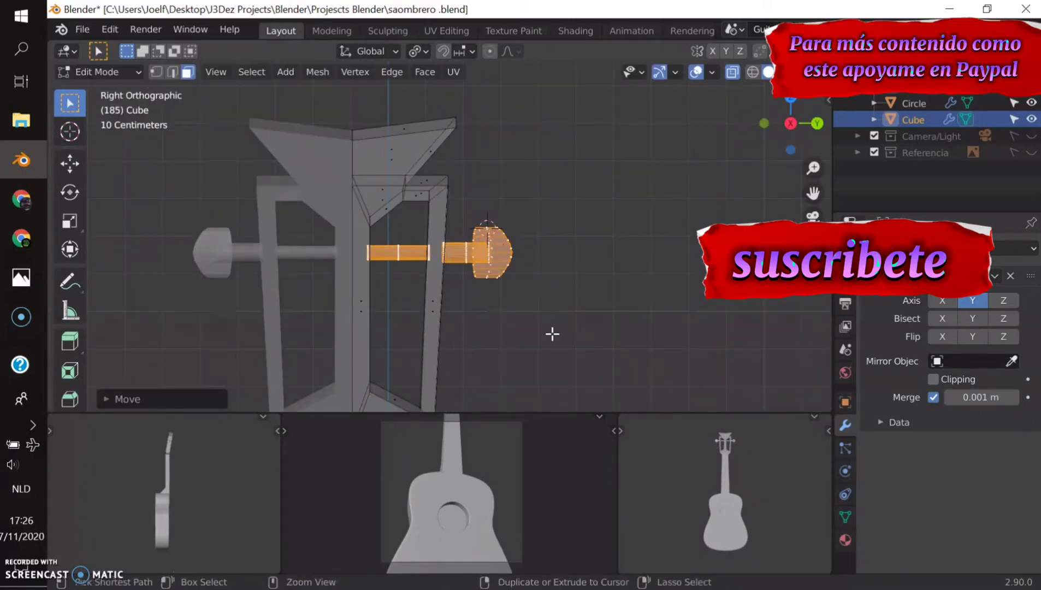
# Duplicate the peg again below the first one, undoing a misplaced copy
pyautogui.press('Tab')
pyautogui.moveTo(569, 395); pyautogui.dragTo(574, 322, button='middle')
pyautogui.press('Tab')
pyautogui.press('3')
pyautogui.scroll(3, 534, 318)
pyautogui.scroll(-3, 519, 343)
pyautogui.hotkey('shift', 'd')
pyautogui.press('z')
pyautogui.click(520, 404)
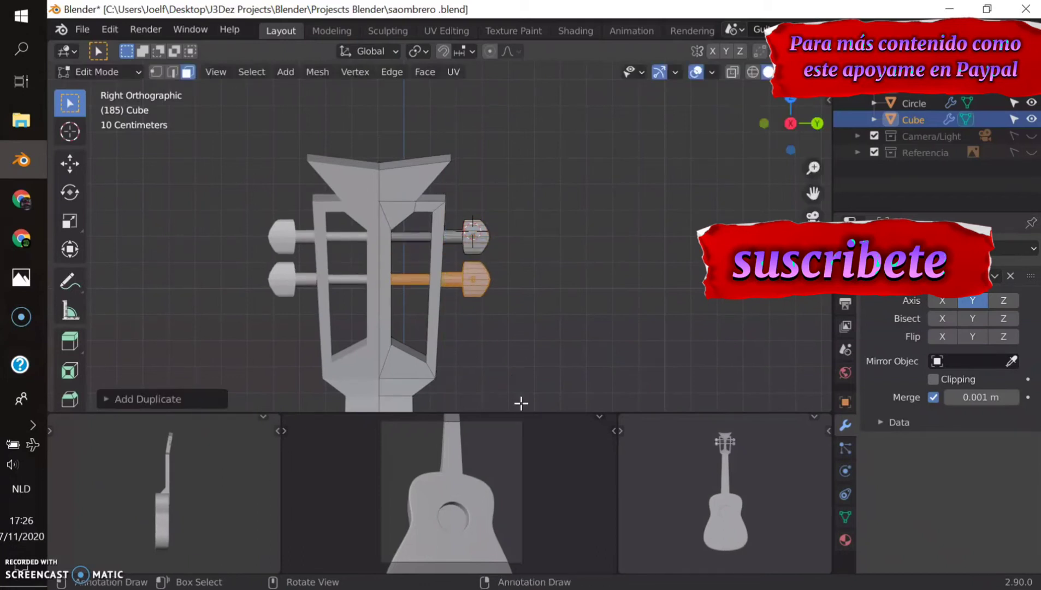
pyautogui.hotkey('ctrl', 'z')
pyautogui.hotkey('alt', 'z')
# Place the second and third peg copies along Z, checking front and side views
pyautogui.hotkey('shift', 'd')
pyautogui.press('z')
pyautogui.click(619, 160)
pyautogui.press('1')
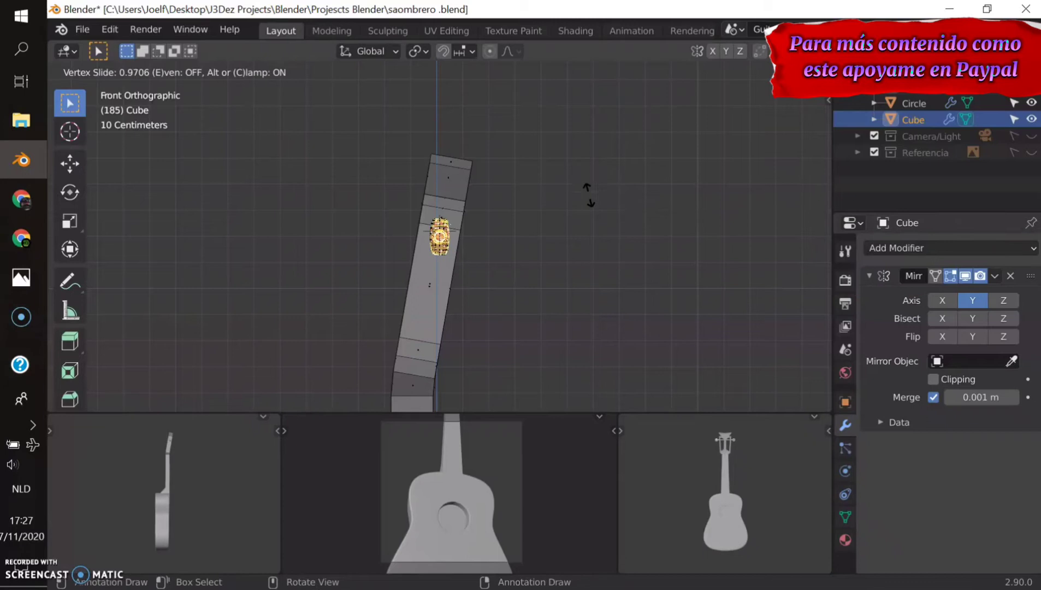
pyautogui.click(572, 244)
pyautogui.hotkey('ctrl', '3')
pyautogui.press('3')
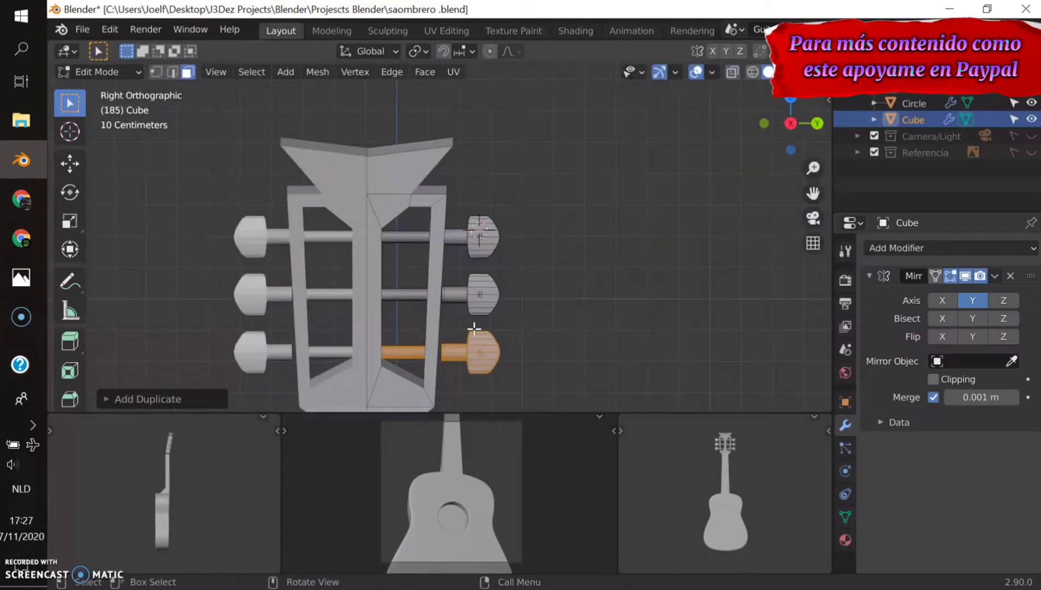
# Shift the lower shaft piece left and recheck the headstock from the front
pyautogui.scroll(5, 454, 374)
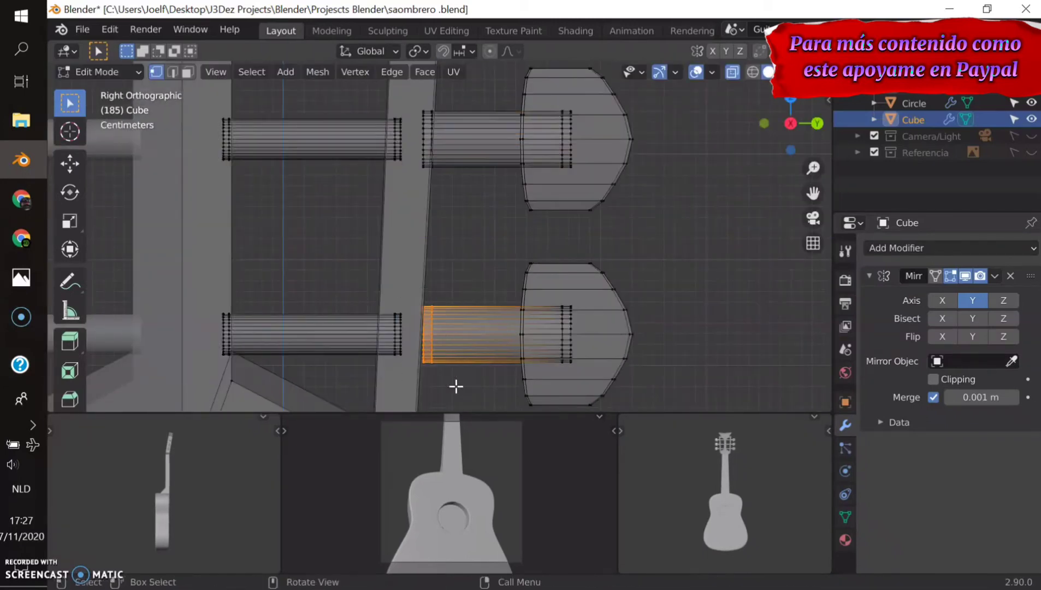
pyautogui.moveTo(455, 386); pyautogui.dragTo(387, 348)
pyautogui.scroll(-6, 421, 321)
pyautogui.moveTo(409, 271); pyautogui.dragTo(457, 286, button='middle')
pyautogui.scroll(2, 476, 205)
pyautogui.press('1')
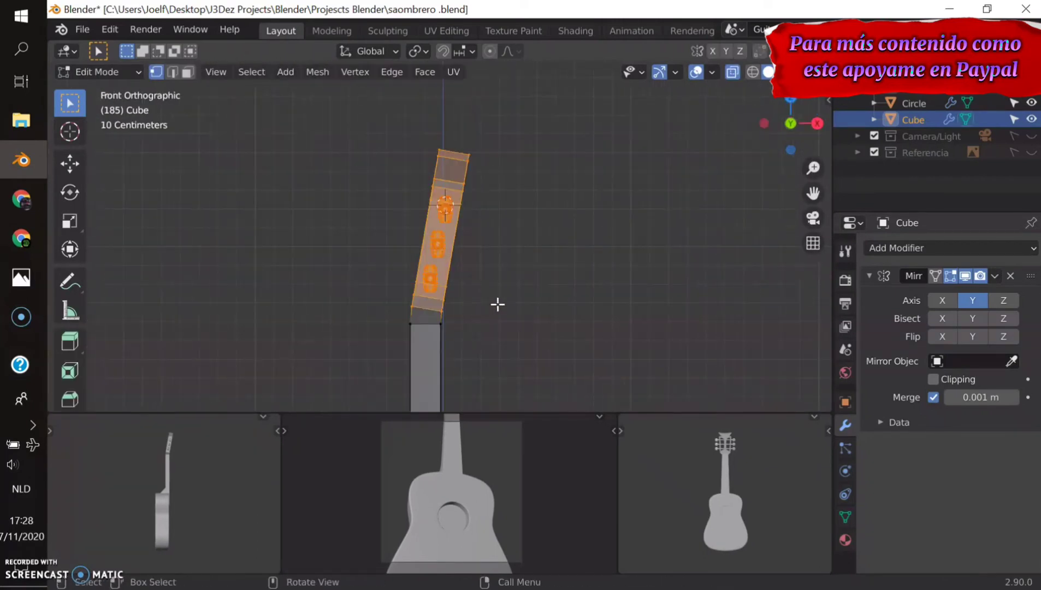
# Move the headstock along X and isolate the neck in local view
pyautogui.press('g')
pyautogui.press('x')
pyautogui.click(473, 273)
pyautogui.press('Tab')
pyautogui.moveTo(473, 273); pyautogui.dragTo(470, 304, button='middle')
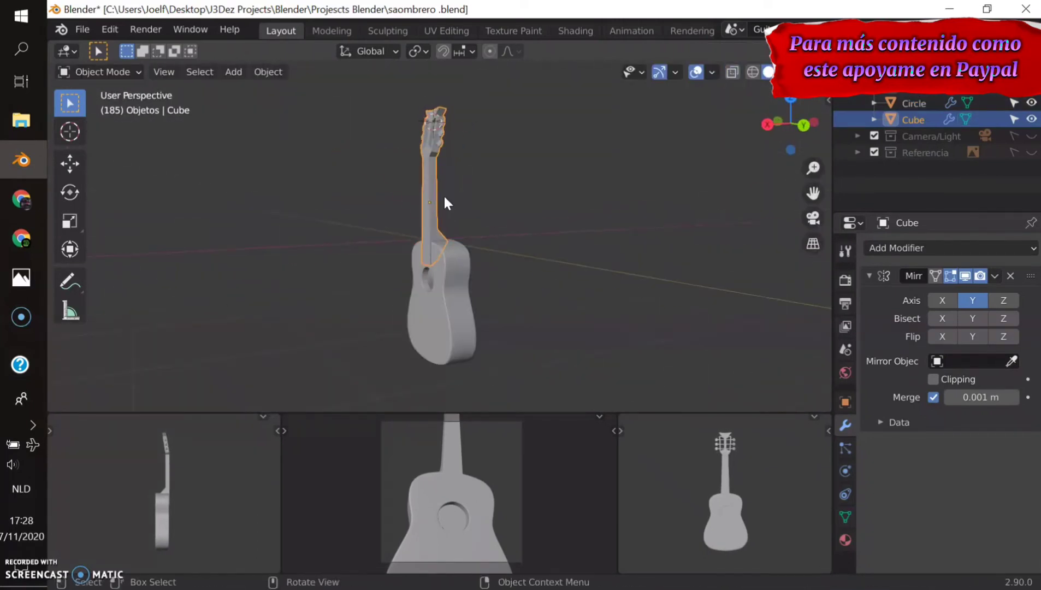
pyautogui.press('Tab')
pyautogui.press('KP_Divide')
pyautogui.moveTo(445, 203); pyautogui.dragTo(441, 277, button='middle')
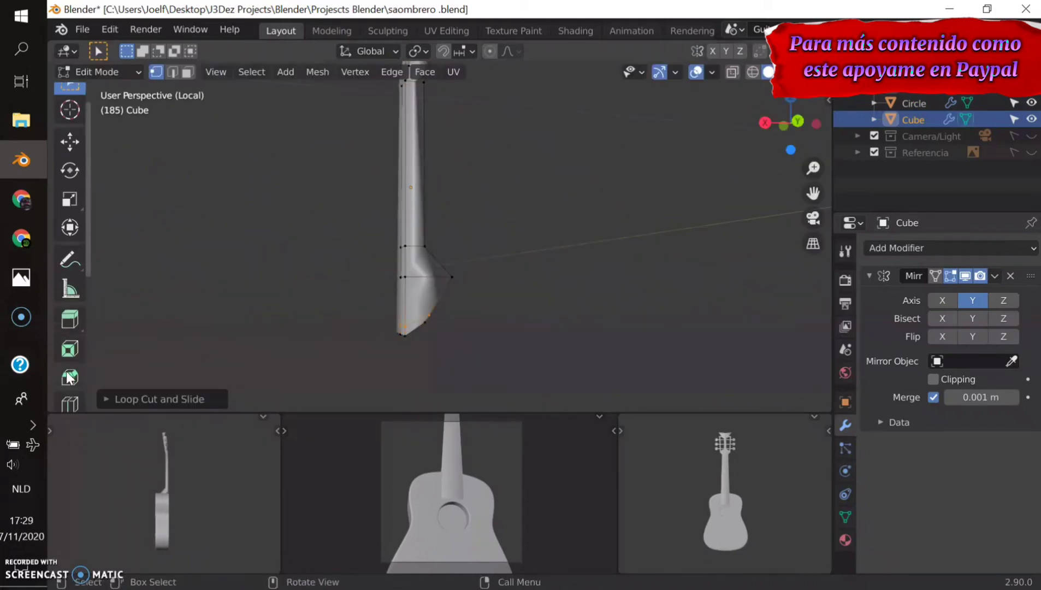
# Loop-cut the neck and add supporting loops near the headstock edge
pyautogui.click(70, 403)
pyautogui.click(431, 319)
pyautogui.moveTo(430, 320)
pyautogui.mouseDown(button='middle')
pyautogui.moveTo(466, 164)
pyautogui.moveTo(563, 200)
pyautogui.moveTo(492, 191)
pyautogui.moveTo(432, 134)
pyautogui.moveTo(456, 226)
pyautogui.moveTo(500, 174)
pyautogui.mouseUp(button='middle')
pyautogui.scroll(4, 465, 163)
pyautogui.scroll(2, 499, 174)
pyautogui.moveTo(499, 175); pyautogui.dragTo(500, 141)
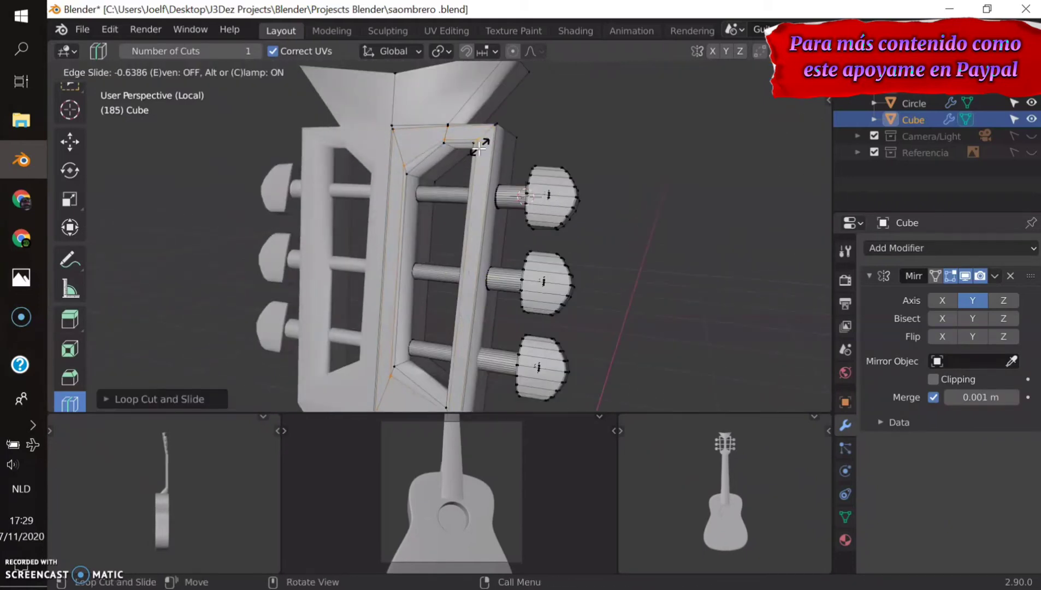
pyautogui.moveTo(435, 84); pyautogui.dragTo(412, 74)
pyautogui.click(386, 371)
# Slide extra loops near the headstock base and along the neck
pyautogui.moveTo(386, 372); pyautogui.dragTo(475, 383, button='middle')
pyautogui.moveTo(481, 350); pyautogui.dragTo(500, 330)
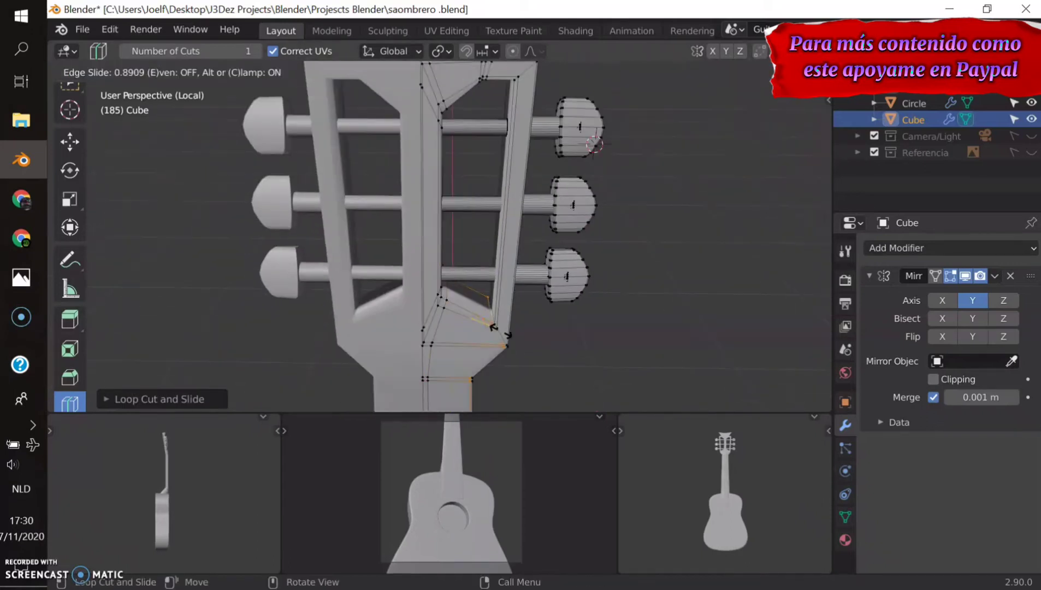
pyautogui.click(548, 358)
pyautogui.moveTo(548, 358); pyautogui.dragTo(405, 164, button='middle')
pyautogui.moveTo(401, 144); pyautogui.dragTo(400, 147)
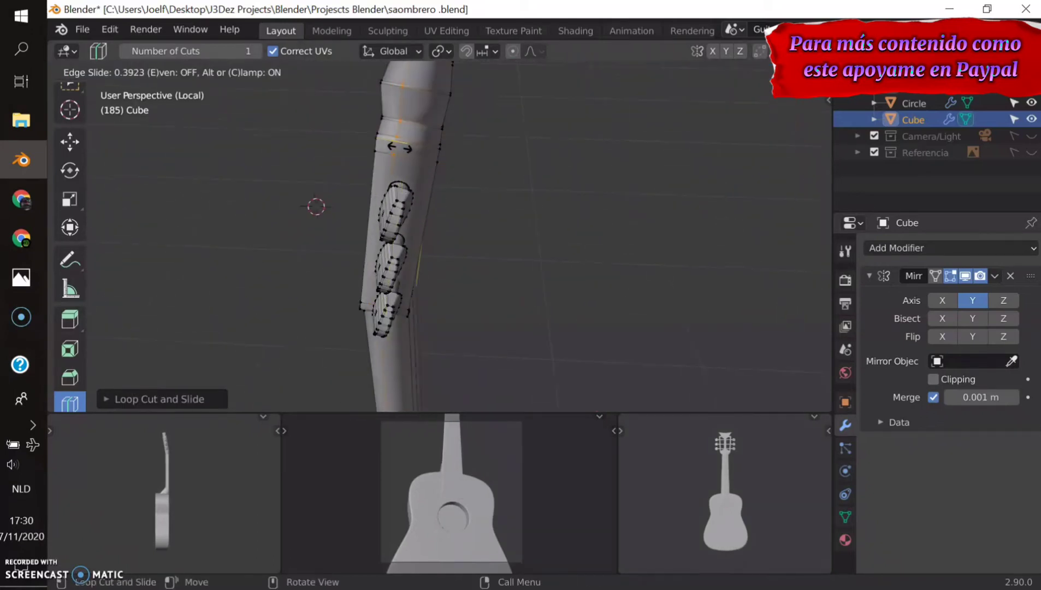
pyautogui.click(421, 153)
pyautogui.moveTo(421, 152)
pyautogui.mouseDown(button='middle')
pyautogui.moveTo(377, 185)
pyautogui.moveTo(552, 151)
pyautogui.mouseUp(button='middle')
# Add a level-2 Subdivision Surface modifier and exit local view
pyautogui.press('Tab')
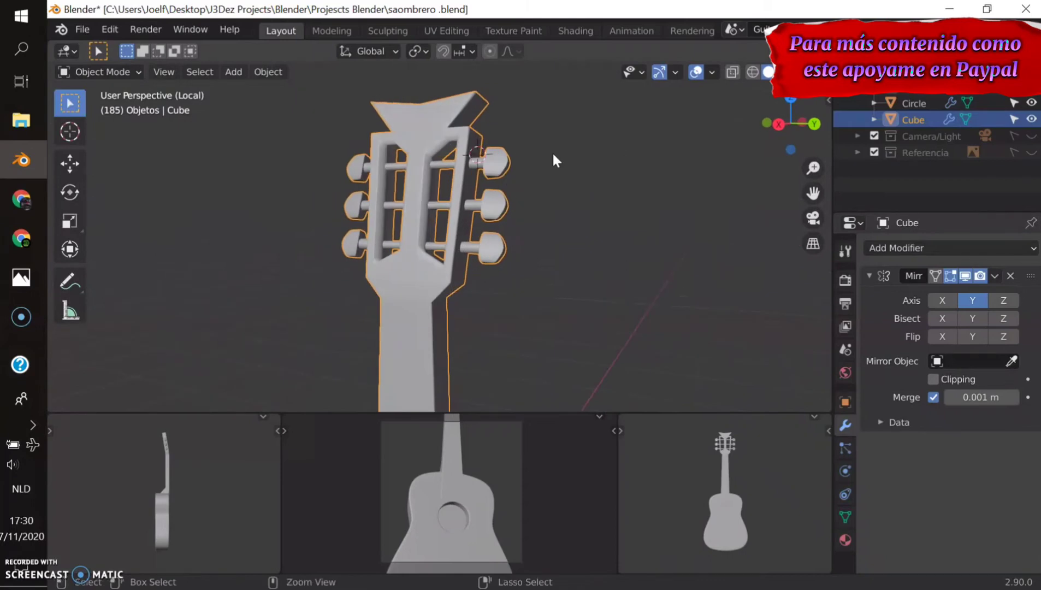
pyautogui.hotkey('ctrl', '2')
pyautogui.click(869, 276)
pyautogui.scroll(-3, 482, 267)
pyautogui.press('KP_Divide')
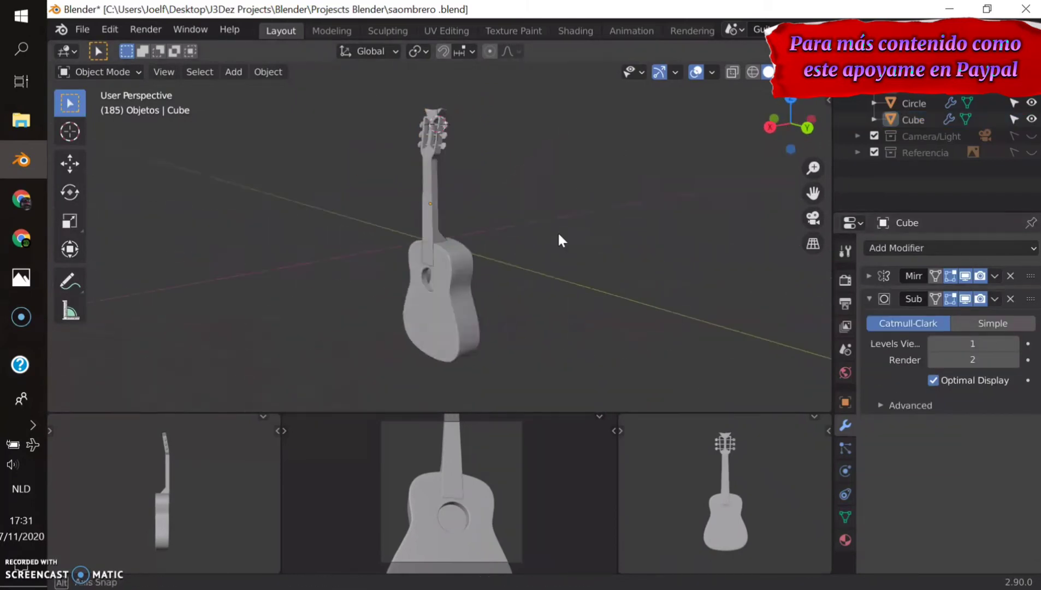
pyautogui.press('KP_3')
# Add a cube and scale it into a flat bar on the body at the bridge position
pyautogui.scroll(3, 454, 404)
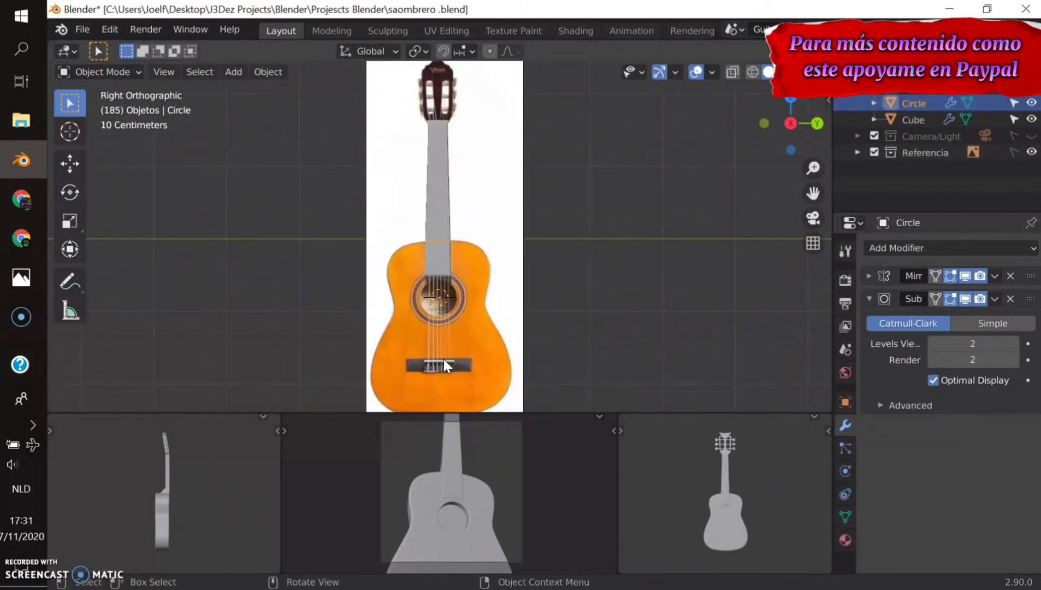
pyautogui.hotkey('shift', 'a')
pyautogui.click(646, 315)
pyautogui.press('s')
pyautogui.press('g')
pyautogui.press('s')
pyautogui.press('y')
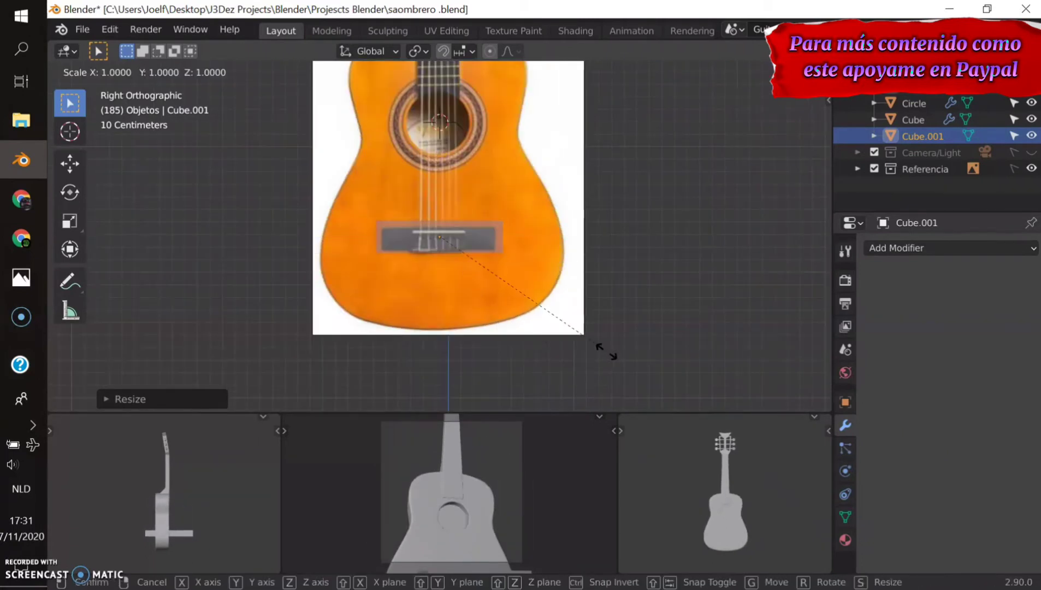
pyautogui.click(607, 351)
# Loop cut the bridge bar and lower the cut edges vertically
pyautogui.scroll(2, 615, 348)
pyautogui.press('Tab')
pyautogui.hotkey('ctrl', 'r')
pyautogui.press('Escape')
pyautogui.scroll(2, 556, 311)
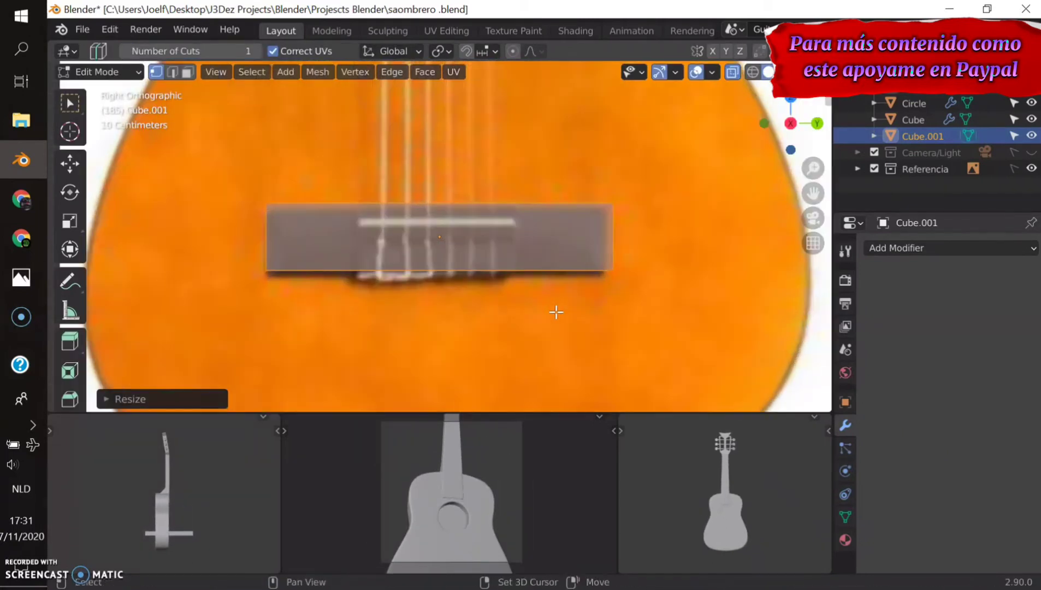
pyautogui.click(515, 304)
pyautogui.press('g')
pyautogui.press('z')
pyautogui.click(488, 319)
# Scale the selected saddle edges along Z to tilt the saddle piece
pyautogui.press('r')
pyautogui.press('z')
pyautogui.rightClick(531, 311)
pyautogui.rightClick(710, 259)
pyautogui.press('Escape')
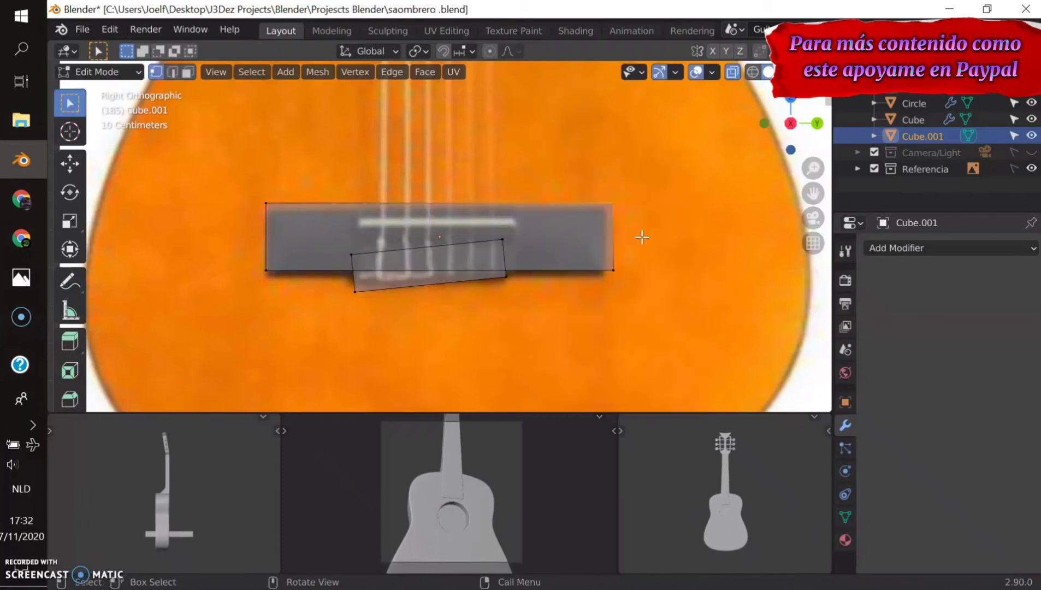
pyautogui.press('s')
pyautogui.press('z')
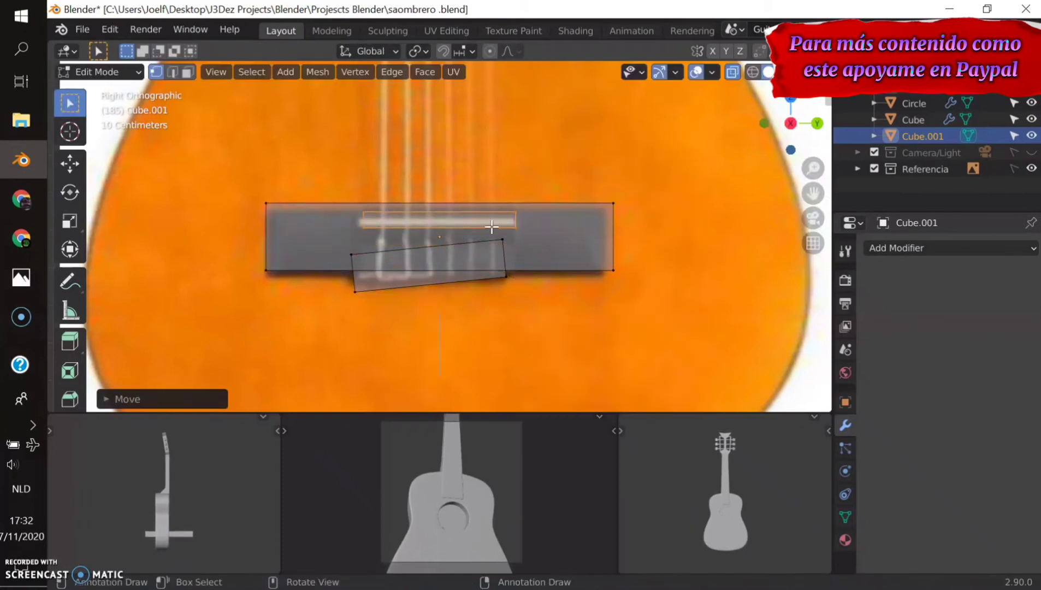
# Push the saddle pieces out from the body along Y in see-through mode
pyautogui.moveTo(520, 279); pyautogui.dragTo(623, 302, button='middle')
pyautogui.press('g')
pyautogui.press('Escape')
pyautogui.hotkey('alt', 'z')
pyautogui.press('g')
pyautogui.press('y')
pyautogui.click(611, 297)
# Set the saddle pieces' thickness by scaling along Y from the side view
pyautogui.hotkey('alt', 'z')
pyautogui.press('KP_3')
pyautogui.press('s')
pyautogui.press('y')
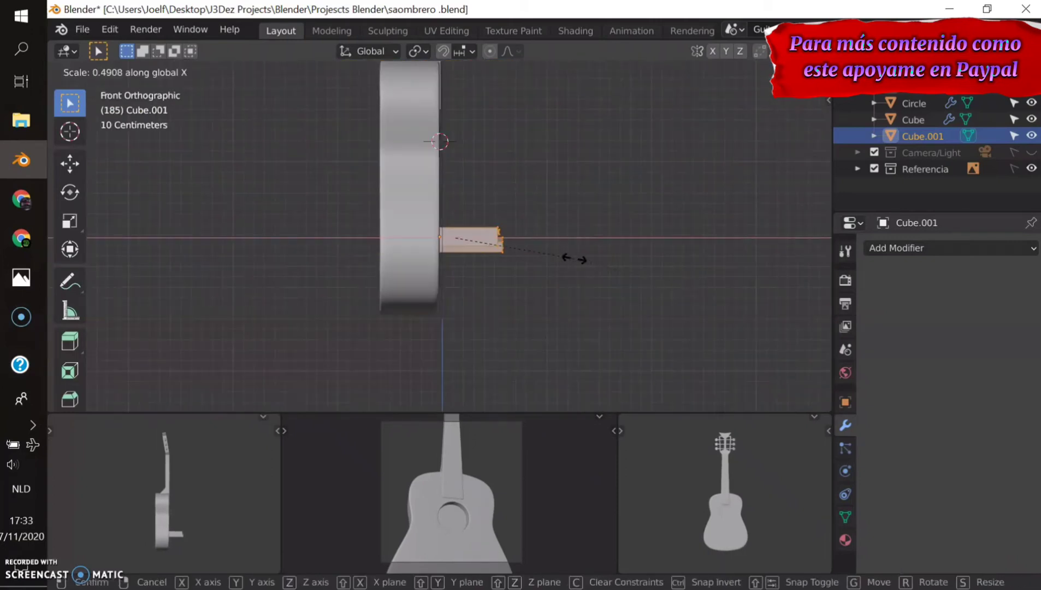
pyautogui.click(456, 245)
pyautogui.scroll(3, 456, 245)
pyautogui.moveTo(495, 283); pyautogui.dragTo(481, 274, button='middle')
# Shift the saddle pieces along X and select the connected inner pieces
pyautogui.press('g')
pyautogui.press('x')
pyautogui.click(483, 306)
pyautogui.scroll(2, 482, 306)
pyautogui.click(357, 272)
pyautogui.hotkey('ctrl', 'l')
pyautogui.click(369, 279)
pyautogui.hotkey('alt', 'z')
pyautogui.moveTo(369, 278); pyautogui.dragTo(361, 199, button='middle')
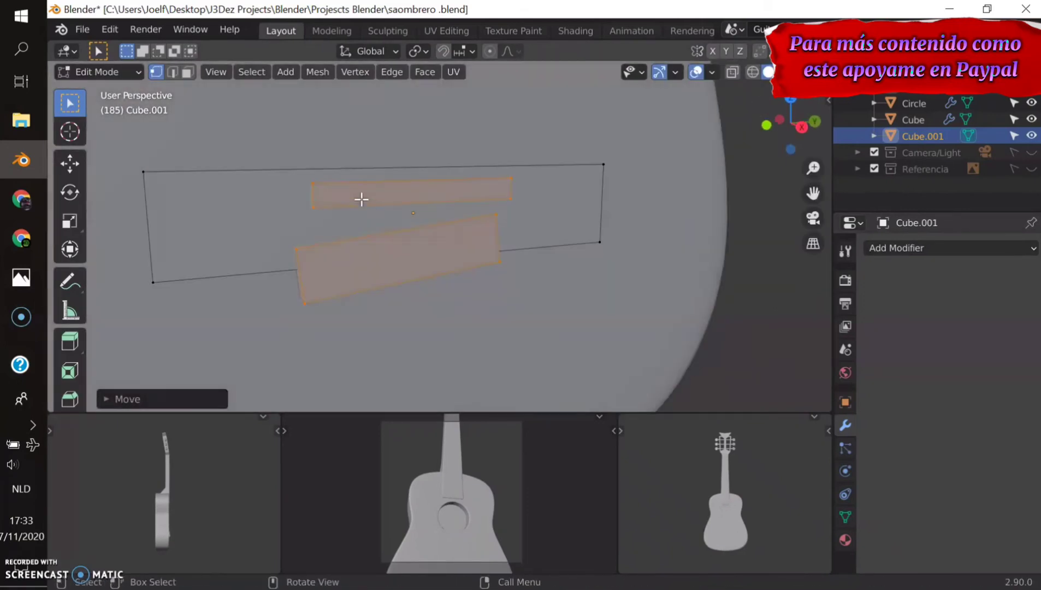
# Line up the inner saddle pieces along Y with the guitar reference image
pyautogui.click(1031, 169)
pyautogui.press('g')
pyautogui.press('y')
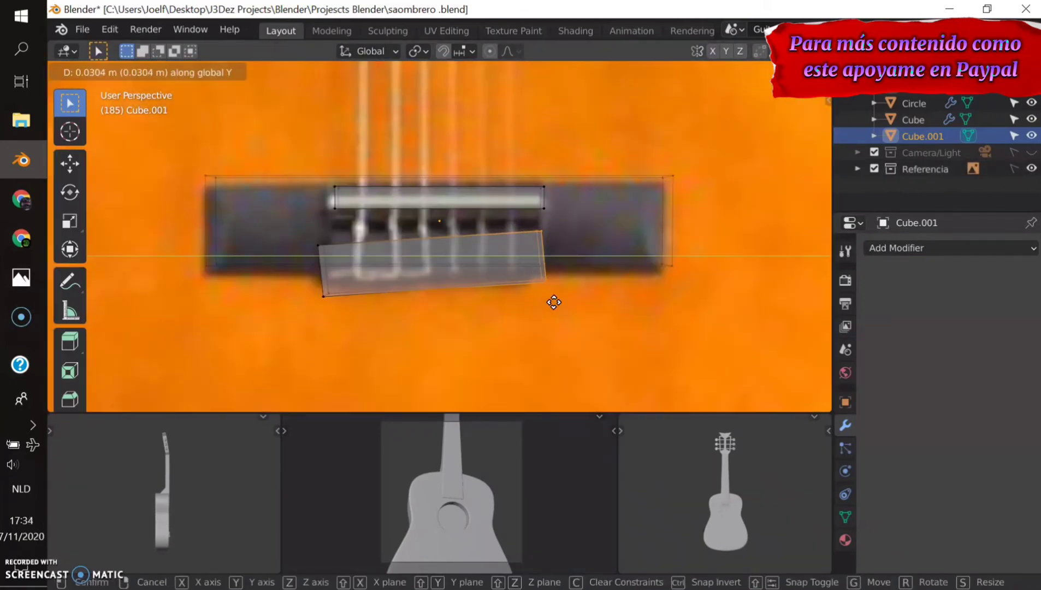
pyautogui.press('Return')
pyautogui.click(1031, 169)
pyautogui.moveTo(393, 241); pyautogui.dragTo(499, 272, button='middle')
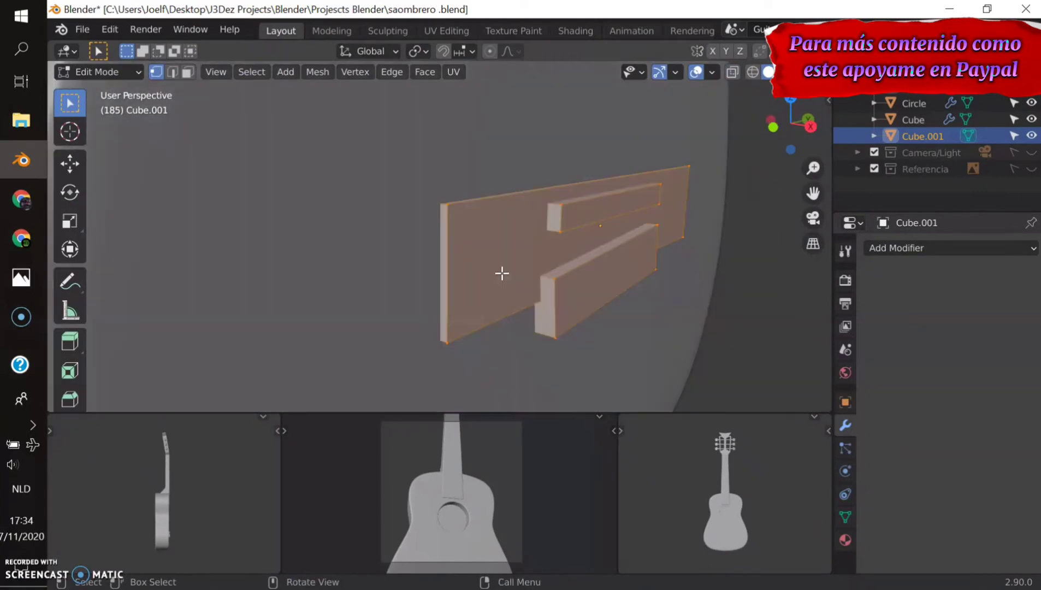
# Slide a supporting edge loop toward the bridge edge and add a level-1 Subdivision Surface
pyautogui.press('KP_Divide')
pyautogui.moveTo(218, 197); pyautogui.dragTo(174, 196)
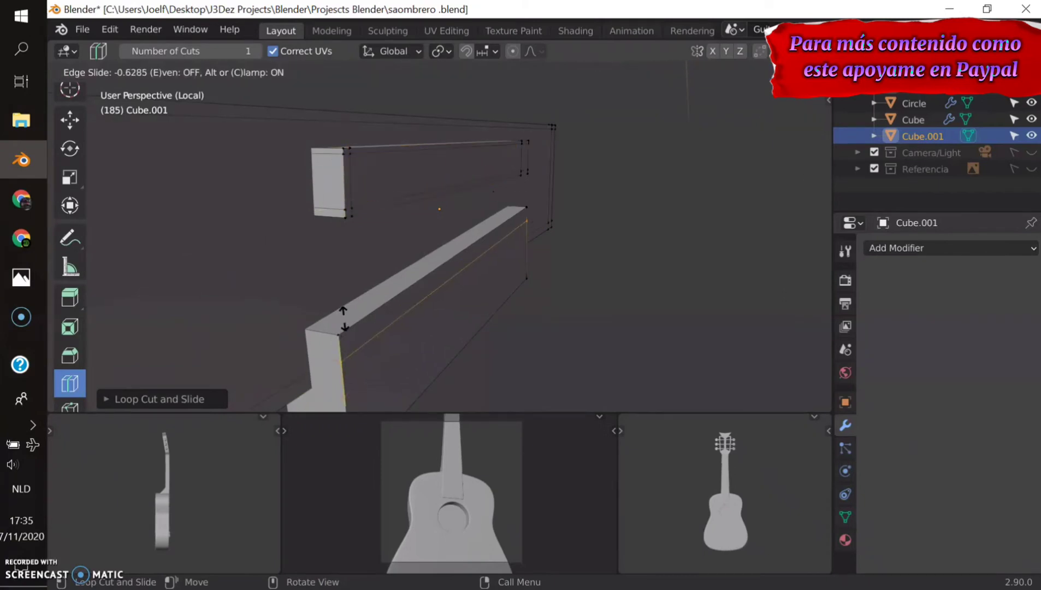
pyautogui.click(527, 160)
pyautogui.press('Tab')
pyautogui.hotkey('ctrl', '1')
pyautogui.press('/')
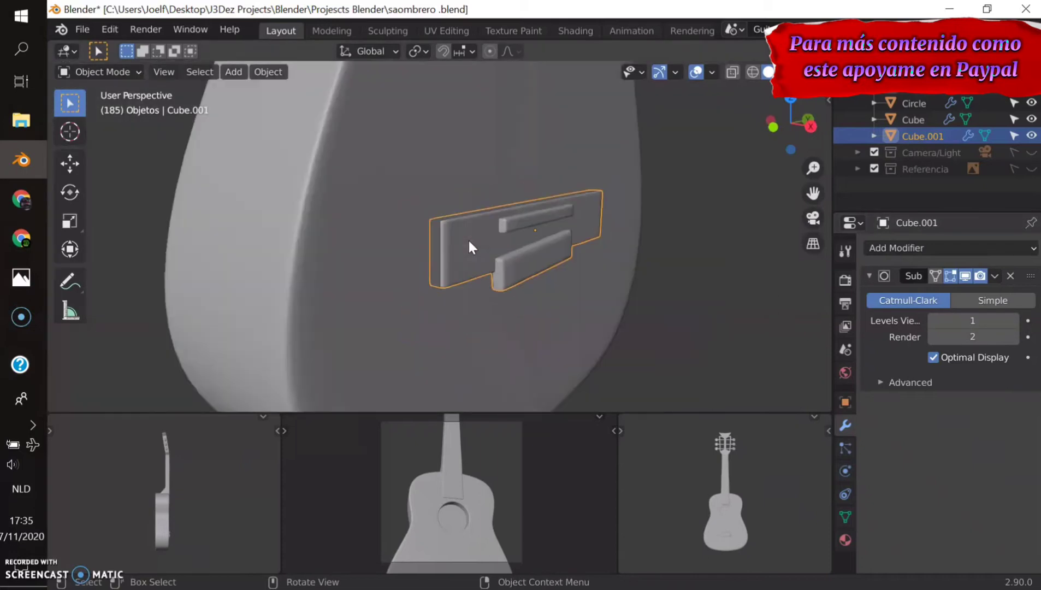
# Slightly resize the guitar neck from the side view
pyautogui.press('KP_3')
pyautogui.scroll(-3, 475, 199)
pyautogui.click(431, 205)
pyautogui.press('s')
pyautogui.click(538, 267)
# Add a cube for the nut and stretch it along Y across the neck
pyautogui.scroll(-3, 464, 299)
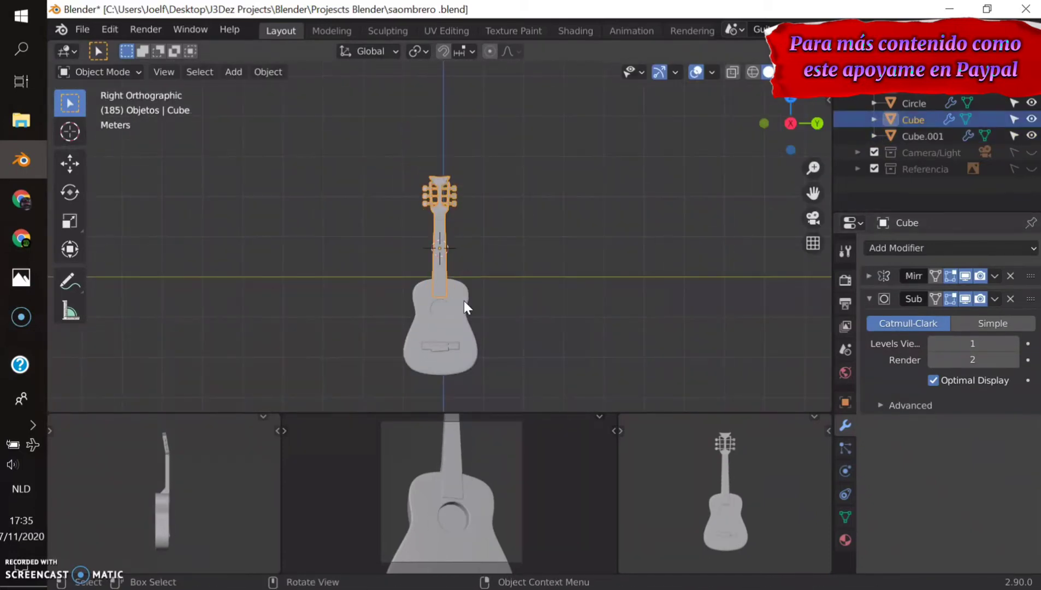
pyautogui.scroll(4, 459, 298)
pyautogui.hotkey('shift', 'a')
pyautogui.click(551, 277)
pyautogui.press('s')
pyautogui.press('y')
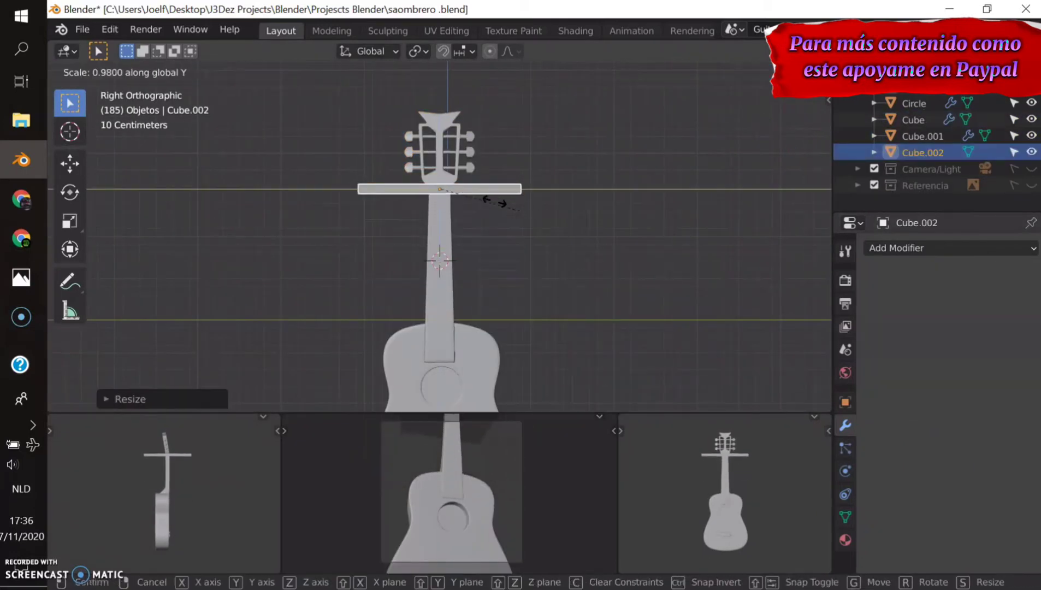
pyautogui.scroll(5, 579, 310)
# Add a loop cut on the neck near the headstock, keeping its subdivision smoothing
pyautogui.press('Tab')
pyautogui.press('Tab')
pyautogui.moveTo(510, 262); pyautogui.dragTo(527, 278, button='middle')
pyautogui.press('Tab')
pyautogui.hotkey('ctrl', 'r')
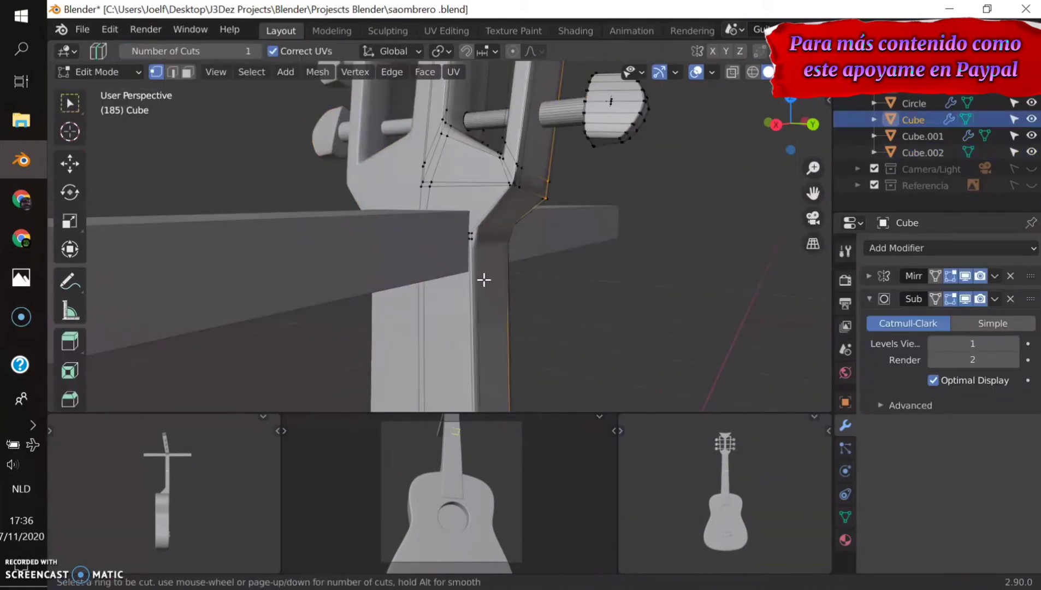
pyautogui.click(1010, 298)
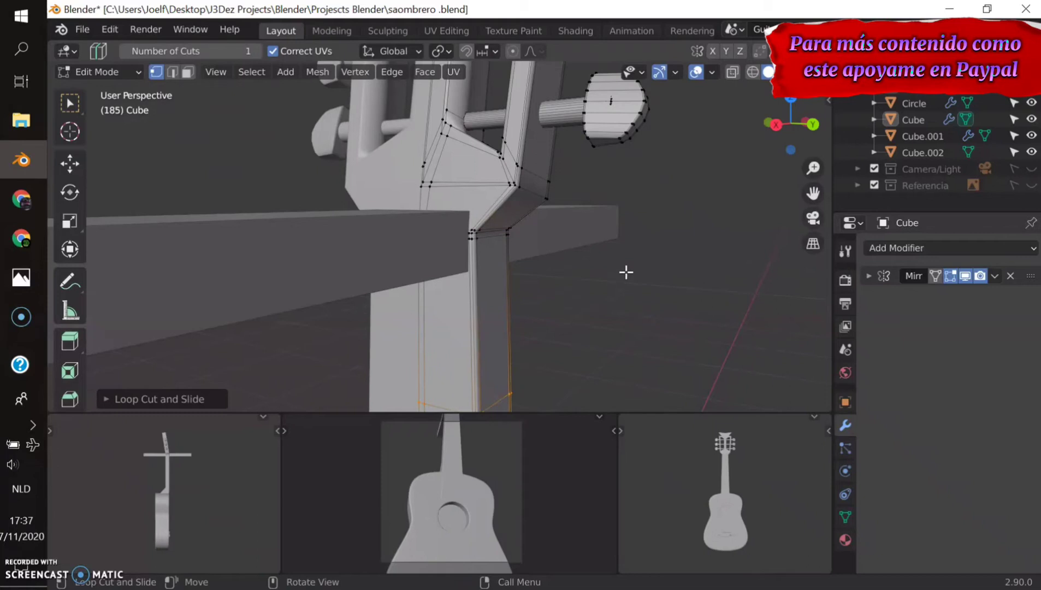
pyautogui.press('Tab')
pyautogui.click(951, 248)
pyautogui.click(746, 519)
# Shrink the nut bar and position it at the neck–headstock joint
pyautogui.click(600, 241)
pyautogui.press('s')
pyautogui.click(582, 266)
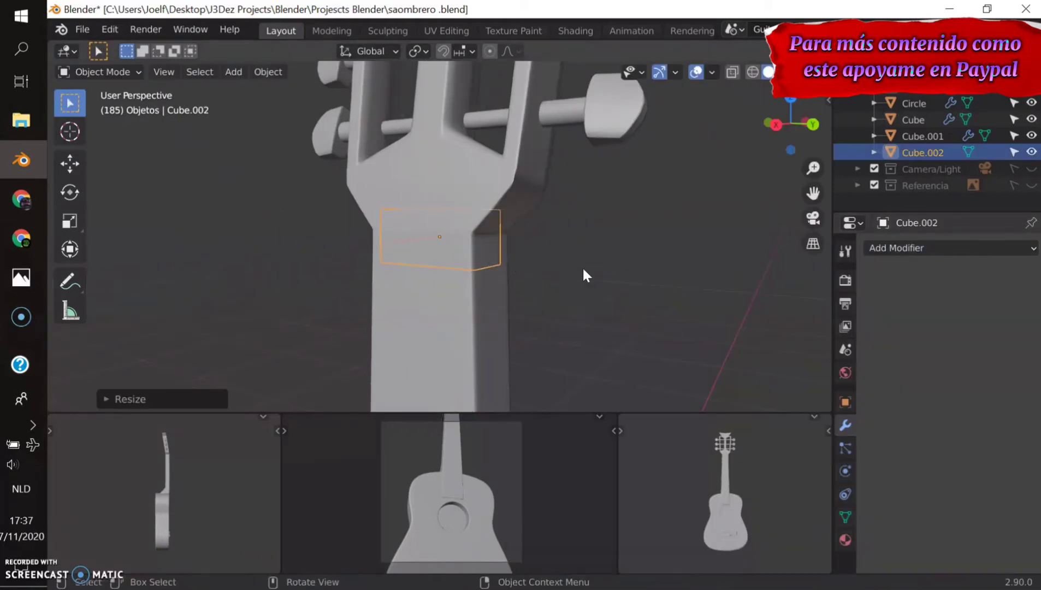
pyautogui.press('KP_3')
pyautogui.press('g')
pyautogui.click(529, 261)
pyautogui.press('KP_Decimal')
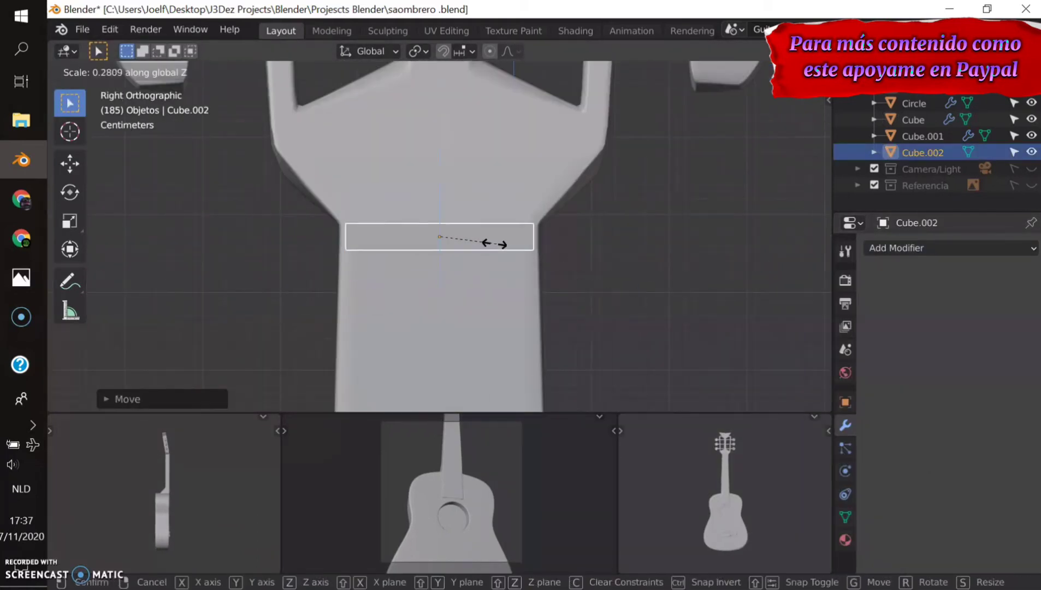
pyautogui.scroll(-3, 538, 257)
# Duplicate the nut bar as a thinner first fret just below it
pyautogui.hotkey('shift', 'd')
pyautogui.press('z')
pyautogui.click(580, 307)
pyautogui.scroll(-2, 583, 305)
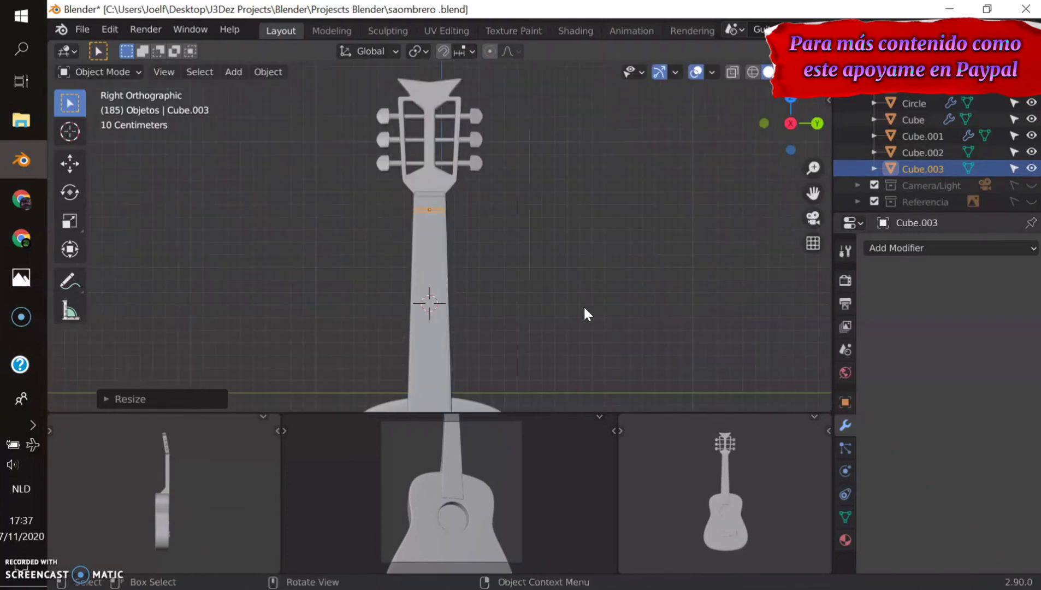
pyautogui.scroll(3, 591, 251)
pyautogui.click(602, 261)
# Duplicate frets down the neck and box-select all the fret pieces
pyautogui.hotkey('shift', 'd')
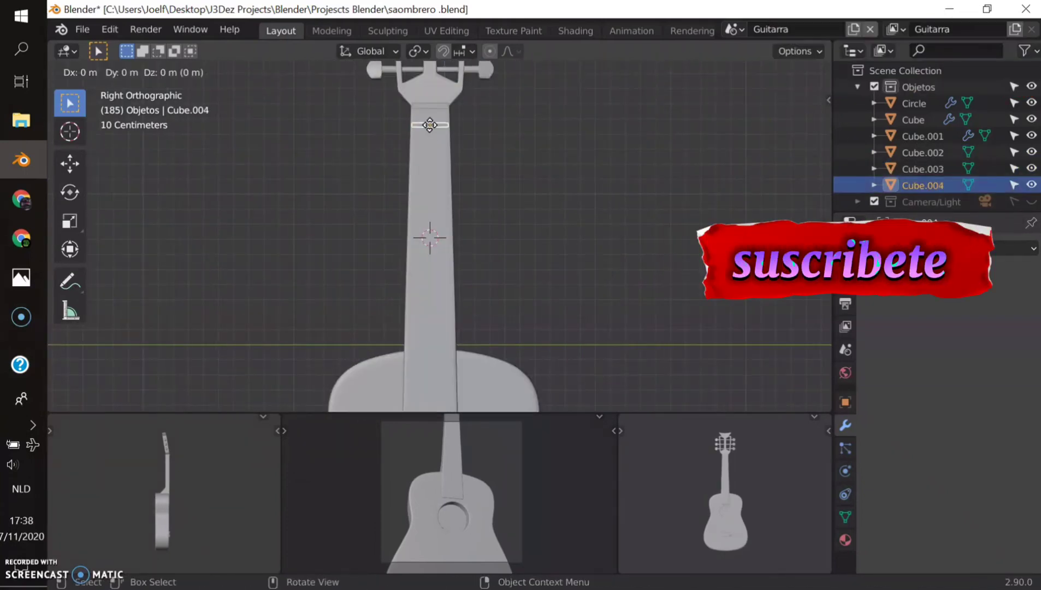
pyautogui.rightClick(437, 150)
pyautogui.moveTo(437, 149); pyautogui.dragTo(419, 270, button='middle')
pyautogui.press('b')
pyautogui.moveTo(476, 309); pyautogui.dragTo(404, 88)
# Join the frets into one object with Ctrl+J and save the file
pyautogui.hotkey('ctrl', 'j')
pyautogui.press('Tab')
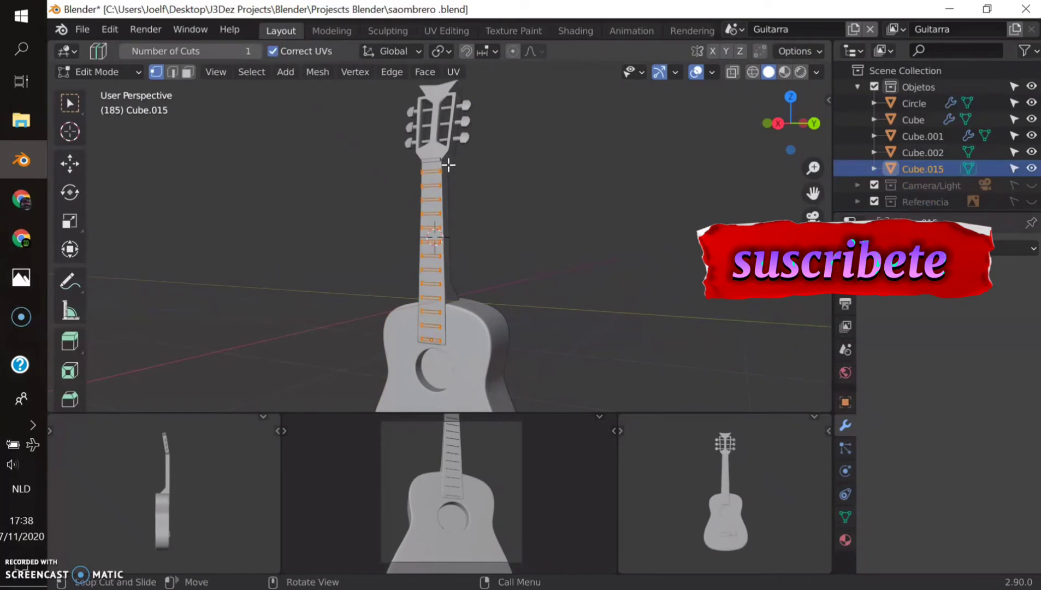
pyautogui.press('KP_3')
pyautogui.click(503, 309)
pyautogui.press('Tab')
pyautogui.moveTo(503, 309); pyautogui.dragTo(473, 332, button='middle')
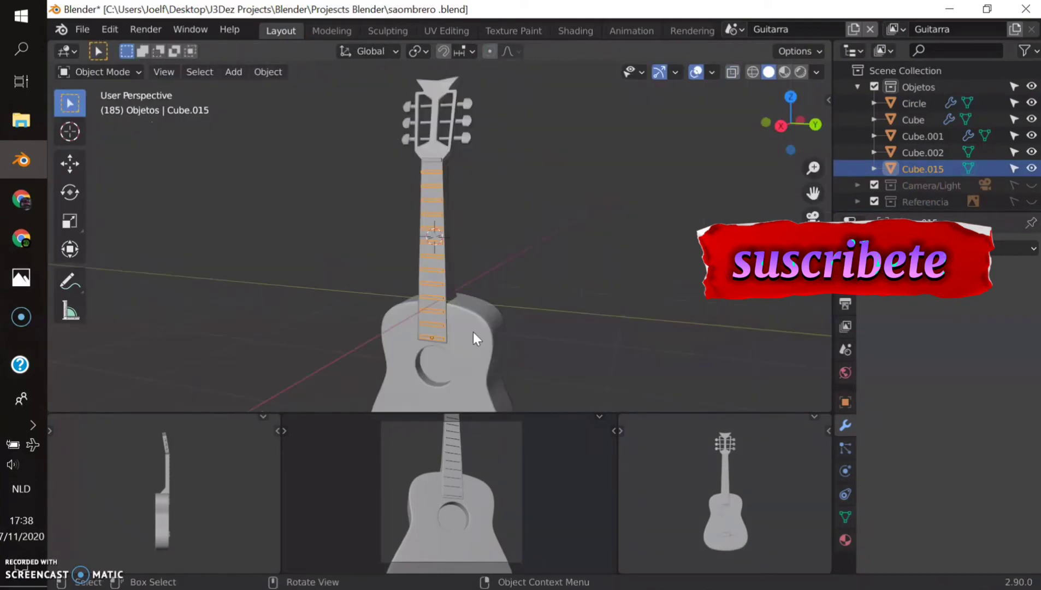
pyautogui.press('a')
pyautogui.hotkey('ctrl', 's')
# Place the 3D cursor on the headstock and add a Bezier circle curve there
pyautogui.press('KP_3')
pyautogui.click(445, 250)
pyautogui.hotkey('shift', 's')
pyautogui.click(467, 266)
pyautogui.hotkey('shift', 'a')
pyautogui.click(539, 287)
pyautogui.moveTo(467, 316)
pyautogui.mouseDown(button='middle')
pyautogui.moveTo(523, 309)
pyautogui.moveTo(520, 257)
pyautogui.moveTo(646, 287)
pyautogui.moveTo(623, 267)
pyautogui.mouseUp(button='middle')
# Rotate the circle 90° around X and raise it to the headstock
pyautogui.press('r')
pyautogui.press('x')
pyautogui.press('9')
pyautogui.press('0')
pyautogui.press('Return')
pyautogui.press('g')
pyautogui.press('z')
pyautogui.press('KP_3')
pyautogui.click(465, 163)
# Shrink the circle to peg size and position it around a tuning peg
pyautogui.scroll(5, 465, 164)
pyautogui.press('s')
pyautogui.press('KP_3')
pyautogui.press('g')
pyautogui.click(499, 269)
pyautogui.press('g')
pyautogui.press('z')
pyautogui.click(611, 256)
# Give the winding ring a bevel depth, resize it and flatten it along X
pyautogui.click(844, 494)
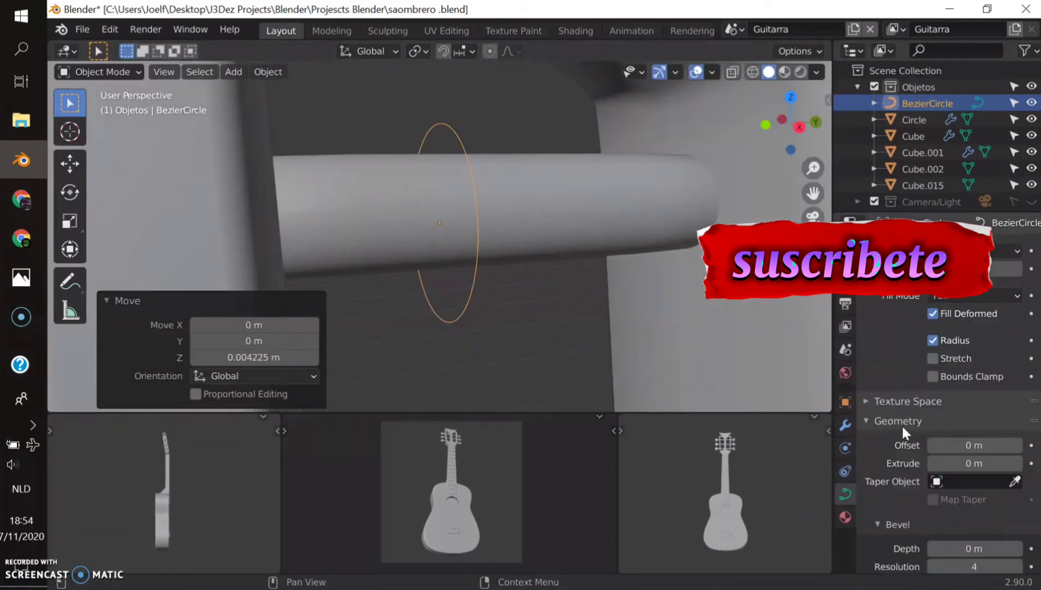
pyautogui.scroll(-3, 901, 424)
pyautogui.click(1016, 483)
pyautogui.press('s')
pyautogui.click(574, 304)
pyautogui.moveTo(574, 304); pyautogui.dragTo(552, 279, button='middle')
pyautogui.press('s')
pyautogui.click(553, 279)
pyautogui.moveTo(966, 482)
pyautogui.mouseDown()
pyautogui.moveTo(981, 484)
pyautogui.moveTo(966, 483)
pyautogui.mouseUp()
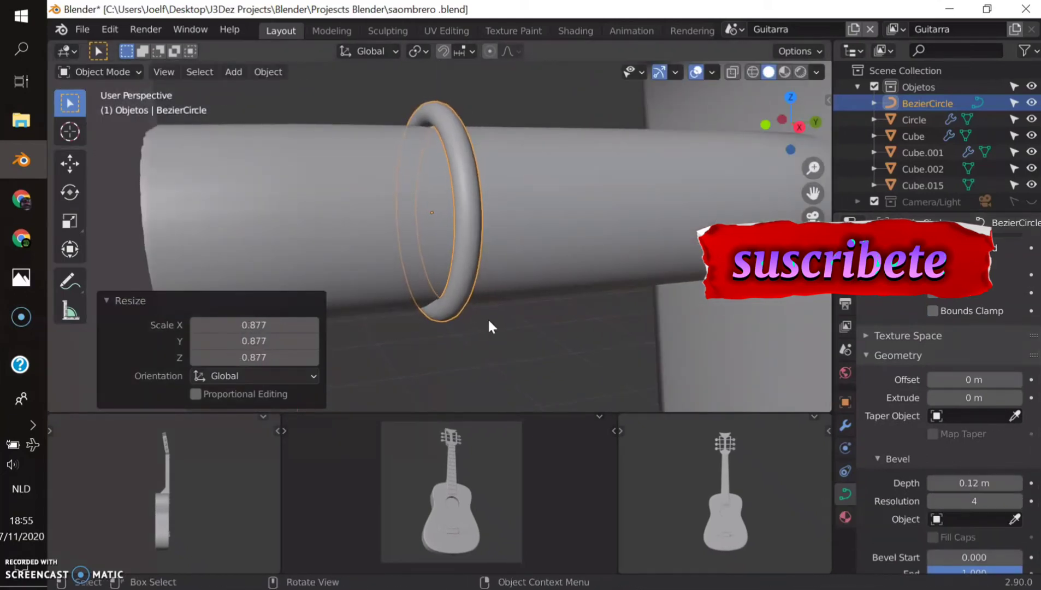
pyautogui.press('s')
pyautogui.press('x')
pyautogui.click(535, 291)
# Move the ring vertically to centre it on the peg
pyautogui.press('g')
pyautogui.press('z')
pyautogui.click(571, 286)
pyautogui.press('KP_3')
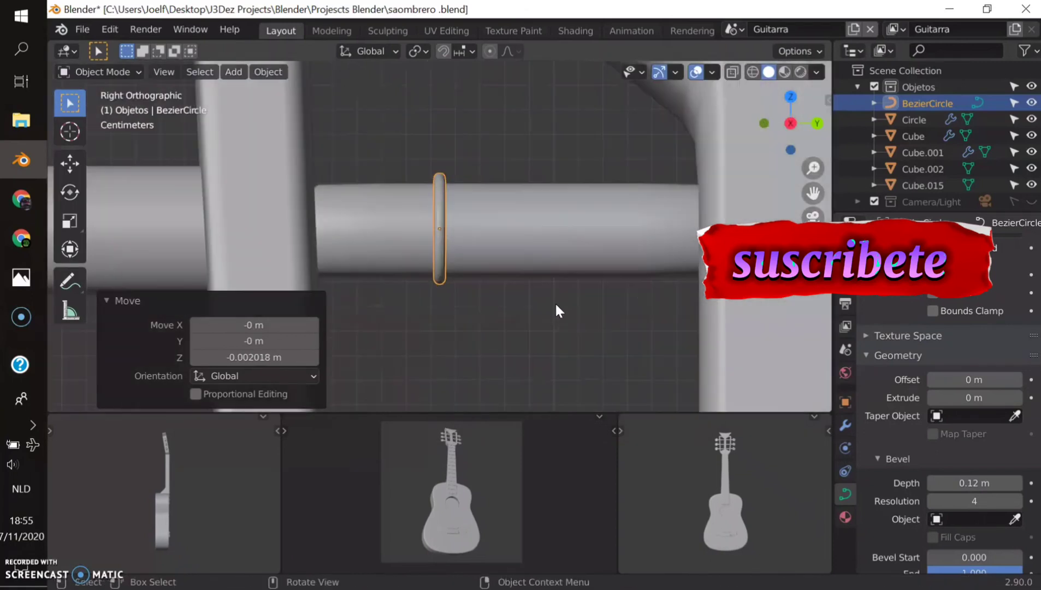
# Duplicate the ring several times side by side to form a coil
pyautogui.hotkey('shift', 'd')
pyautogui.click(560, 308)
pyautogui.hotkey('shift', 'd')
pyautogui.click(454, 217)
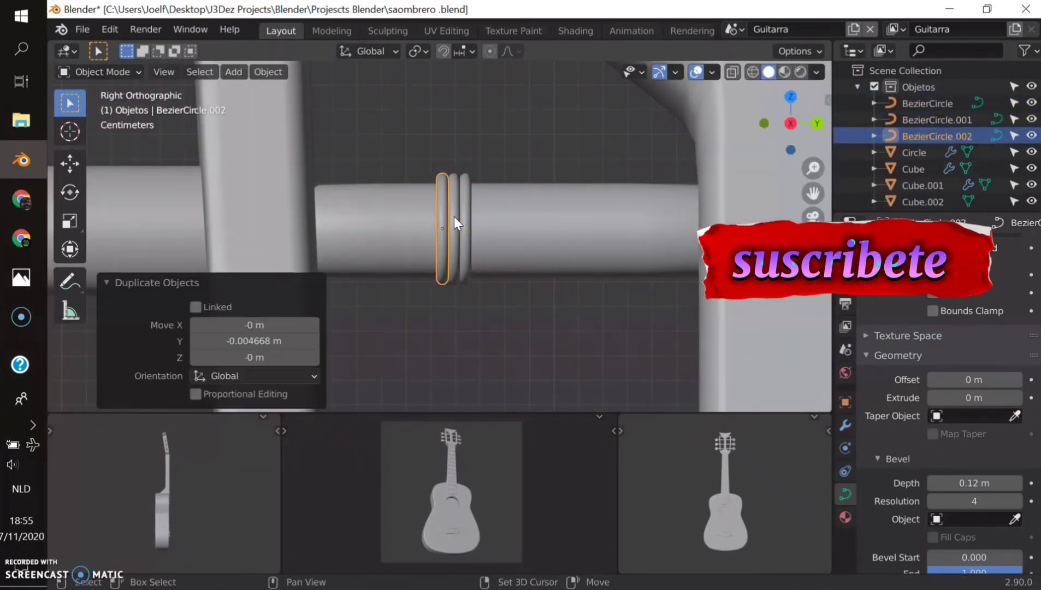
pyautogui.hotkey('shift', 'r')
pyautogui.hotkey('shift', 'r')
pyautogui.hotkey('shift', 'r')
pyautogui.scroll(-3, 517, 351)
pyautogui.scroll(2, 517, 351)
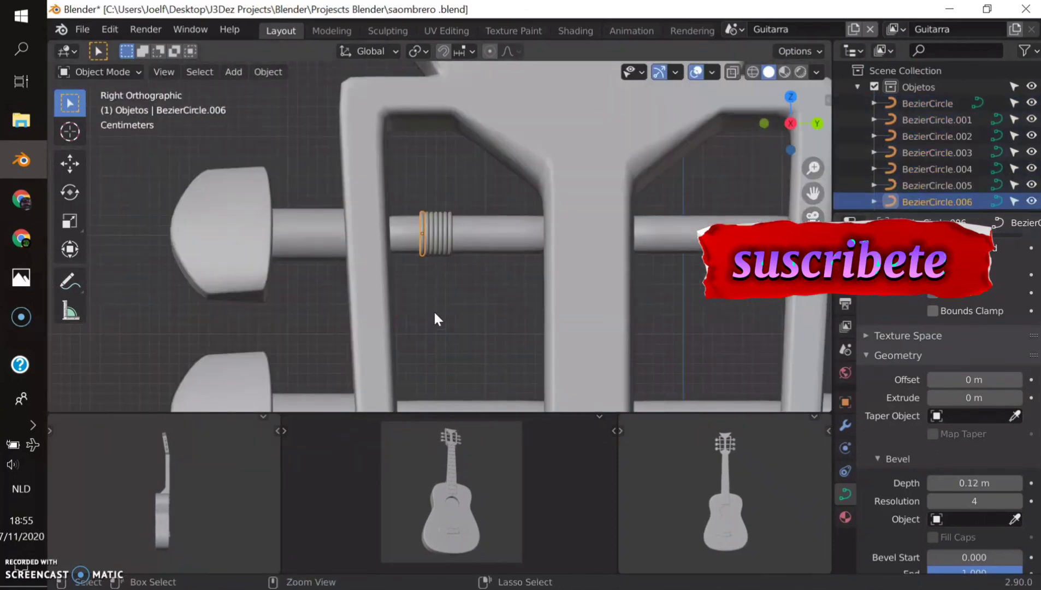
pyautogui.click(490, 276)
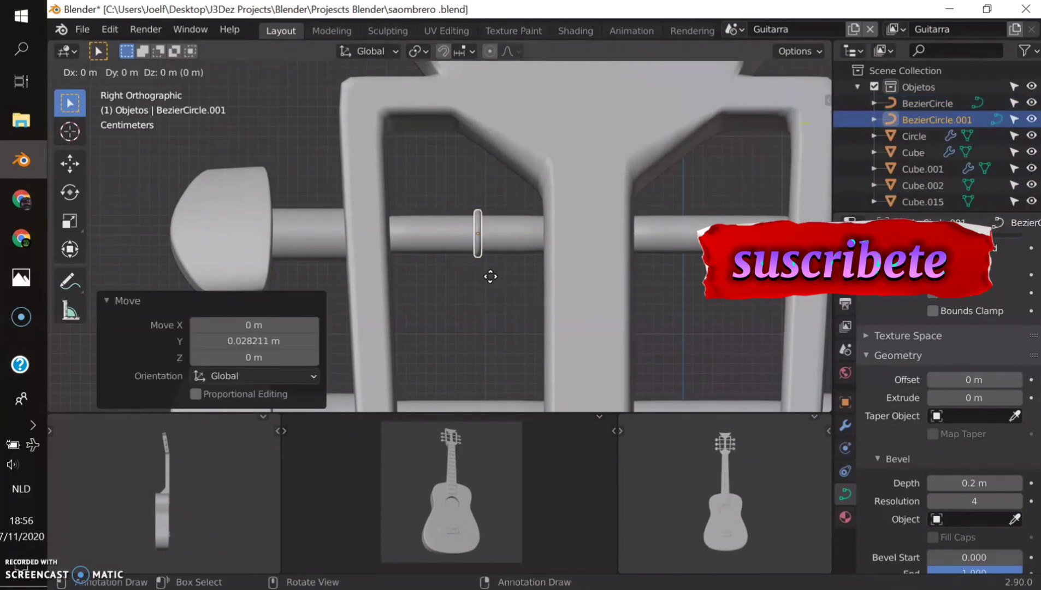
# Add one more ring and join all the rings into a single winding
pyautogui.scroll(3, 484, 272)
pyautogui.hotkey('shift', 'd')
pyautogui.click(467, 270)
pyautogui.hotkey('shift', 'r')
pyautogui.hotkey('shift', 'r')
pyautogui.hotkey('shift', 'r')
pyautogui.hotkey('ctrl', 'j')
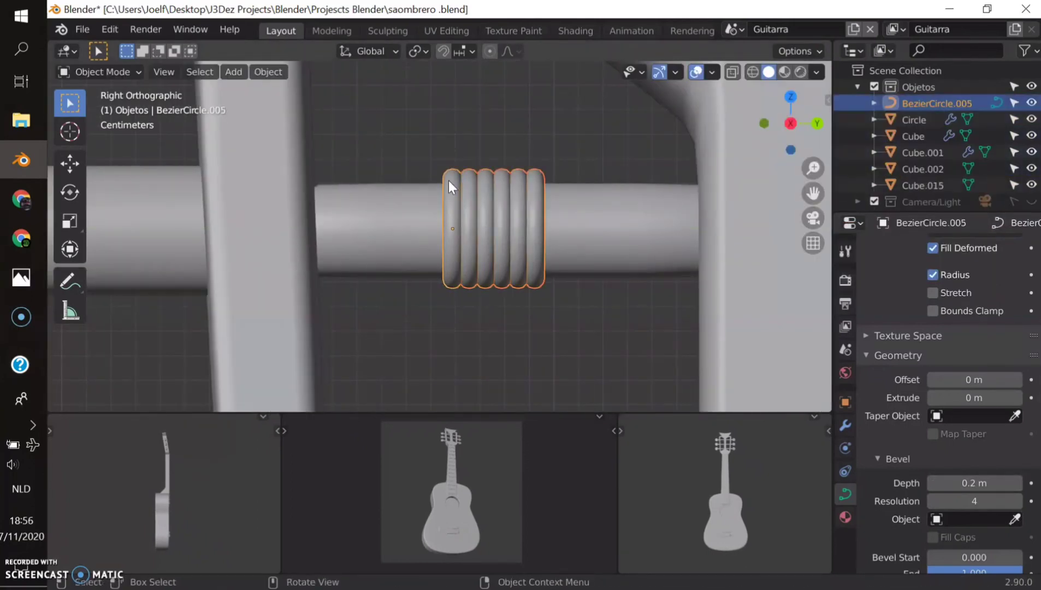
# Add a Mirror modifier so the winding appears on the opposite peg
pyautogui.scroll(-7, 448, 181)
pyautogui.click(845, 425)
pyautogui.click(950, 248)
pyautogui.click(944, 298)
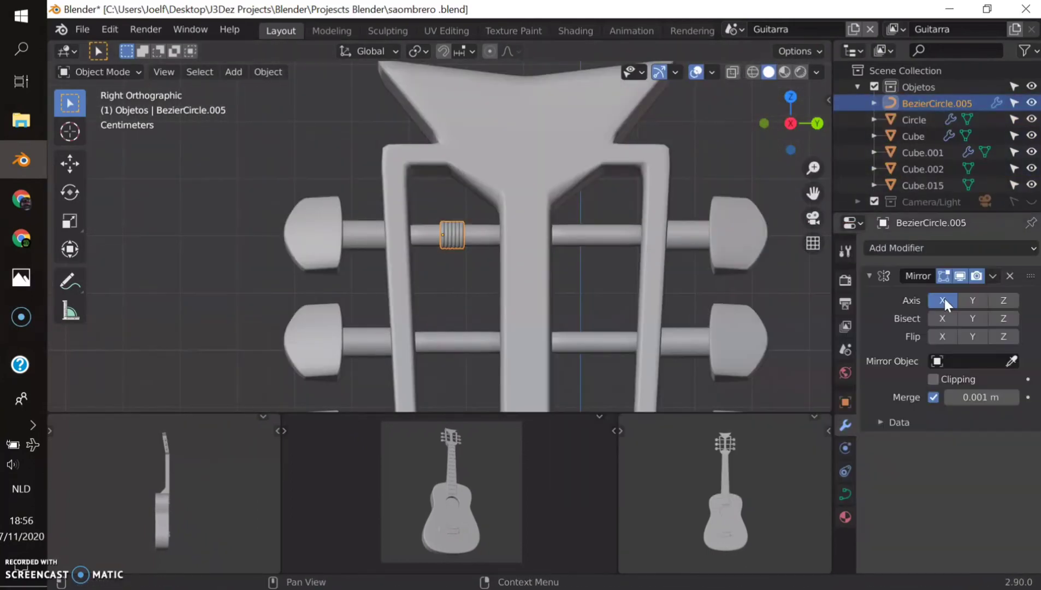
pyautogui.click(472, 254)
# Duplicate the winding straight down along Z onto the middle and lower pegs
pyautogui.hotkey('shift', 'd')
pyautogui.press('z')
pyautogui.click(481, 338)
pyautogui.hotkey('shift', 'r')
pyautogui.moveTo(481, 338)
pyautogui.mouseDown(button='middle')
pyautogui.moveTo(545, 367)
pyautogui.moveTo(505, 310)
pyautogui.mouseUp(button='middle')
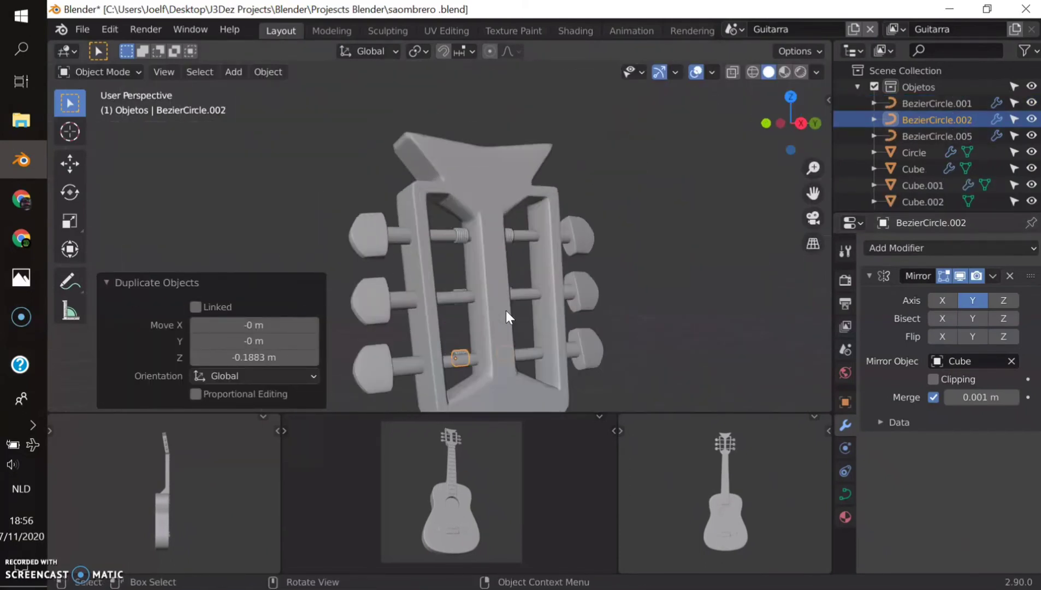
pyautogui.scroll(5, 506, 310)
# Slide the winding copies along X to fit them onto the peg shafts
pyautogui.press('g')
pyautogui.press('x')
pyautogui.click(482, 293)
pyautogui.click(440, 235)
pyautogui.scroll(3, 440, 235)
pyautogui.click(474, 292)
pyautogui.press('KP_3')
pyautogui.scroll(-8, 491, 324)
pyautogui.hotkey('shift', 'a')
# Add a path curve for the first string and rotate it 90°
pyautogui.click(564, 348)
pyautogui.moveTo(565, 348)
pyautogui.mouseDown(button='middle')
pyautogui.moveTo(482, 315)
pyautogui.moveTo(546, 322)
pyautogui.mouseUp(button='middle')
pyautogui.press('r')
pyautogui.press('z')
pyautogui.press('9')
pyautogui.press('0')
pyautogui.press('Return')
# Redo the 90° rotation and move the path along X over the neck
pyautogui.hotkey('ctrl', 'z')
pyautogui.press('r')
pyautogui.press('y')
pyautogui.press('9')
pyautogui.press('0')
pyautogui.press('Return')
pyautogui.press('KP_3')
pyautogui.press('g')
pyautogui.press('x')
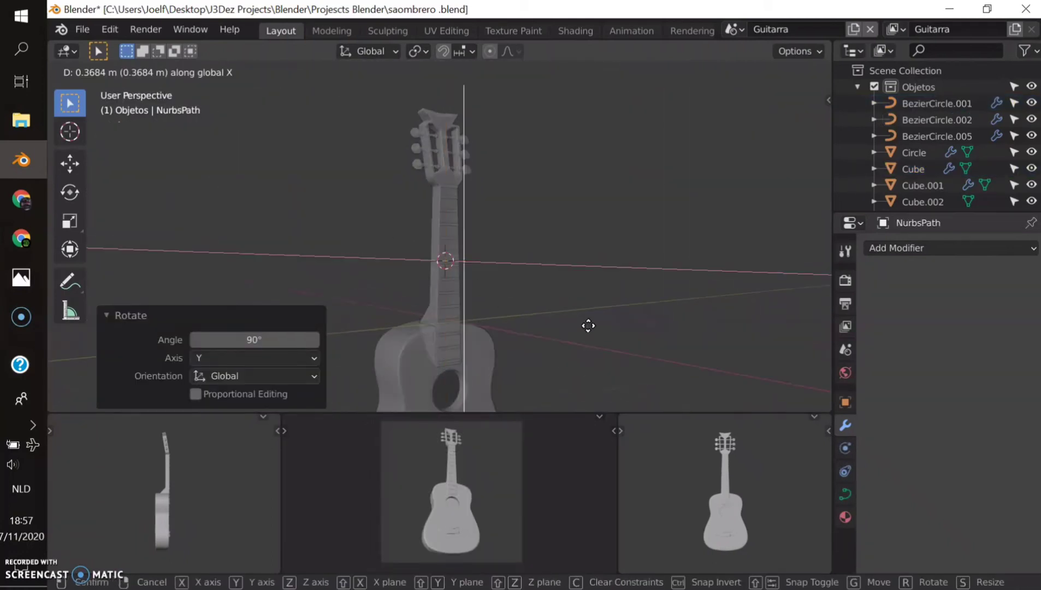
pyautogui.click(588, 326)
# Make the string thin by setting its bevel depth to 0.002
pyautogui.press('KP_1')
pyautogui.click(844, 493)
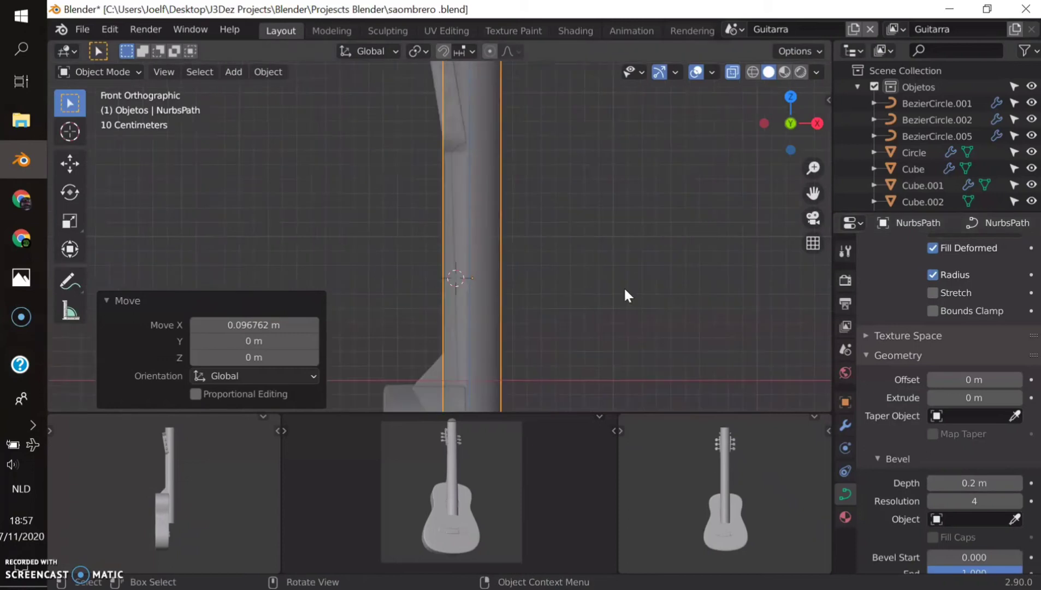
pyautogui.moveTo(627, 295); pyautogui.dragTo(546, 306, button='middle')
pyautogui.doubleClick(974, 483)
pyautogui.write('0.002')
pyautogui.press('Return')
pyautogui.moveTo(491, 382); pyautogui.dragTo(492, 262, button='middle')
pyautogui.click(528, 186)
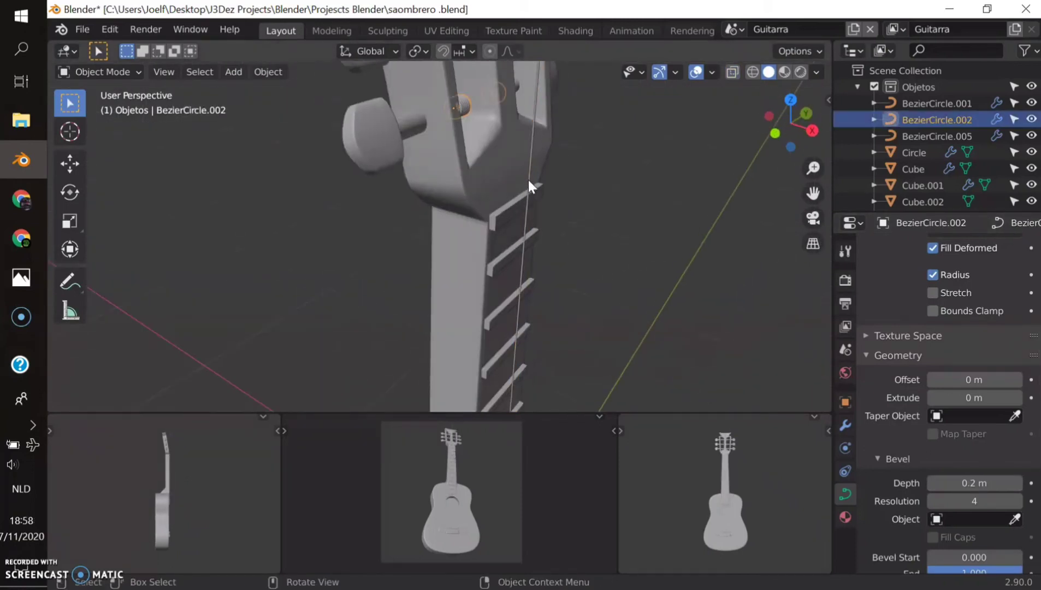
pyautogui.moveTo(1014, 483); pyautogui.dragTo(895, 472)
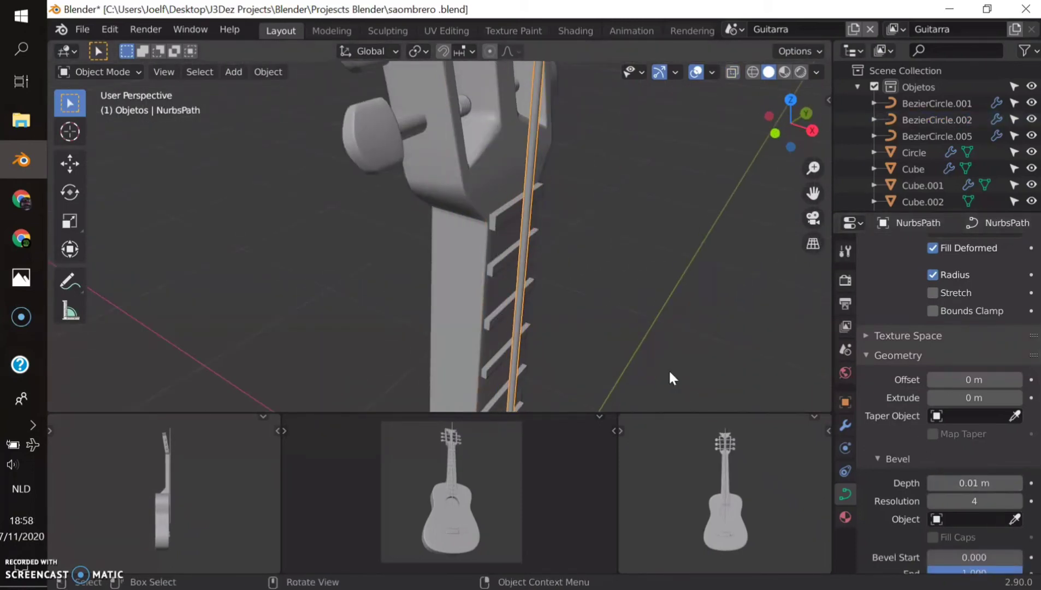
pyautogui.press('KP_3')
# Lower the string to the bridge and shift it along Y onto the neck
pyautogui.press('g')
pyautogui.press('z')
pyautogui.click(568, 409)
pyautogui.press('g')
pyautogui.press('y')
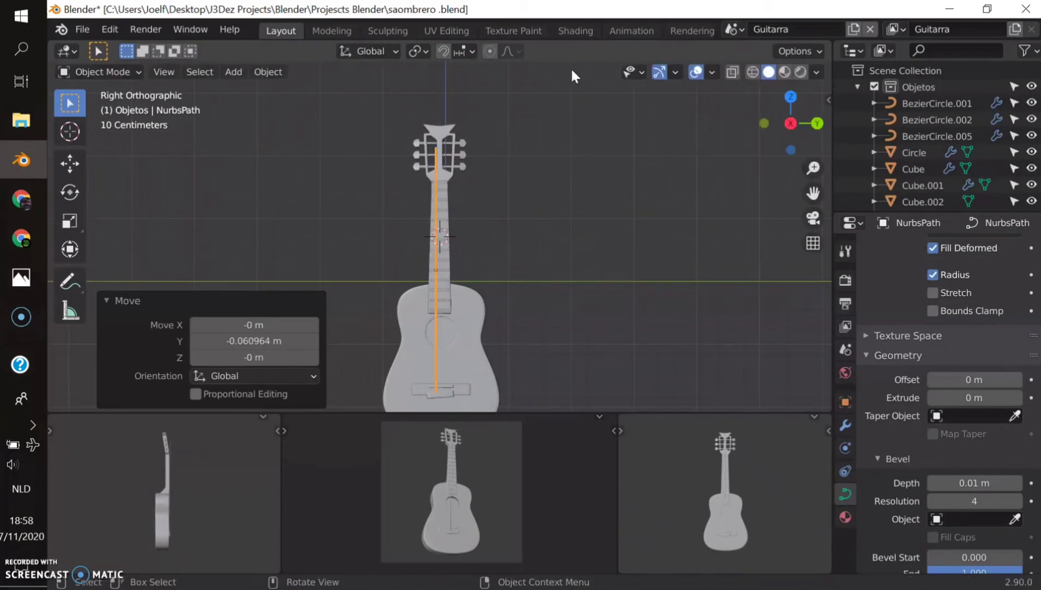
pyautogui.moveTo(575, 75); pyautogui.dragTo(668, 336, button='middle')
# Nudge the string along X so it sits against the fretboard
pyautogui.press('KP_3')
pyautogui.press('KP_1')
pyautogui.scroll(5, 596, 343)
pyautogui.press('g')
pyautogui.press('x')
pyautogui.click(581, 351)
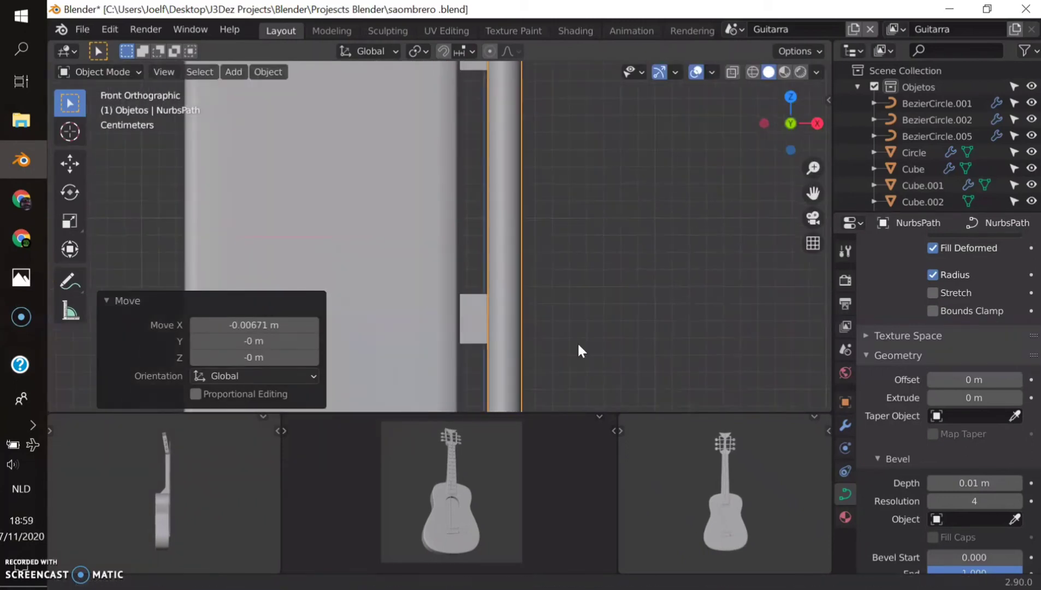
pyautogui.moveTo(525, 243); pyautogui.dragTo(563, 341, button='middle')
# In Edit Mode, move the string's top point vertically to the nut
pyautogui.press('Tab')
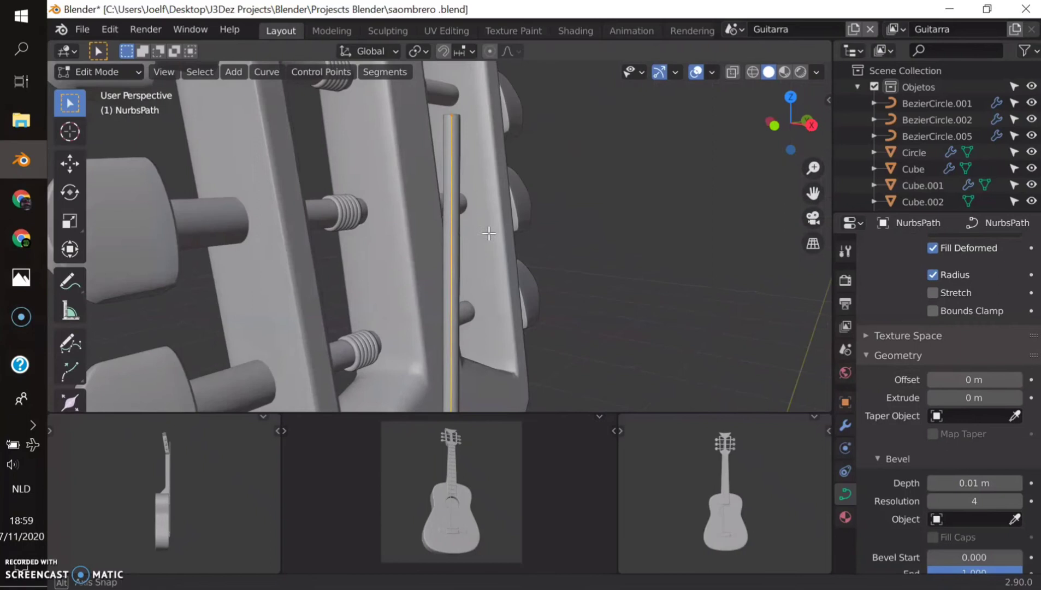
pyautogui.press('g')
pyautogui.press('z')
pyautogui.press('KP_3')
pyautogui.click(525, 265)
pyautogui.moveTo(525, 264)
pyautogui.mouseDown(button='middle')
pyautogui.moveTo(455, 355)
pyautogui.moveTo(474, 378)
pyautogui.moveTo(483, 331)
pyautogui.mouseUp(button='middle')
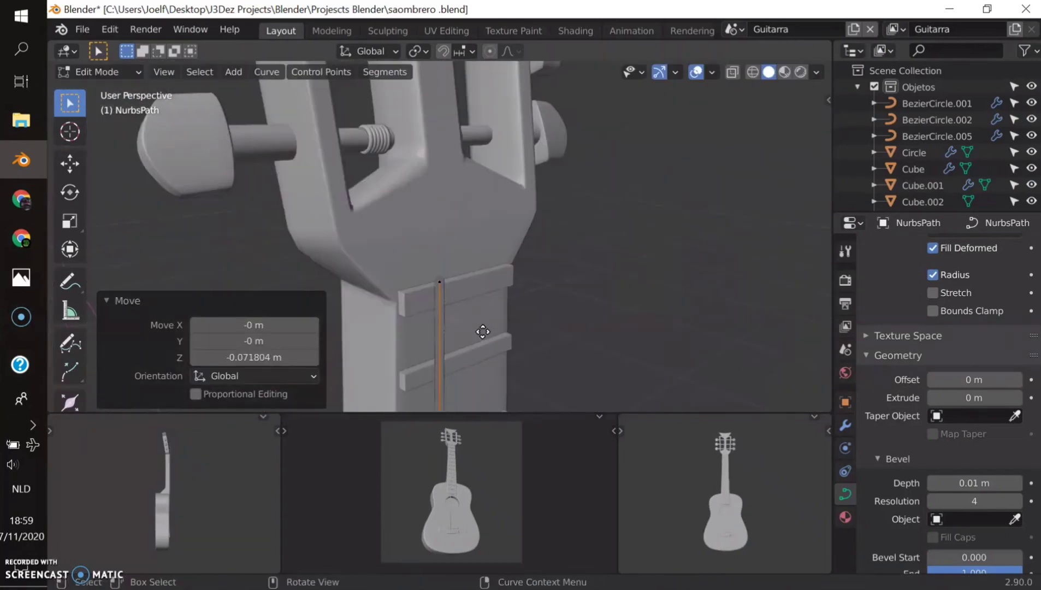
pyautogui.click(451, 252)
pyautogui.moveTo(407, 247); pyautogui.dragTo(518, 297, button='middle')
pyautogui.scroll(-5, 457, 318)
pyautogui.scroll(6, 457, 317)
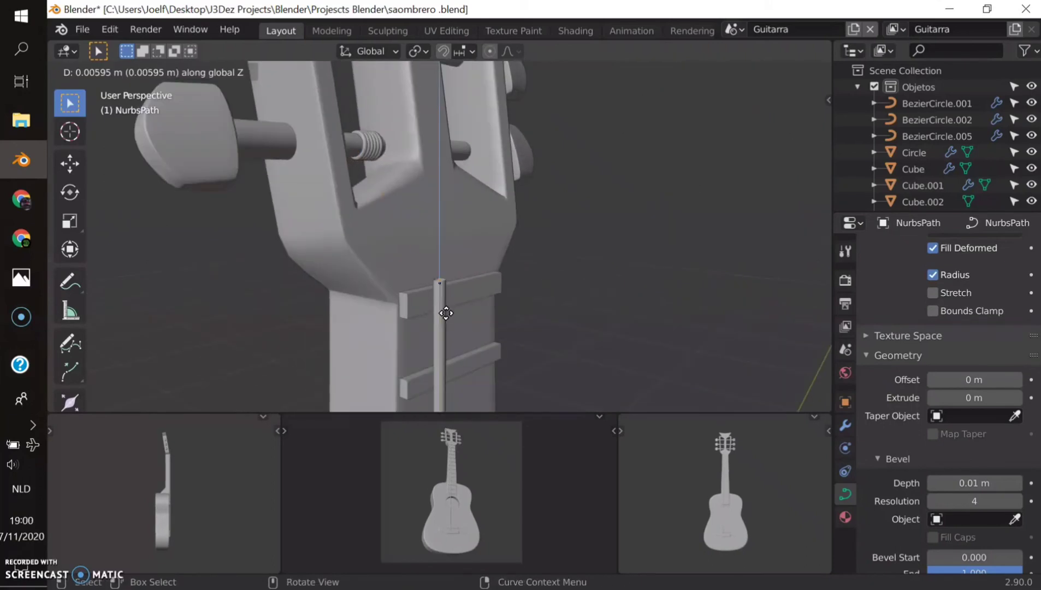
# Extrude a new segment from the string's end vertically past the nut
pyautogui.click(446, 309)
pyautogui.press('e')
pyautogui.press('z')
pyautogui.click(415, 186)
pyautogui.moveTo(441, 232); pyautogui.dragTo(487, 301, button='middle')
pyautogui.press('g')
pyautogui.press('z')
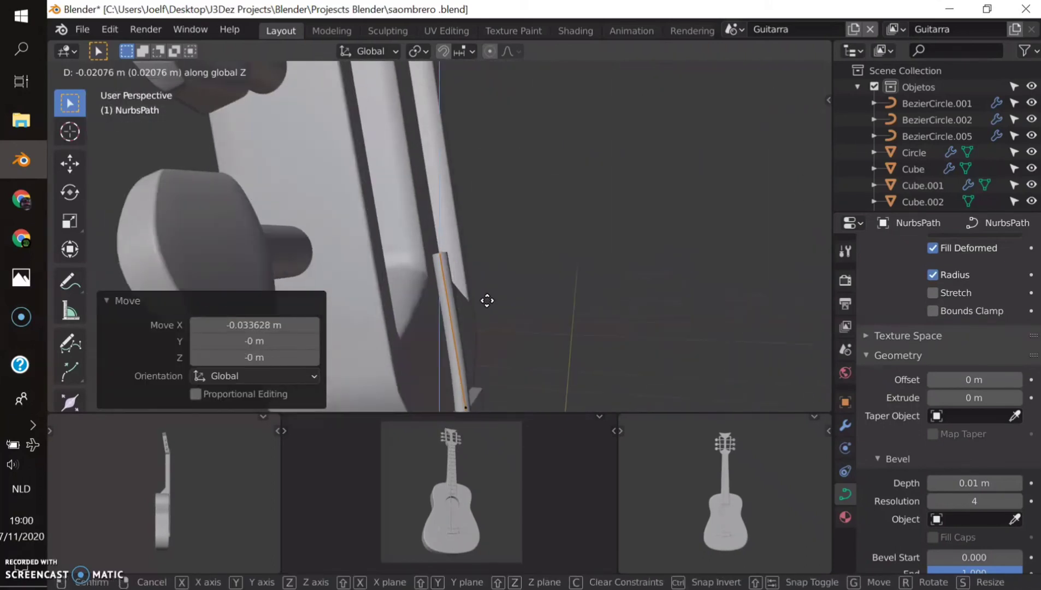
pyautogui.click(492, 297)
# Bend the string's end toward the peg and seat it in the winding
pyautogui.press('g')
pyautogui.press('x')
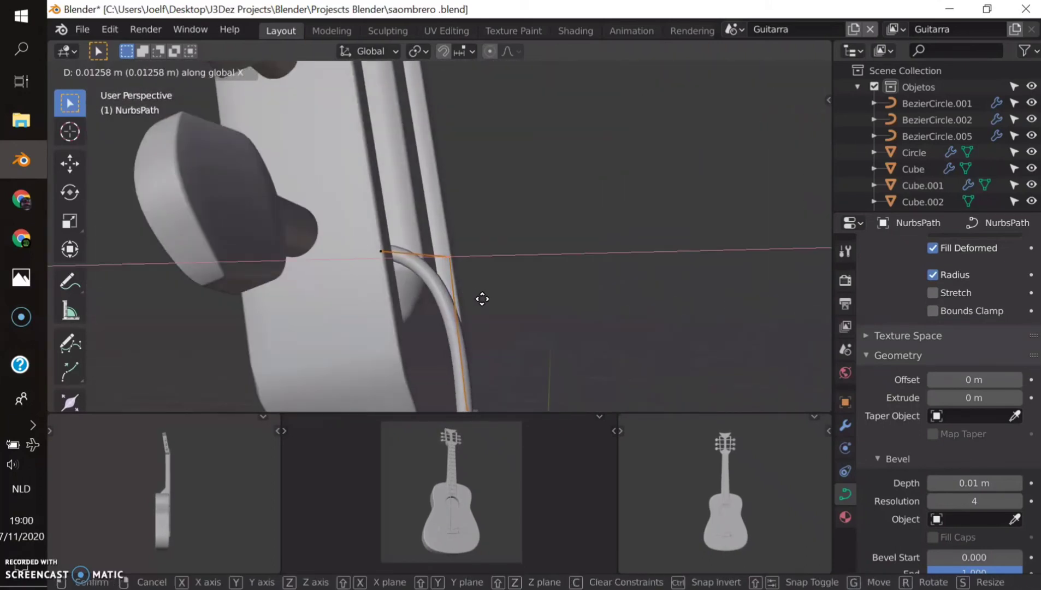
pyautogui.click(369, 273)
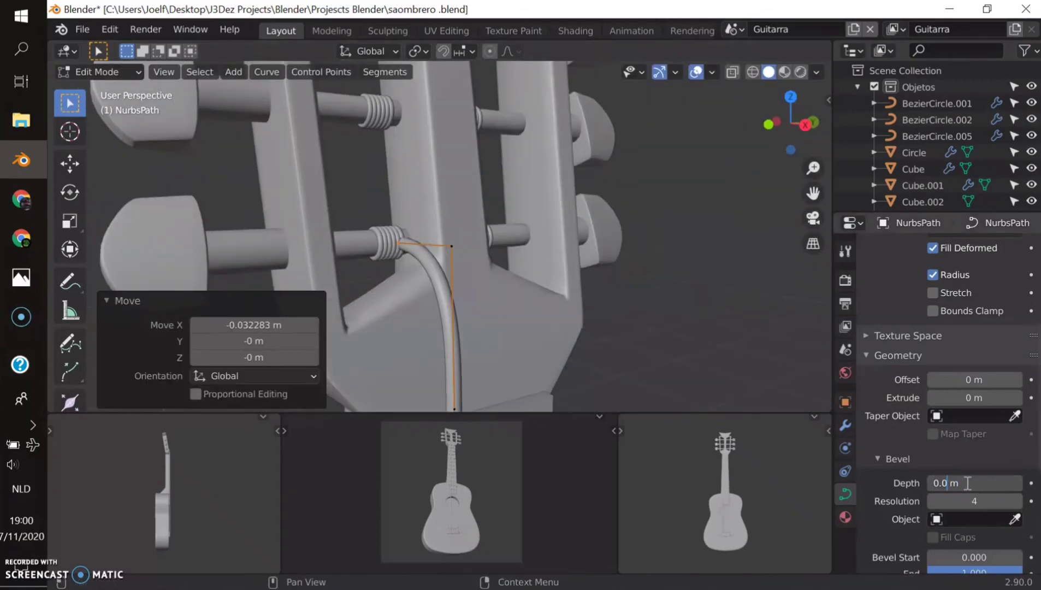
pyautogui.moveTo(491, 284)
pyautogui.mouseDown(button='middle')
pyautogui.moveTo(413, 253)
pyautogui.moveTo(272, 297)
pyautogui.mouseUp(button='middle')
pyautogui.click(358, 259)
pyautogui.press('g')
pyautogui.click(284, 290)
pyautogui.scroll(5, 309, 260)
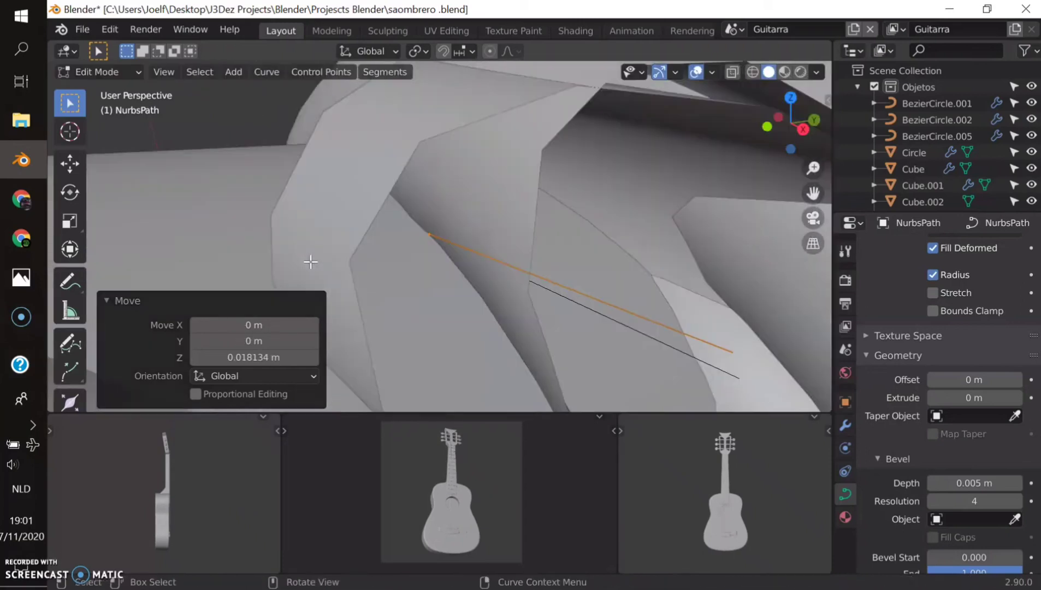
pyautogui.scroll(-4, 309, 260)
pyautogui.press('g')
pyautogui.press('y')
pyautogui.click(348, 243)
pyautogui.scroll(6, 464, 248)
# Frame the guitar and place a duplicated string beside the original
pyautogui.press('KP_Decimal')
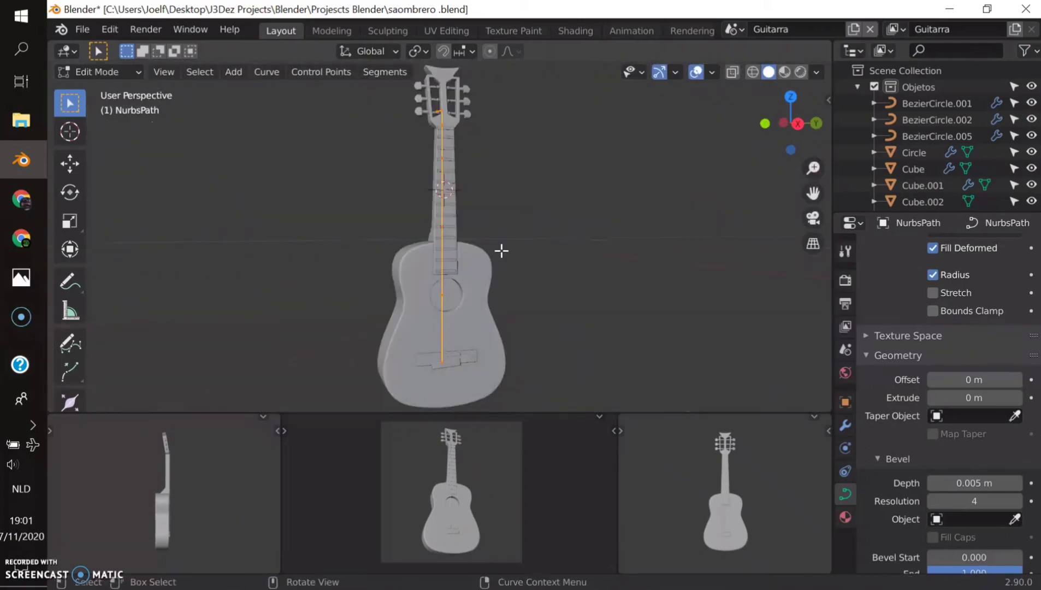
pyautogui.click(498, 194)
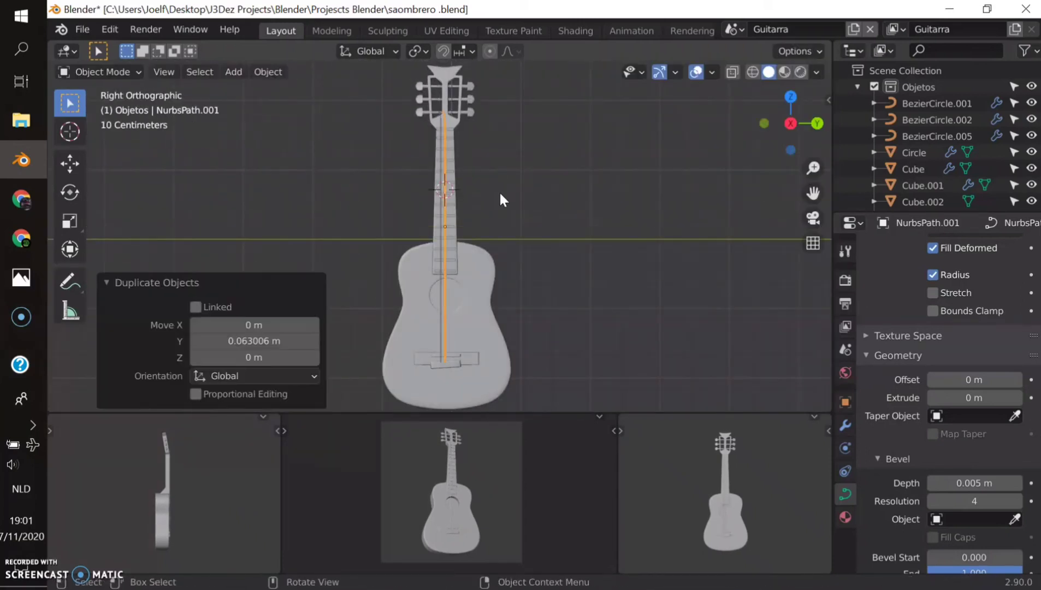
pyautogui.scroll(4, 458, 249)
pyautogui.scroll(1, 467, 251)
pyautogui.click(478, 272)
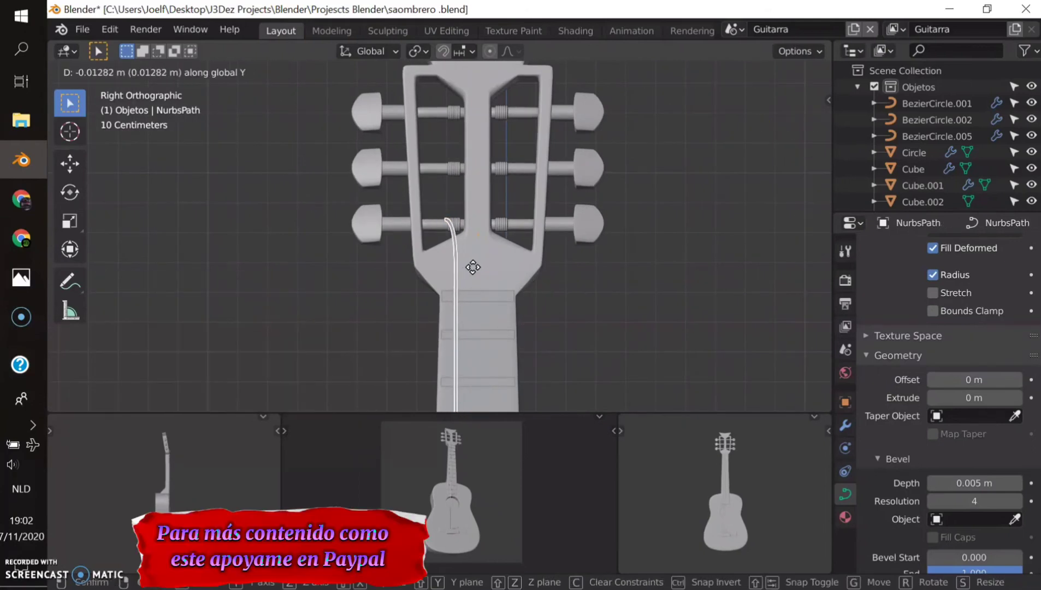
pyautogui.click(470, 270)
# Move a peg winding coil along Y and stretch the string up to its peg
pyautogui.scroll(4, 478, 274)
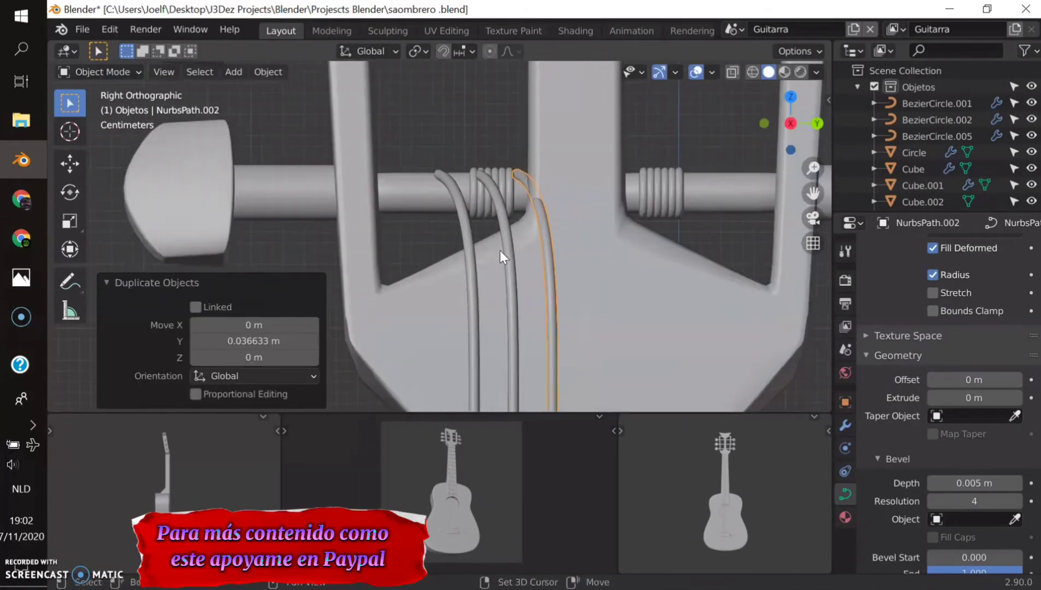
pyautogui.click(437, 273)
pyautogui.press('g')
pyautogui.press('y')
pyautogui.moveTo(432, 271); pyautogui.dragTo(414, 309, button='middle')
pyautogui.press('g')
pyautogui.press('y')
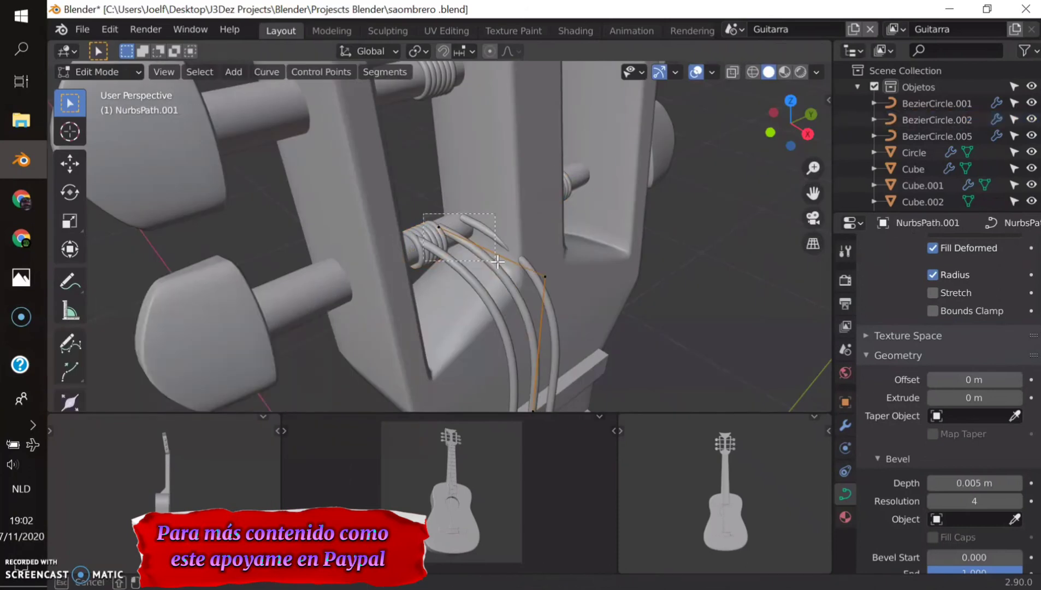
pyautogui.click(551, 328)
pyautogui.press('Tab')
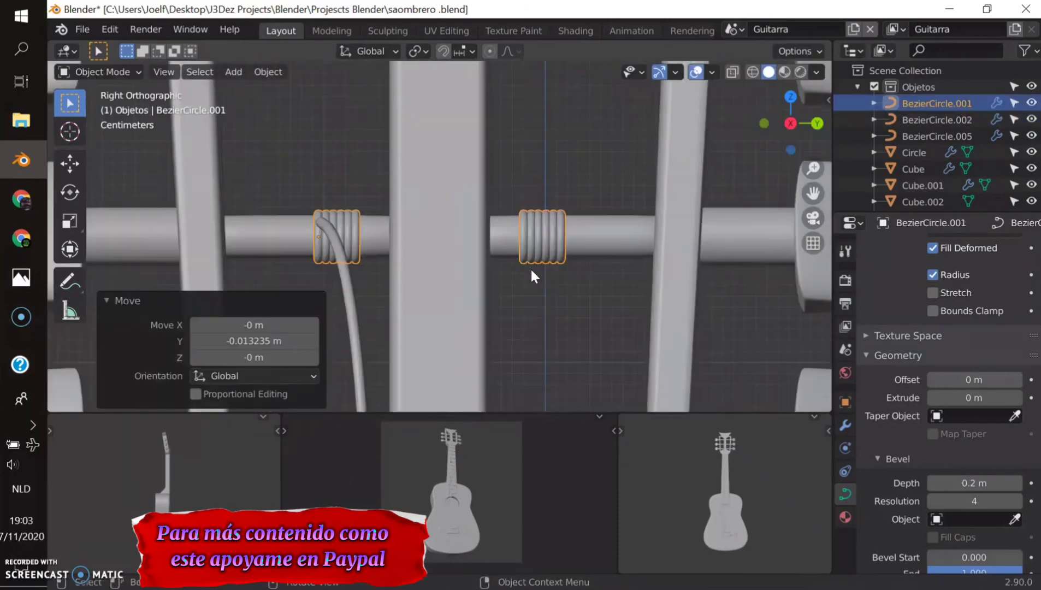
# Slide the coil on another peg along the X axis
pyautogui.moveTo(532, 274); pyautogui.dragTo(492, 285, button='middle')
pyautogui.press('Tab')
pyautogui.click(622, 339)
pyautogui.press('g')
pyautogui.press('x')
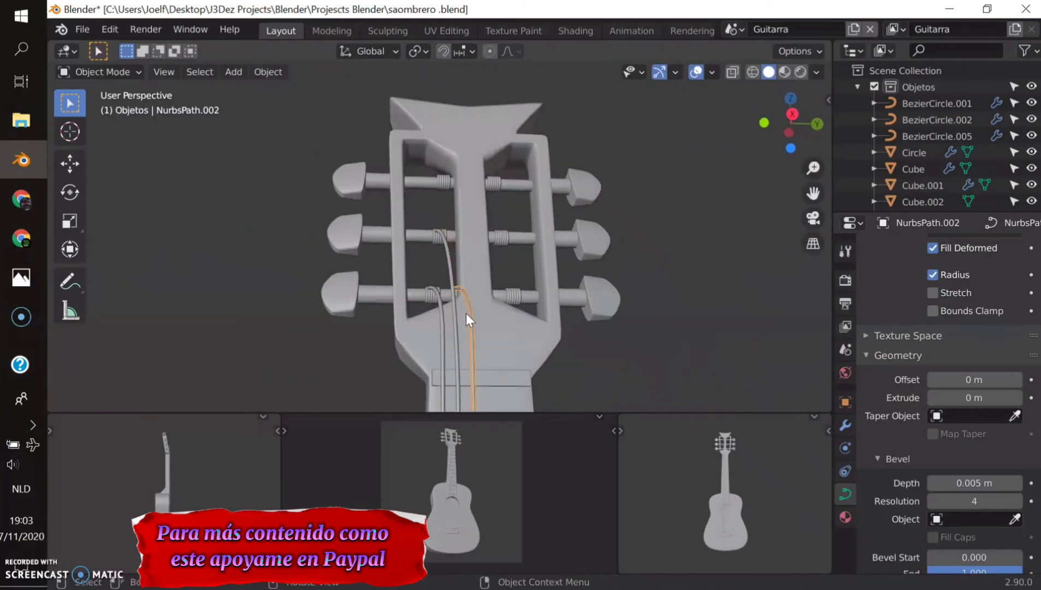
pyautogui.click(478, 201)
pyautogui.scroll(3, 476, 197)
# Move the string end along X, Y and Z to reach the winding
pyautogui.press('g')
pyautogui.press('x')
pyautogui.click(480, 219)
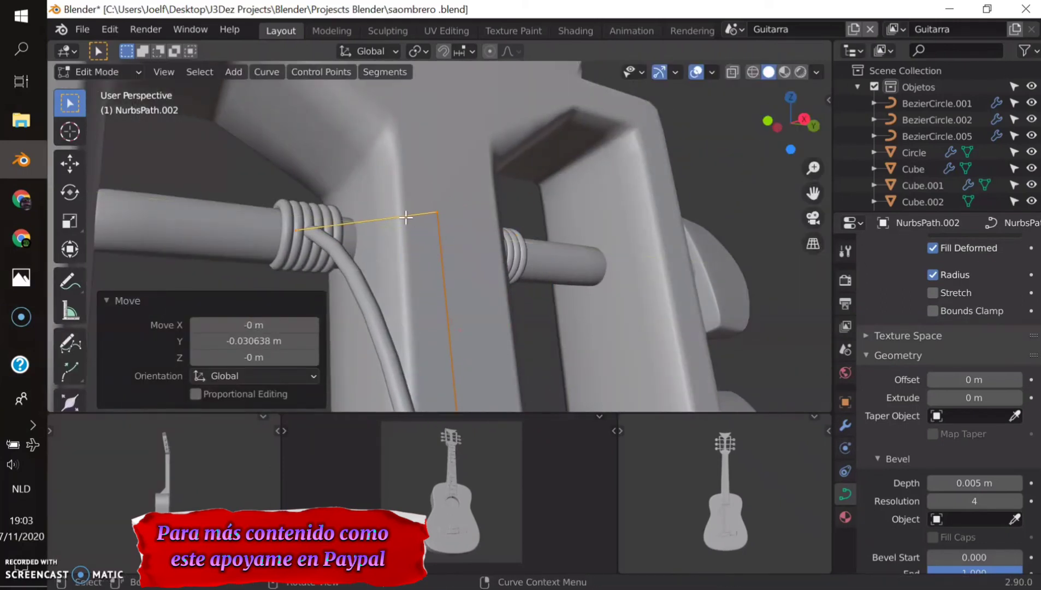
pyautogui.scroll(3, 301, 223)
pyautogui.press('g')
pyautogui.press('y')
pyautogui.click(289, 218)
pyautogui.press('g')
pyautogui.press('z')
pyautogui.click(309, 197)
# Fine-tune the string endpoint at the headstock and return to object mode
pyautogui.press('f')
pyautogui.click(397, 298)
pyautogui.scroll(-5, 492, 300)
pyautogui.moveTo(517, 304); pyautogui.dragTo(577, 284, button='middle')
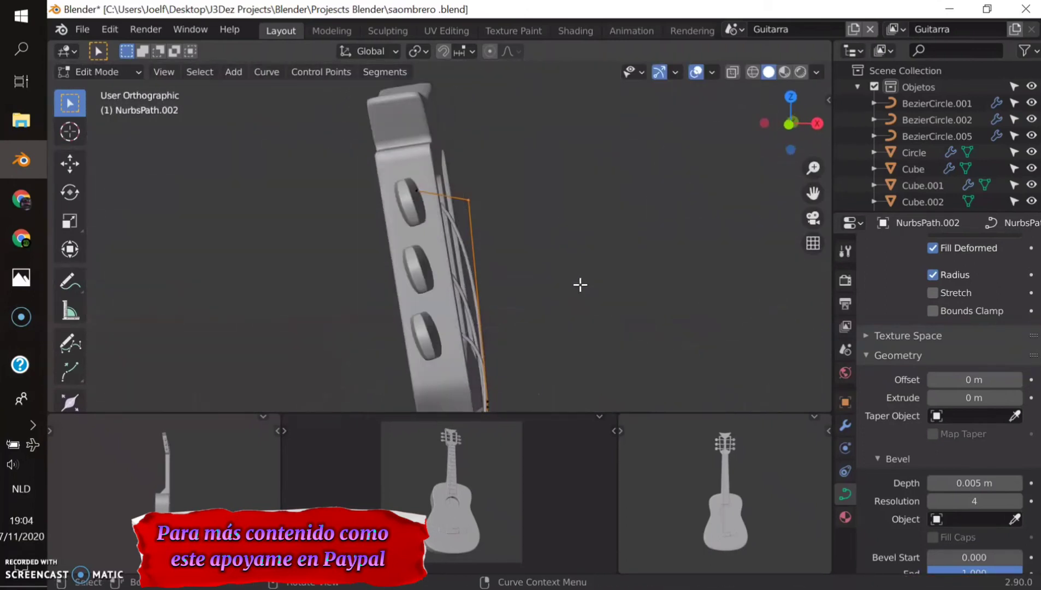
pyautogui.moveTo(527, 376)
pyautogui.mouseDown(button='middle')
pyautogui.moveTo(540, 369)
pyautogui.moveTo(453, 318)
pyautogui.mouseUp(button='middle')
pyautogui.click(540, 369)
pyautogui.press('Tab')
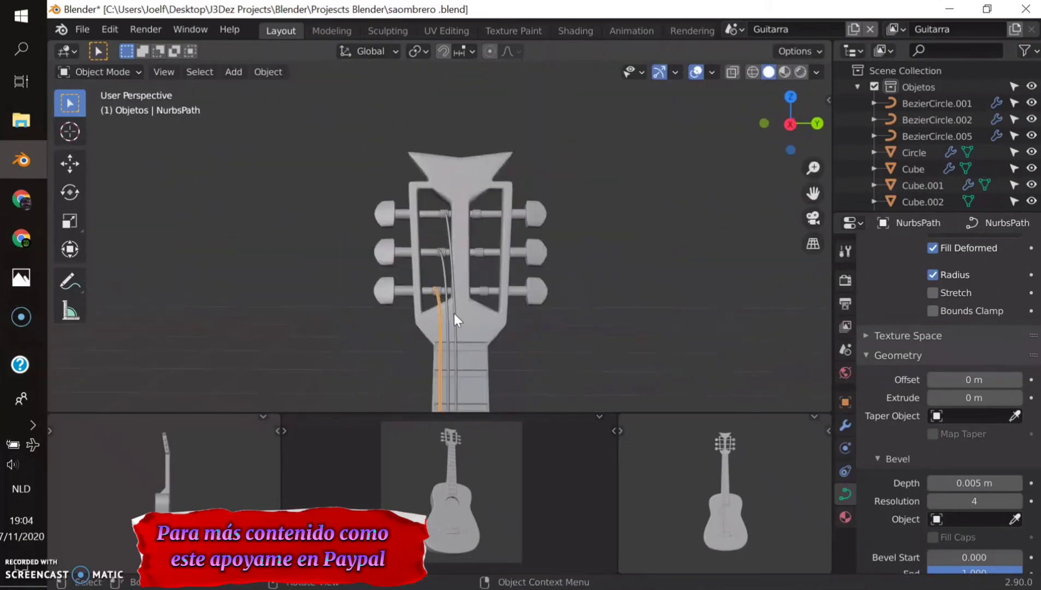
# Add a Mirror modifier to the strings to copy them across the headstock
pyautogui.click(844, 425)
pyautogui.click(929, 247)
pyautogui.click(722, 371)
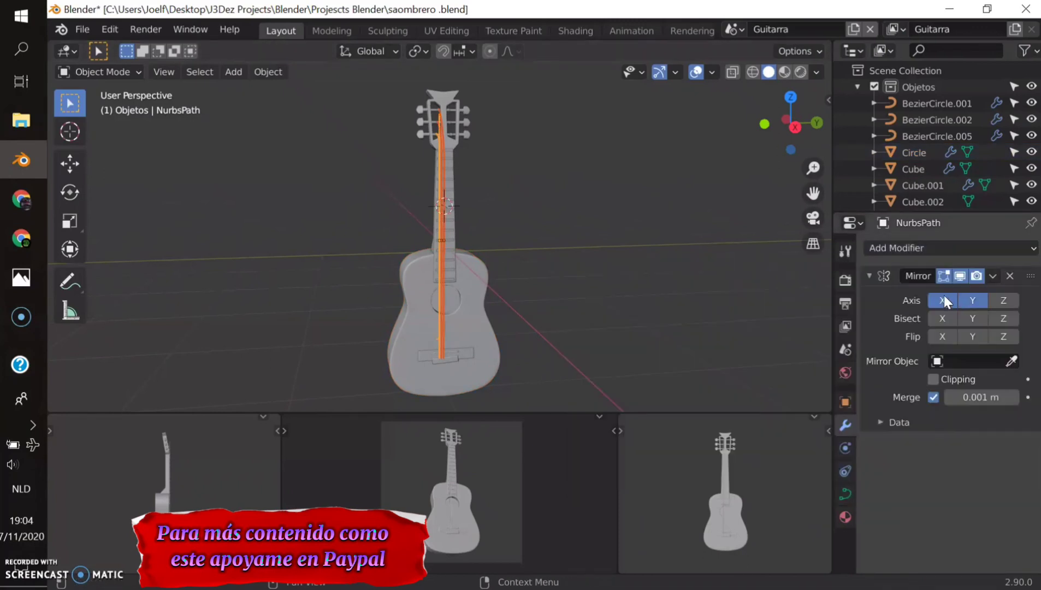
pyautogui.scroll(4, 587, 210)
pyautogui.hotkey('ctrl', 'z')
pyautogui.hotkey('ctrl', 'z')
pyautogui.hotkey('ctrl', 'z')
pyautogui.hotkey('ctrl', 'shift', 'z')
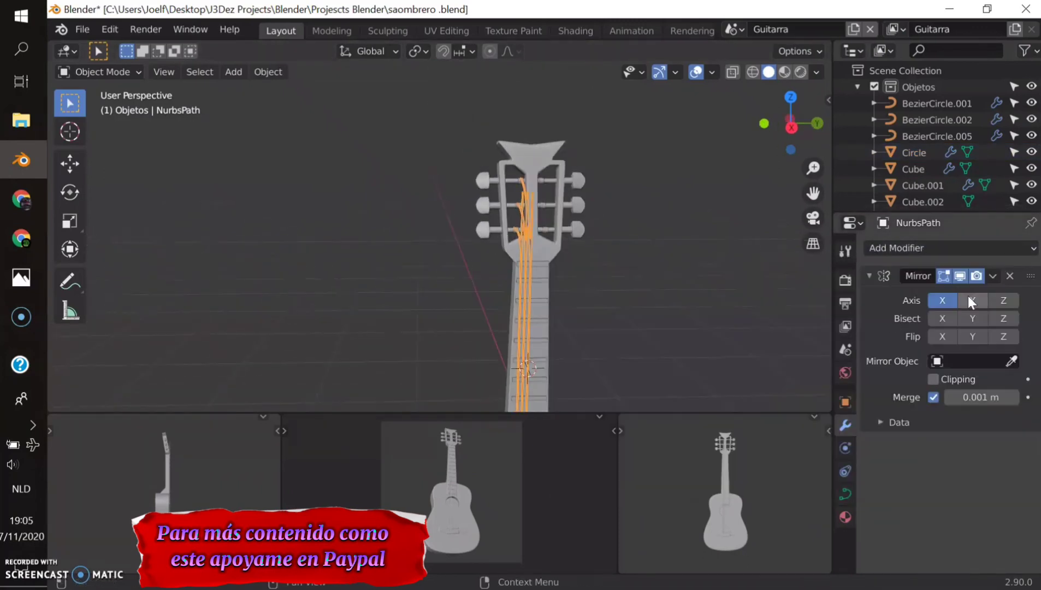
# Select bar Cube.002 and add loop cuts dividing it into sections
pyautogui.scroll(-4, 536, 206)
pyautogui.click(590, 379)
pyautogui.scroll(5, 590, 379)
pyautogui.moveTo(590, 379); pyautogui.dragTo(622, 258, button='middle')
pyautogui.scroll(5, 451, 272)
pyautogui.click(451, 272)
pyautogui.press('Tab')
pyautogui.press('KP_3')
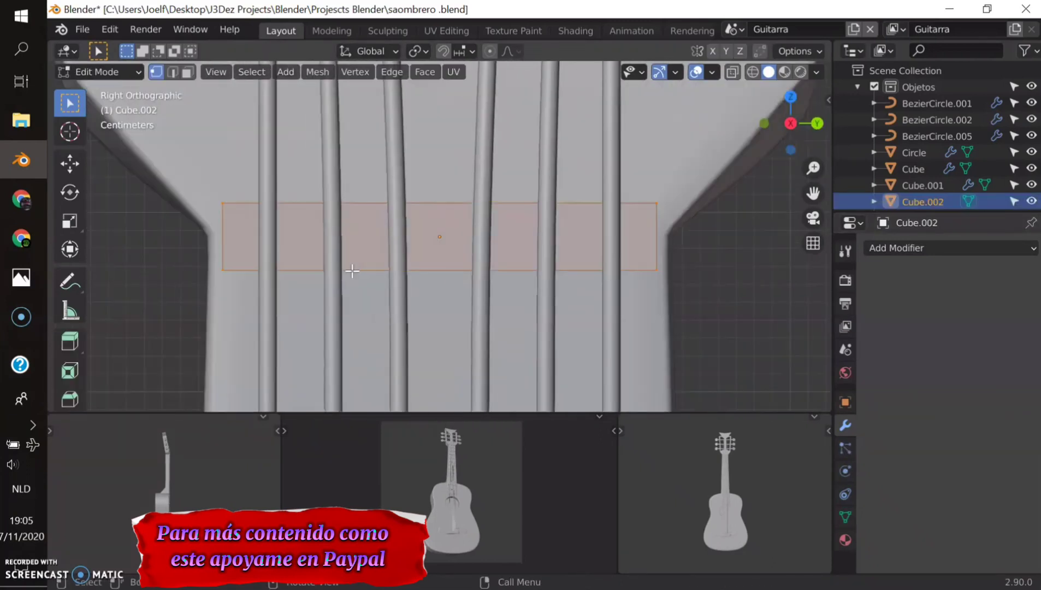
pyautogui.click(464, 258)
pyautogui.moveTo(435, 190); pyautogui.dragTo(533, 197)
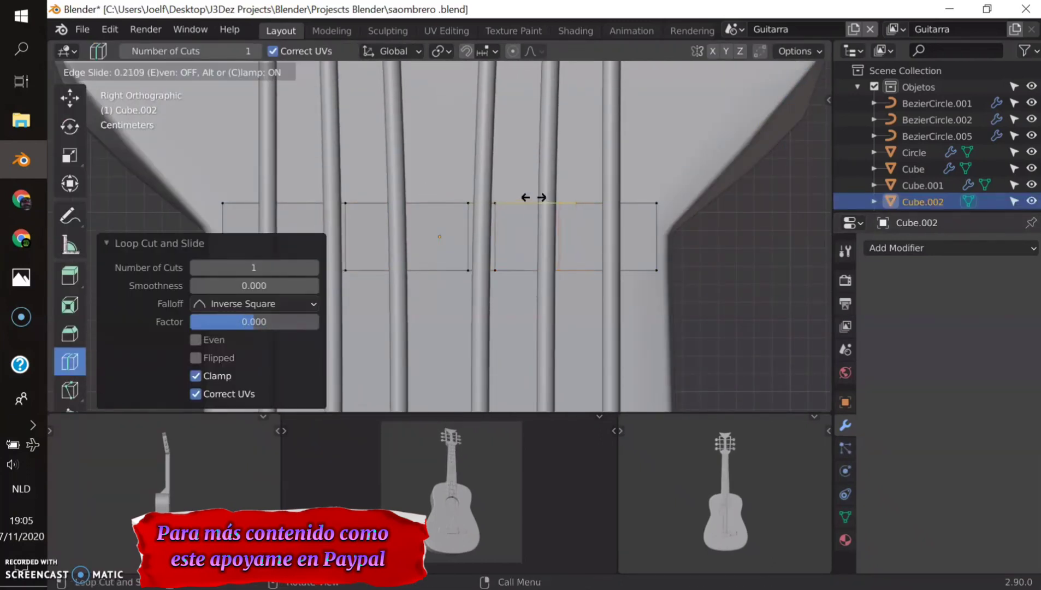
pyautogui.click(288, 205)
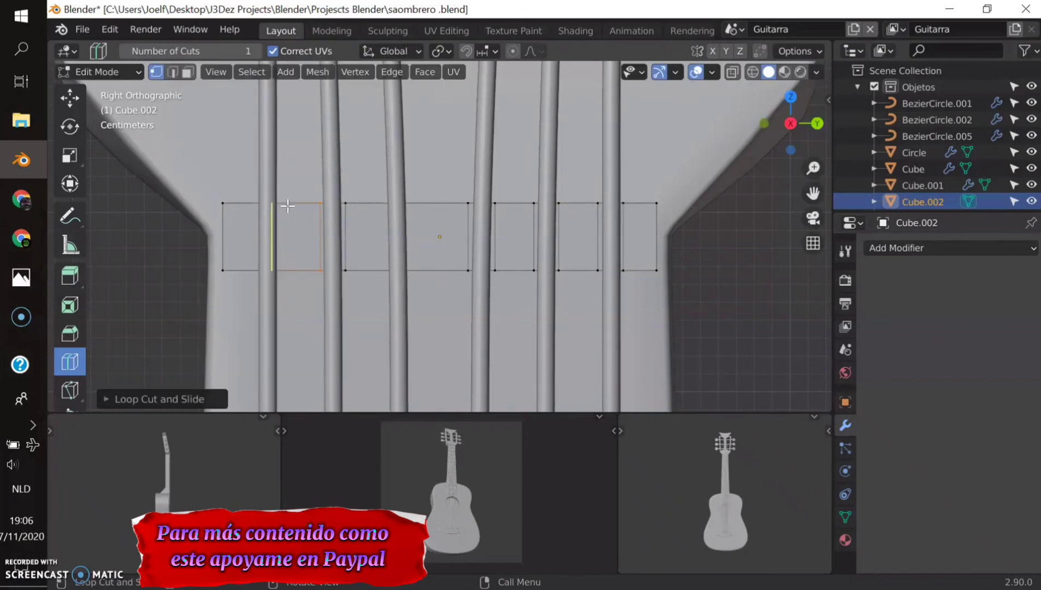
pyautogui.click(267, 204)
# Isolate the bar and select alternate faces along it
pyautogui.press('Tab')
pyautogui.press('Tab')
pyautogui.moveTo(334, 236); pyautogui.dragTo(232, 226, button='middle')
pyautogui.press('KP_3')
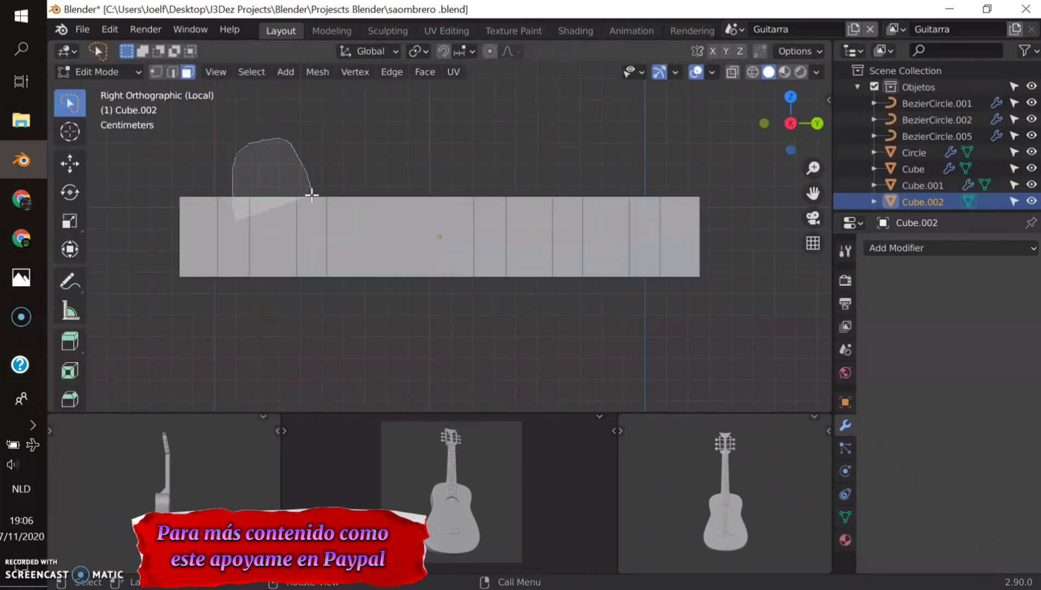
pyautogui.moveTo(273, 197); pyautogui.dragTo(380, 237)
pyautogui.hotkey('ctrl', 'r')
pyautogui.click(380, 238)
pyautogui.click(391, 205)
pyautogui.press('KP_Divide')
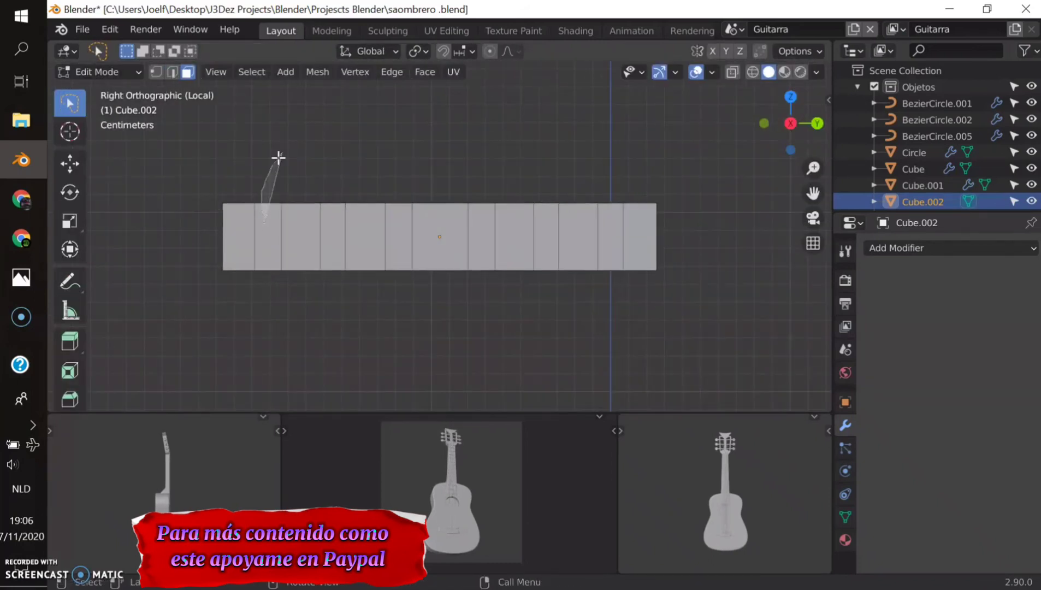
# Extrude and delete the alternate faces to leave gaps between blocks
pyautogui.moveTo(297, 181); pyautogui.dragTo(443, 257, button='middle')
pyautogui.press('e')
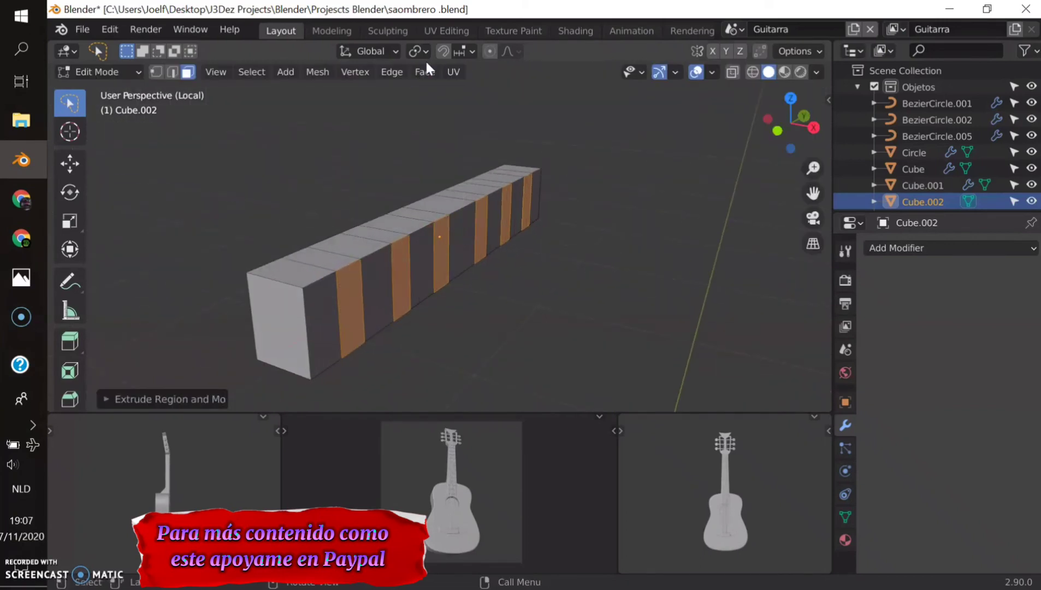
pyautogui.press('KP_3')
pyautogui.moveTo(490, 293); pyautogui.dragTo(439, 300, button='middle')
pyautogui.scroll(3, 439, 300)
# Add a lengthwise loop cut and select end faces in X-ray top view
pyautogui.press('x')
pyautogui.click(421, 317)
pyautogui.hotkey('ctrl', 'r')
pyautogui.click(279, 306)
pyautogui.press('KP_7')
pyautogui.press('3')
pyautogui.hotkey('alt', 'z')
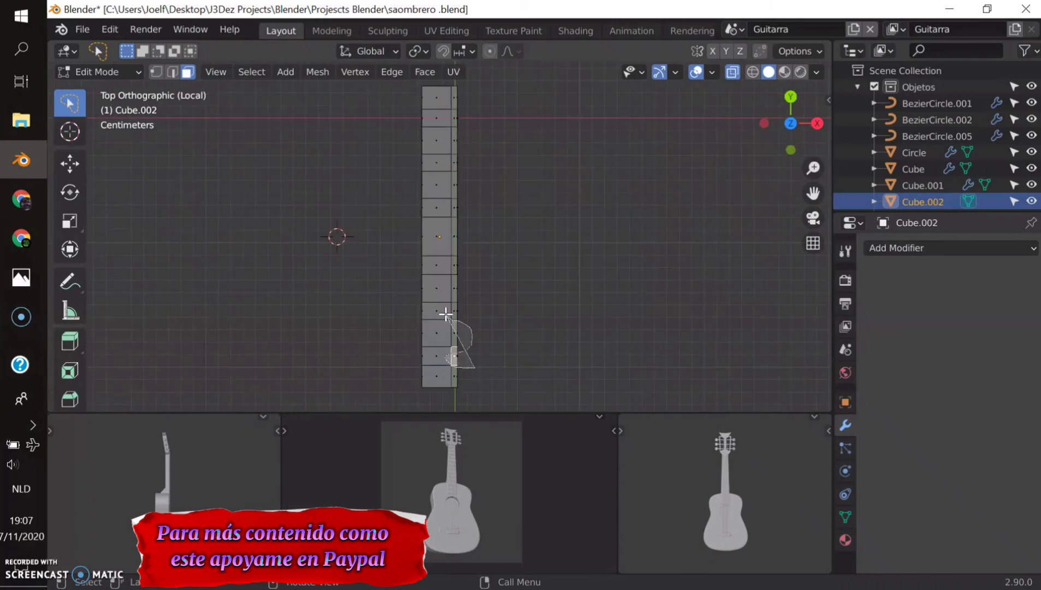
pyautogui.keyDown('ctrl'); pyautogui.moveTo(443, 171); pyautogui.dragTo(444, 172, button='right'); pyautogui.keyUp('ctrl')
# Switch to edge selection and select an edge loop on the bar
pyautogui.moveTo(443, 172)
pyautogui.mouseDown(button='middle')
pyautogui.moveTo(332, 127)
pyautogui.moveTo(399, 257)
pyautogui.mouseUp(button='middle')
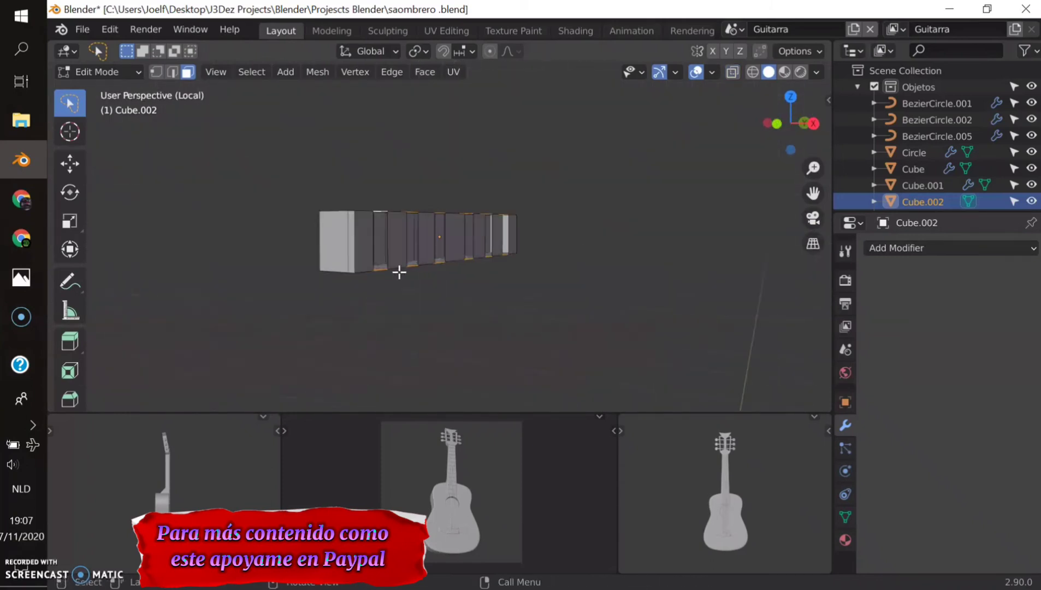
pyautogui.scroll(3, 399, 272)
pyautogui.moveTo(311, 349); pyautogui.dragTo(330, 339, button='middle')
pyautogui.scroll(3, 329, 339)
pyautogui.press('2')
pyautogui.moveTo(325, 295)
pyautogui.mouseDown(button='middle')
pyautogui.moveTo(459, 204)
pyautogui.moveTo(458, 312)
pyautogui.mouseUp(button='middle')
pyautogui.keyDown('shift'); pyautogui.click(484, 222); pyautogui.keyUp('shift')
pyautogui.moveTo(464, 373)
pyautogui.mouseDown(button='middle')
pyautogui.moveTo(436, 213)
pyautogui.moveTo(445, 359)
pyautogui.moveTo(420, 365)
pyautogui.moveTo(577, 260)
pyautogui.mouseUp(button='middle')
pyautogui.moveTo(593, 226)
pyautogui.mouseDown(button='middle')
pyautogui.moveTo(687, 281)
pyautogui.moveTo(491, 284)
pyautogui.mouseUp(button='middle')
# Box-select a face on the bar and view the row of blocks
pyautogui.press('b')
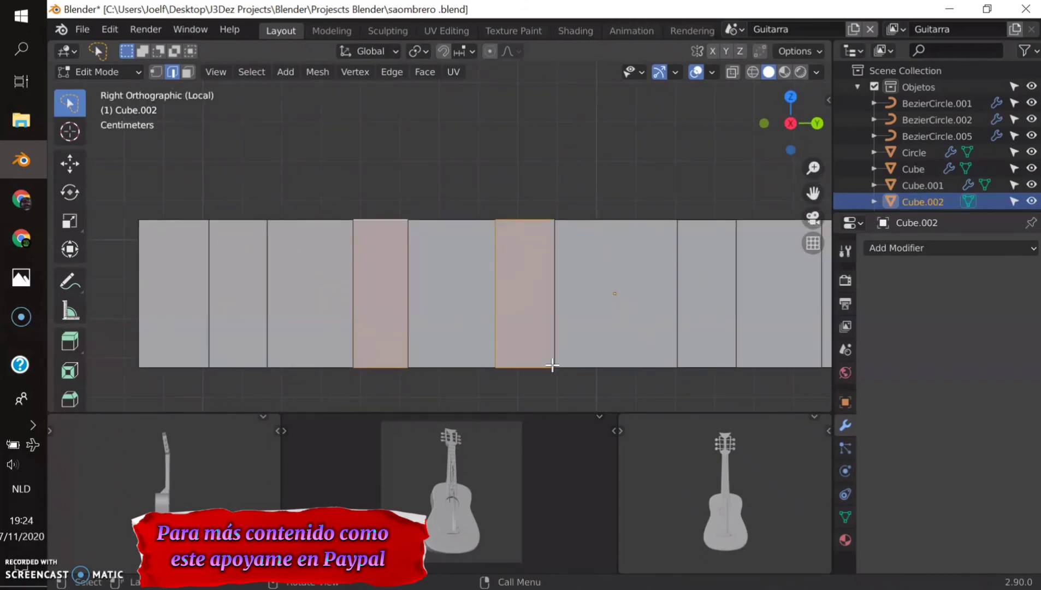
pyautogui.click(705, 349)
pyautogui.keyDown('shift'); pyautogui.moveTo(705, 350); pyautogui.dragTo(339, 341, button='middle'); pyautogui.keyUp('shift')
pyautogui.moveTo(631, 375)
pyautogui.mouseDown(button='middle')
pyautogui.moveTo(618, 358)
pyautogui.moveTo(626, 334)
pyautogui.mouseUp(button='middle')
pyautogui.moveTo(317, 196)
pyautogui.mouseDown(button='middle')
pyautogui.moveTo(500, 277)
pyautogui.moveTo(155, 374)
pyautogui.moveTo(258, 353)
pyautogui.moveTo(313, 365)
pyautogui.mouseUp(button='middle')
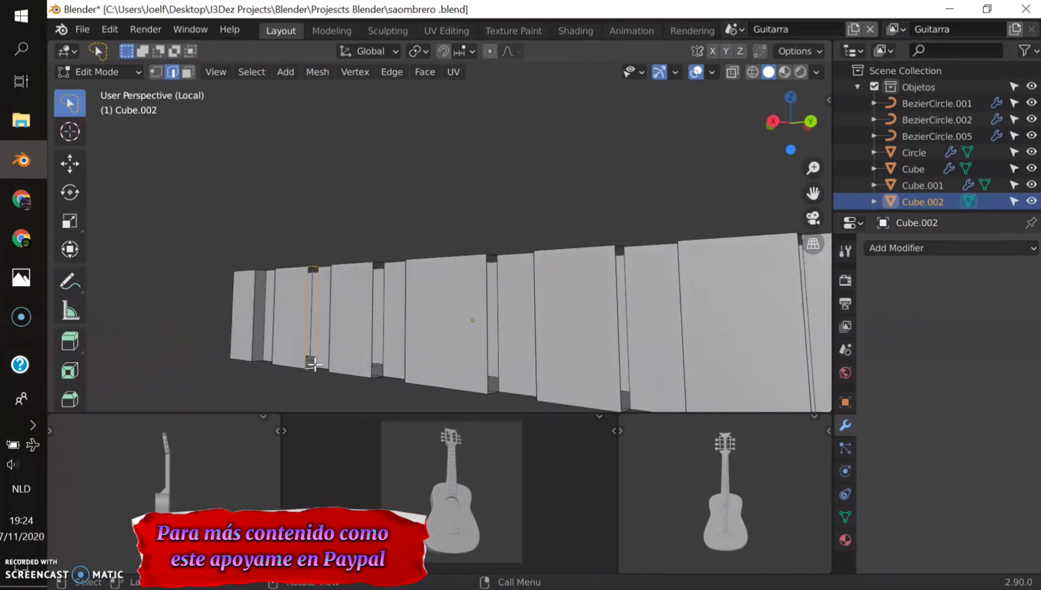
pyautogui.moveTo(492, 254)
pyautogui.mouseDown(button='middle')
pyautogui.moveTo(609, 267)
pyautogui.moveTo(699, 235)
pyautogui.moveTo(829, 299)
pyautogui.mouseUp(button='middle')
# Add a loop cut to the left block, sliding it near the edge
pyautogui.click(277, 286)
pyautogui.moveTo(276, 286); pyautogui.dragTo(308, 295, button='middle')
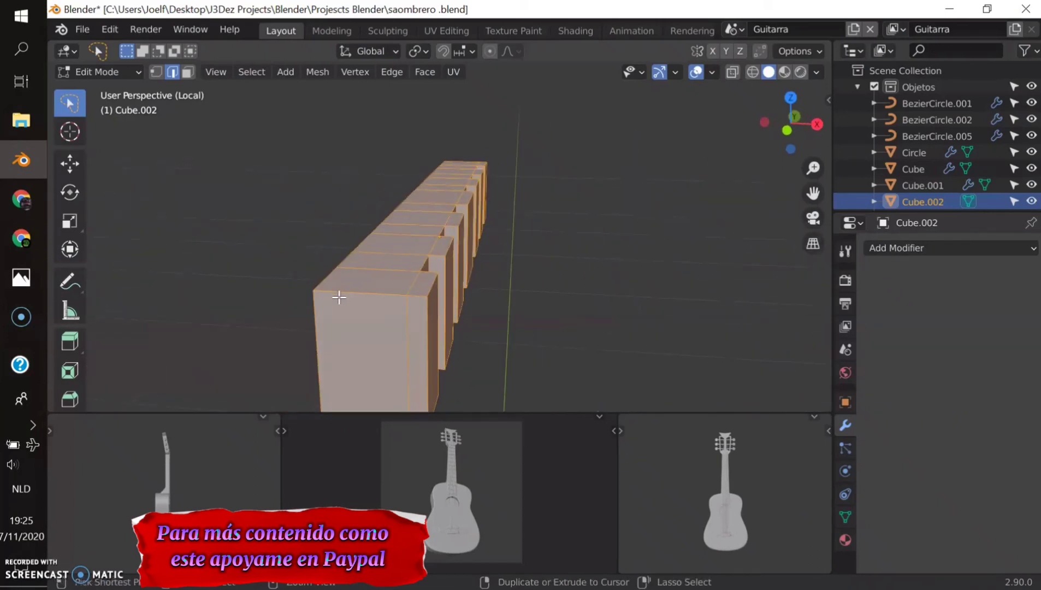
pyautogui.scroll(-3, 406, 261)
pyautogui.moveTo(405, 260); pyautogui.dragTo(404, 295, button='middle')
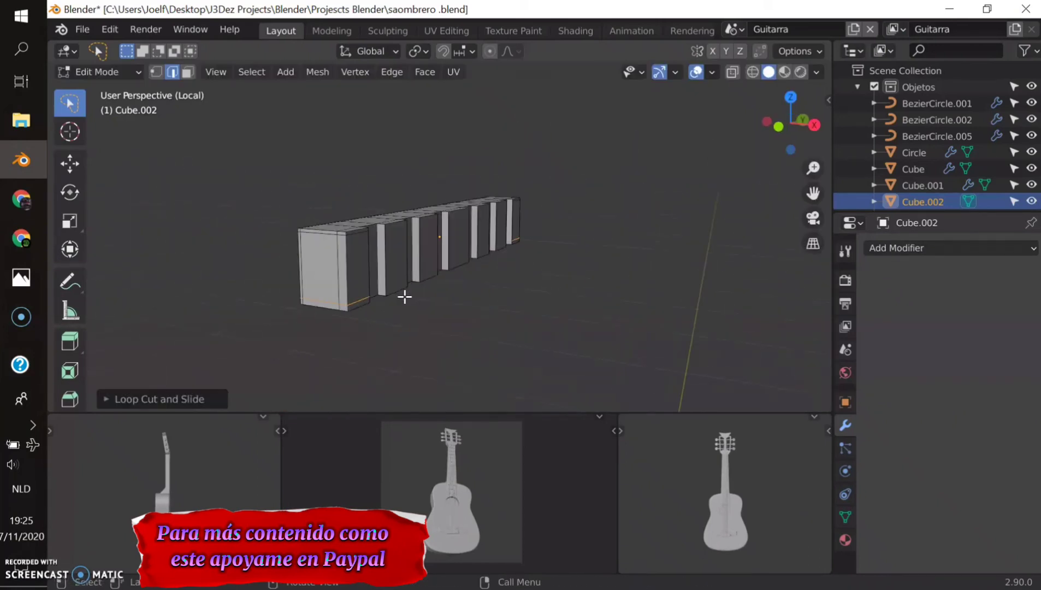
pyautogui.press('KP_3')
pyautogui.scroll(4, 576, 297)
pyautogui.click(520, 197)
pyautogui.moveTo(521, 197); pyautogui.dragTo(531, 248, button='middle')
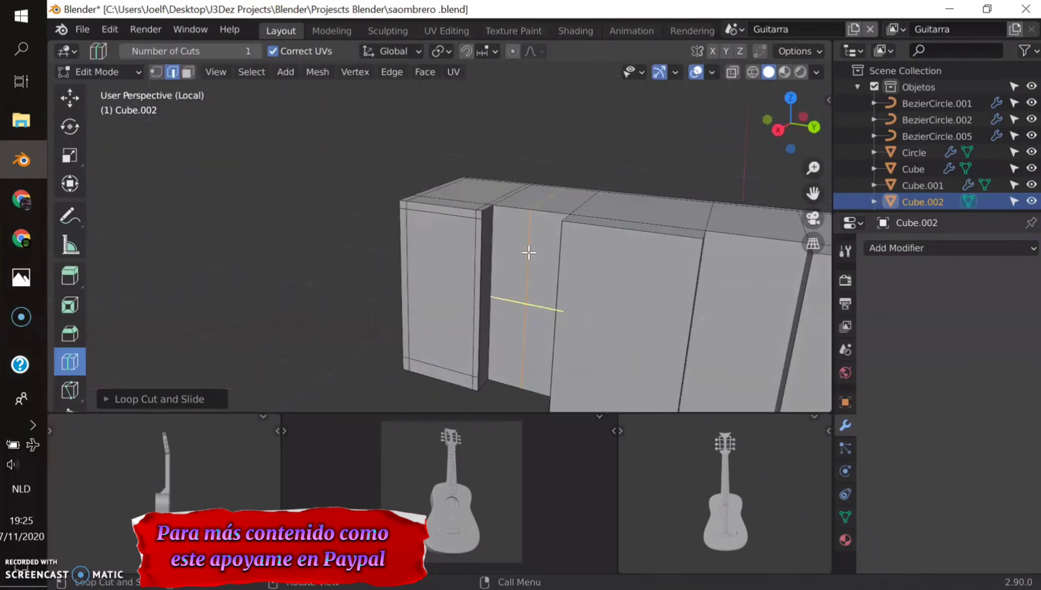
# Slide another loop cut across a block and select all block geometry
pyautogui.click(475, 210)
pyautogui.scroll(3, 528, 180)
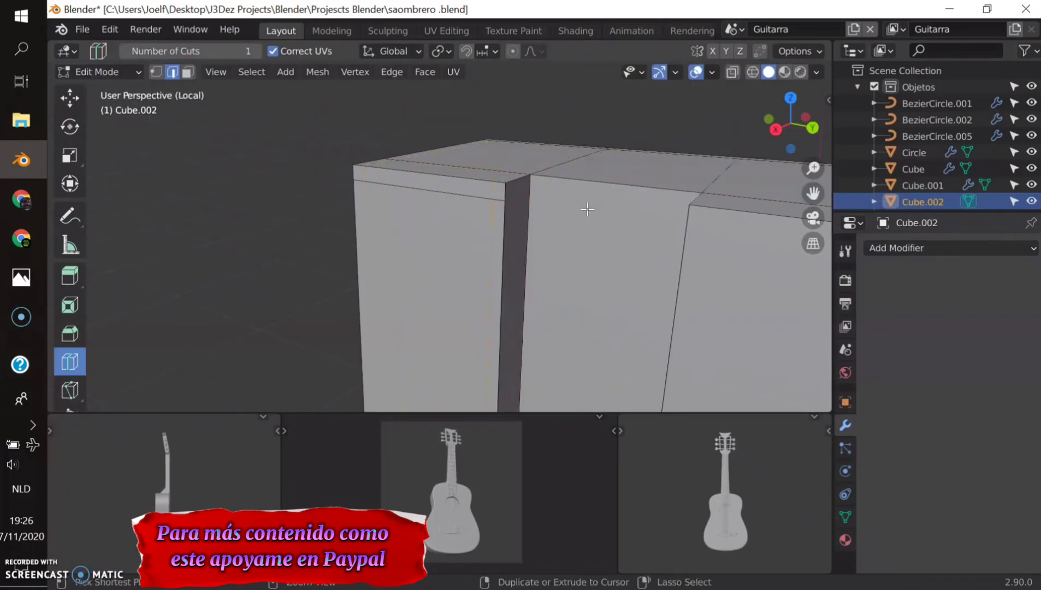
pyautogui.press('Tab')
pyautogui.click(950, 248)
pyautogui.click(705, 301)
# Bevel the block edges with 1 segment and return to object mode
pyautogui.moveTo(546, 235); pyautogui.dragTo(606, 241, button='middle')
pyautogui.click(933, 359)
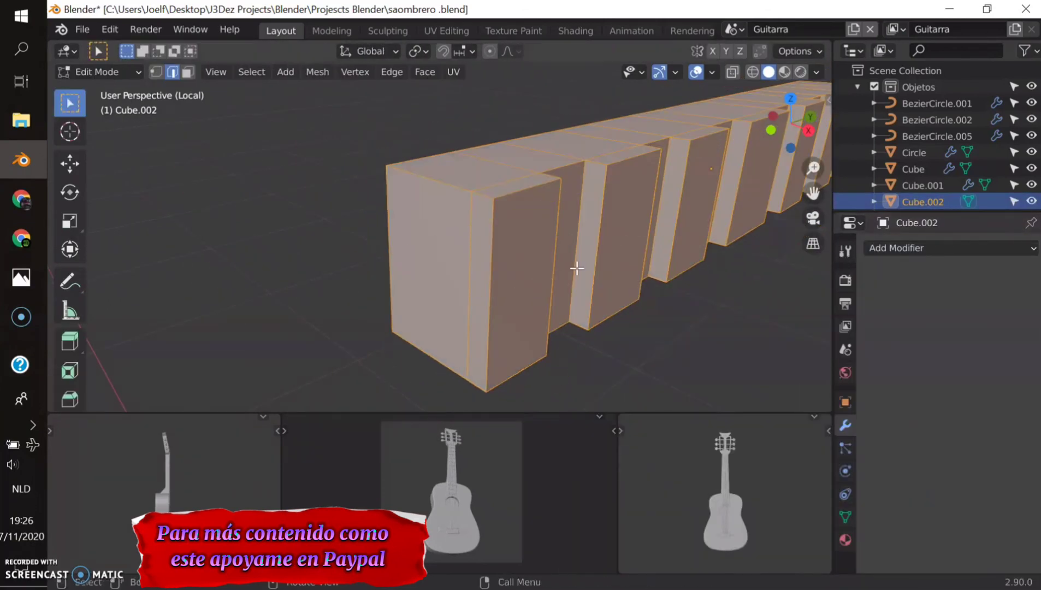
pyautogui.click(583, 212)
pyautogui.scroll(2, 492, 218)
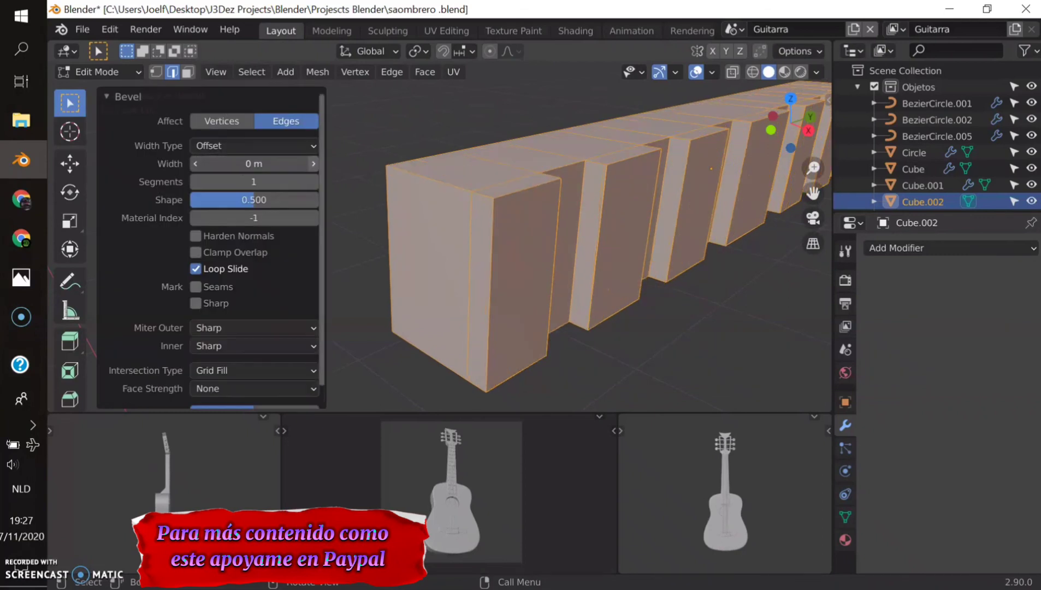
pyautogui.scroll(4, 355, 186)
pyautogui.press('Tab')
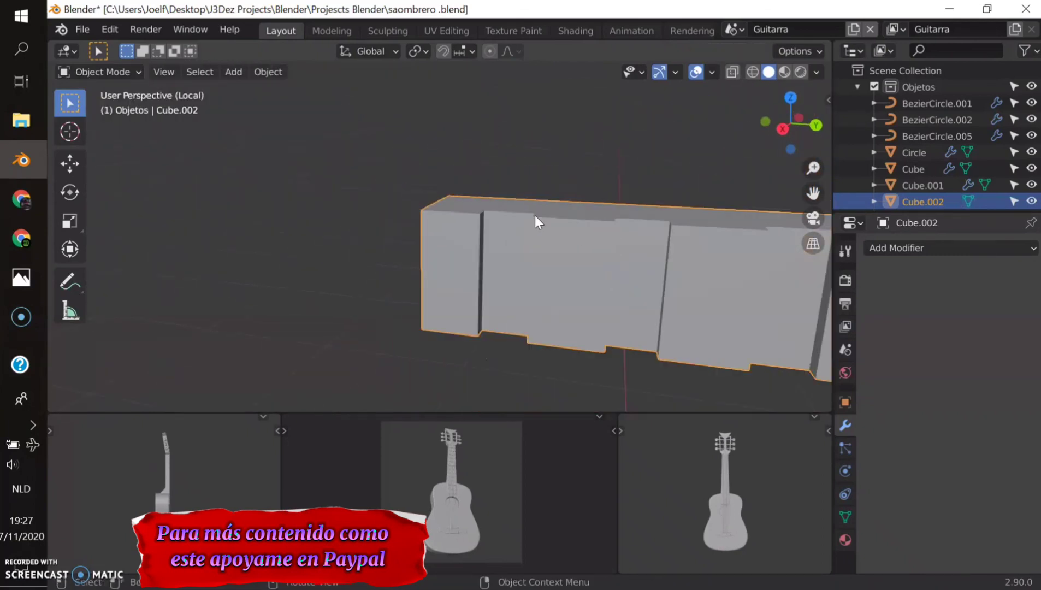
pyautogui.press('KP_Divide')
# Delete the old fret geometry from the guitar neck
pyautogui.click(465, 286)
pyautogui.press('Tab')
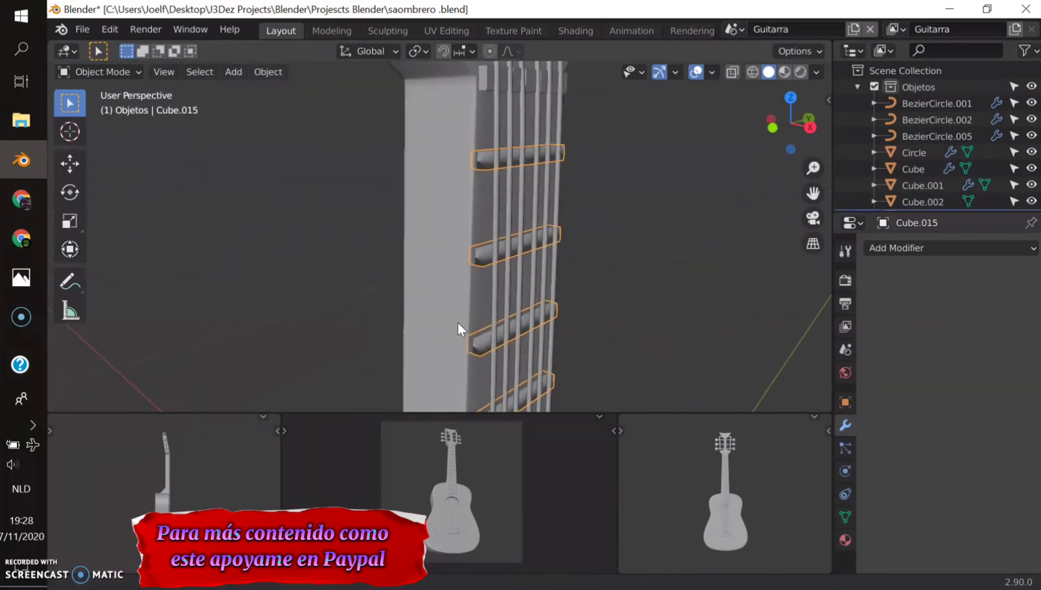
pyautogui.press('Tab')
pyautogui.press('x')
pyautogui.click(536, 276)
# Position a duplicated fret along the neck in side view
pyautogui.press('KP_3')
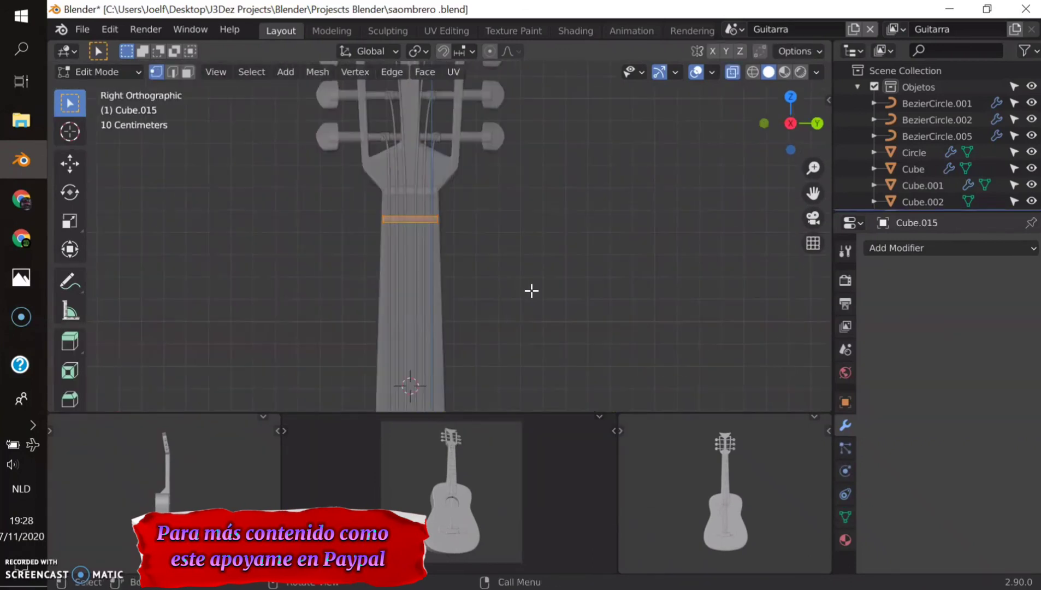
pyautogui.click(595, 272)
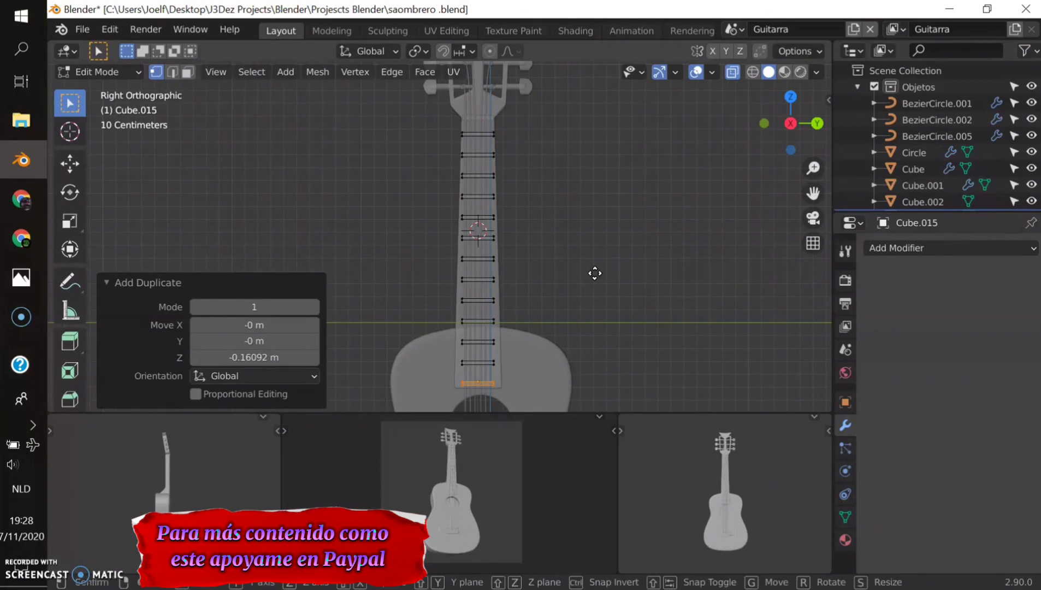
pyautogui.press('o')
pyautogui.press('s')
pyautogui.press('Escape')
# Isolate the fret and scale its edges along the Y axis
pyautogui.moveTo(622, 277)
pyautogui.mouseDown(button='middle')
pyautogui.moveTo(552, 271)
pyautogui.moveTo(574, 282)
pyautogui.mouseUp(button='middle')
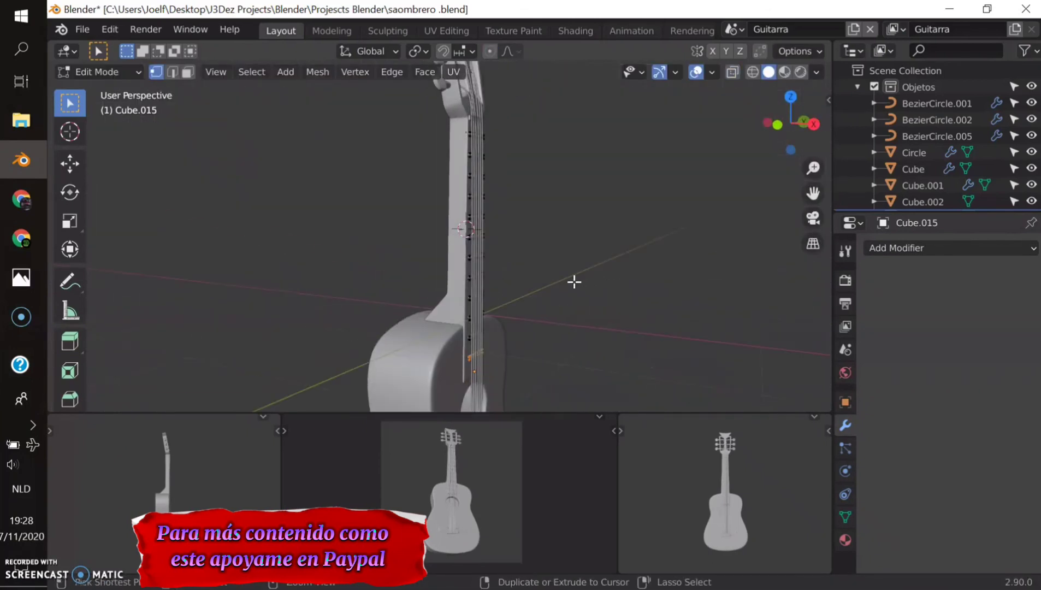
pyautogui.press('KP_Decimal')
pyautogui.press('2')
pyautogui.press('s')
pyautogui.press('y')
pyautogui.press('Return')
pyautogui.press('KP_Divide')
# Add two end loop cuts, narrow the fret on X, and apply Subdivision Surface level 1
pyautogui.hotkey('ctrl', 'r')
pyautogui.click(427, 228)
pyautogui.press('s')
pyautogui.press('x')
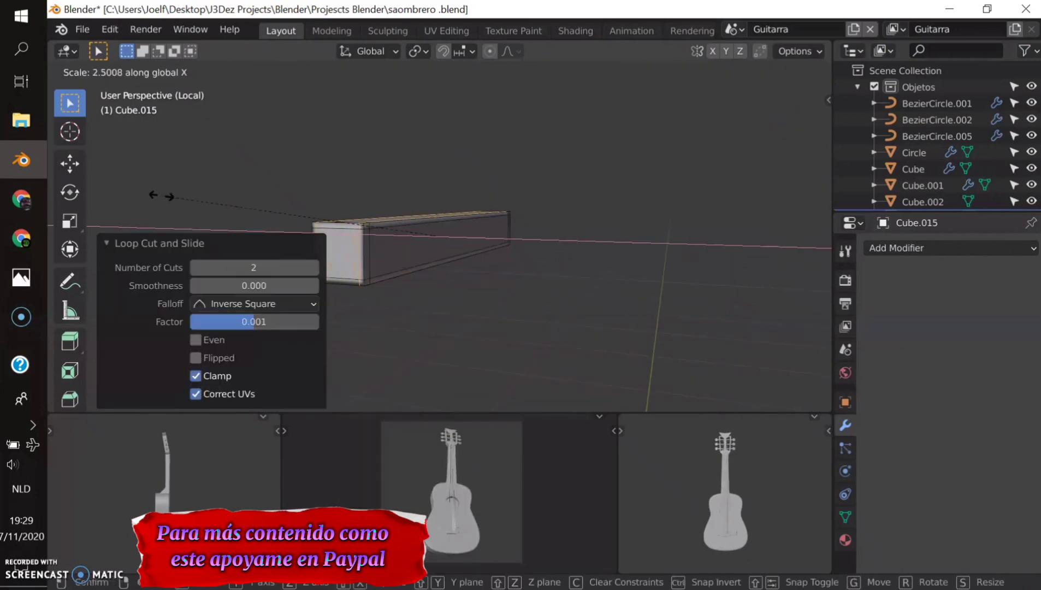
pyautogui.press('Return')
pyautogui.press('Tab')
pyautogui.hotkey('ctrl', '1')
# Return to the full guitar side view and select the fret nearest the body
pyautogui.press('KP_Divide')
pyautogui.press('KP_3')
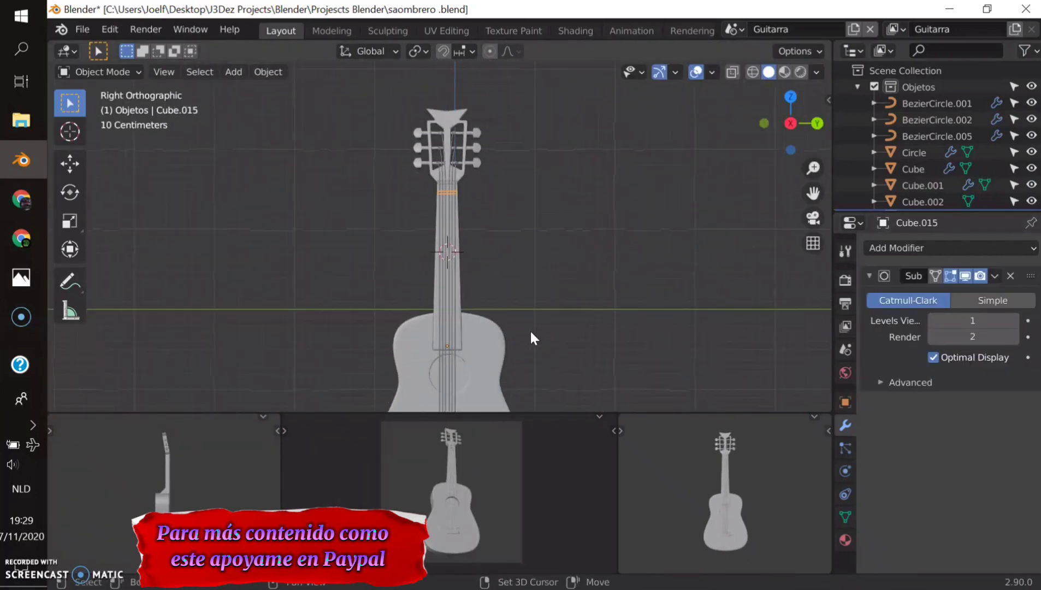
pyautogui.press('Tab')
pyautogui.click(448, 190)
pyautogui.press('Tab')
# Repeat the fret duplicate with Shift+R at regular intervals down the neck
pyautogui.click(501, 234)
pyautogui.hotkey('shift', 'r')
pyautogui.hotkey('shift', 'r')
pyautogui.hotkey('shift', 'r')
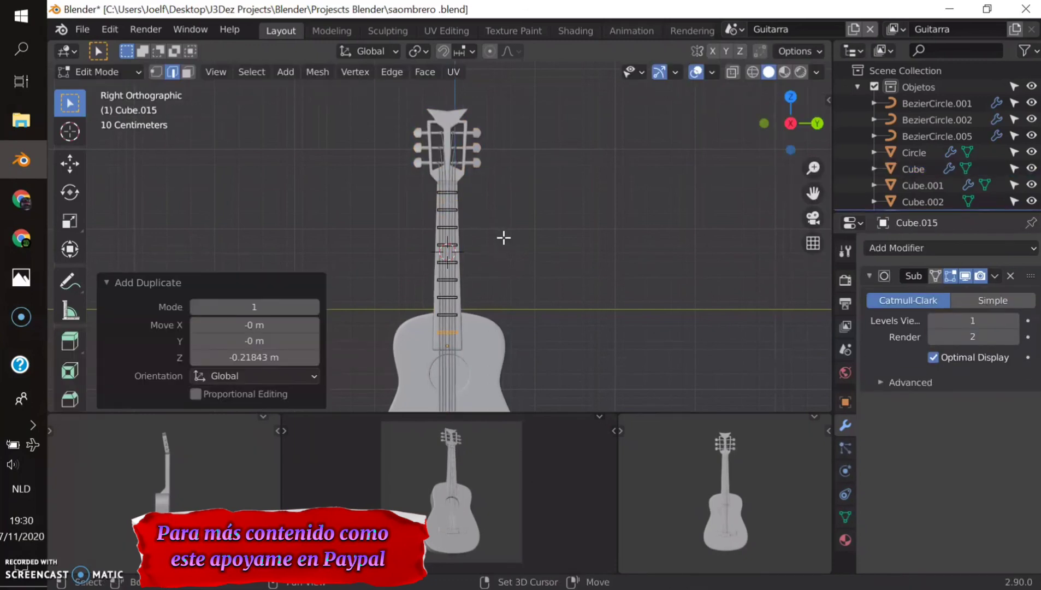
pyautogui.press('s')
pyautogui.click(552, 278)
pyautogui.press('Tab')
pyautogui.moveTo(552, 279); pyautogui.dragTo(609, 304, button='middle')
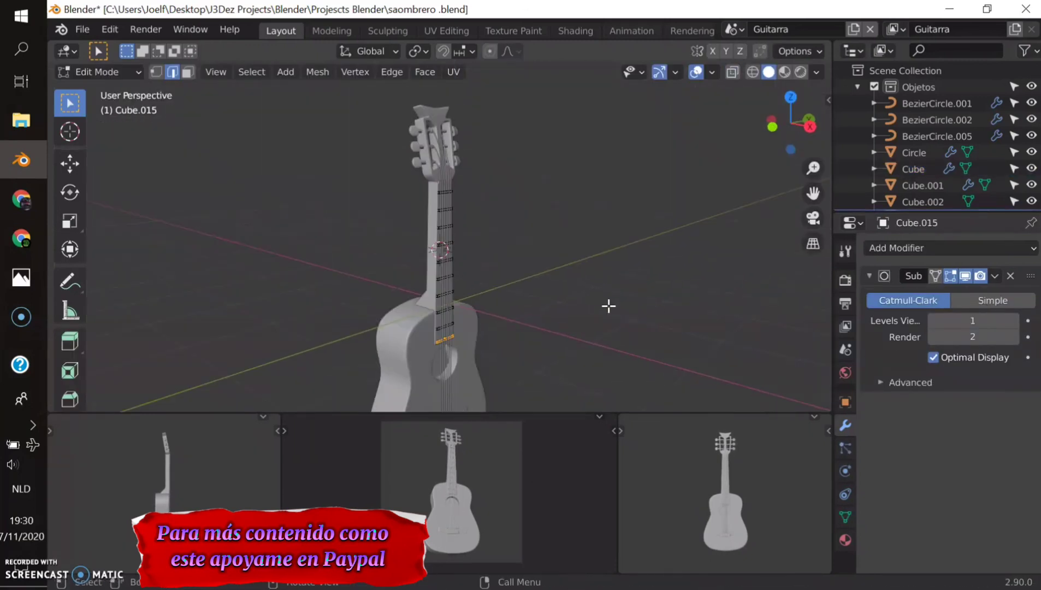